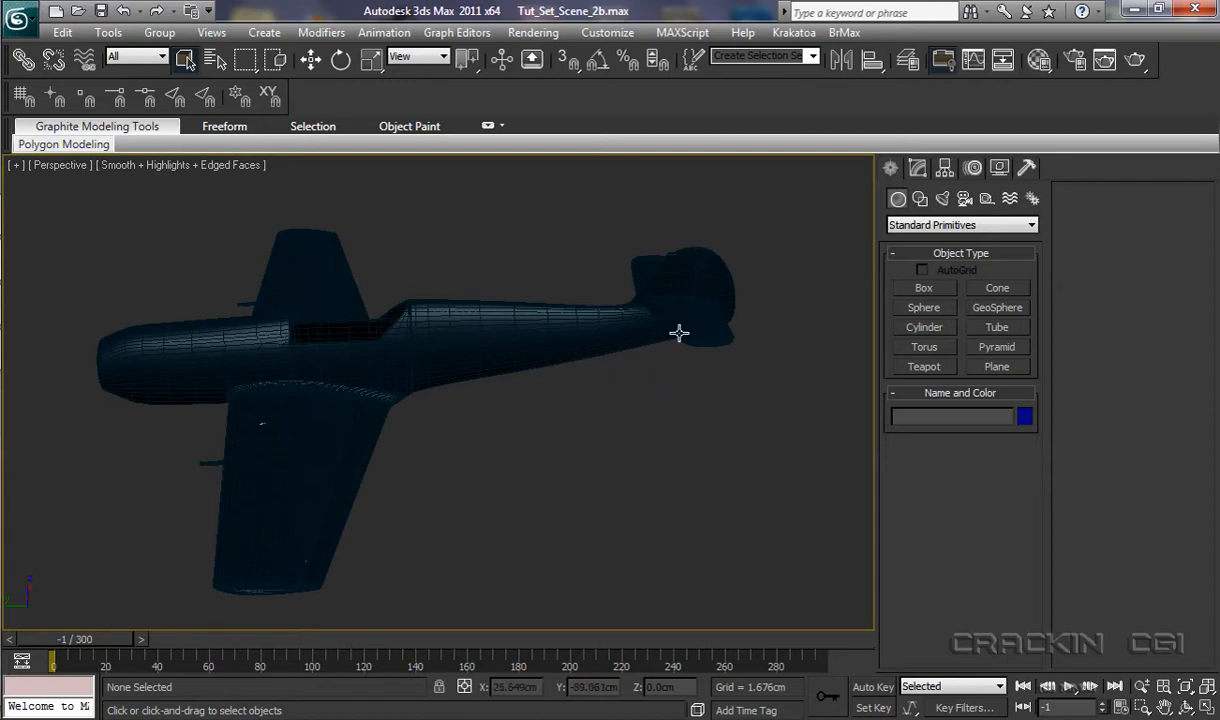
# Step: Attach the horizontal tailplane to the Fuselage editable poly
pyautogui.click(548, 333)
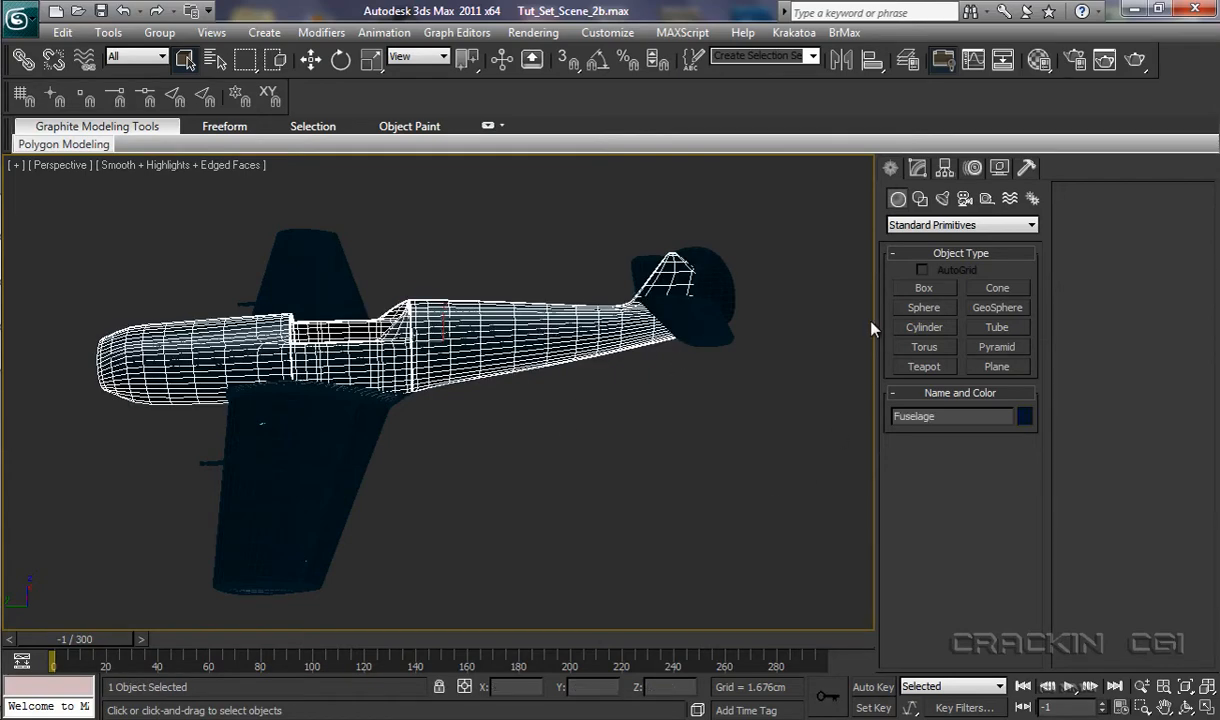
pyautogui.click(919, 170)
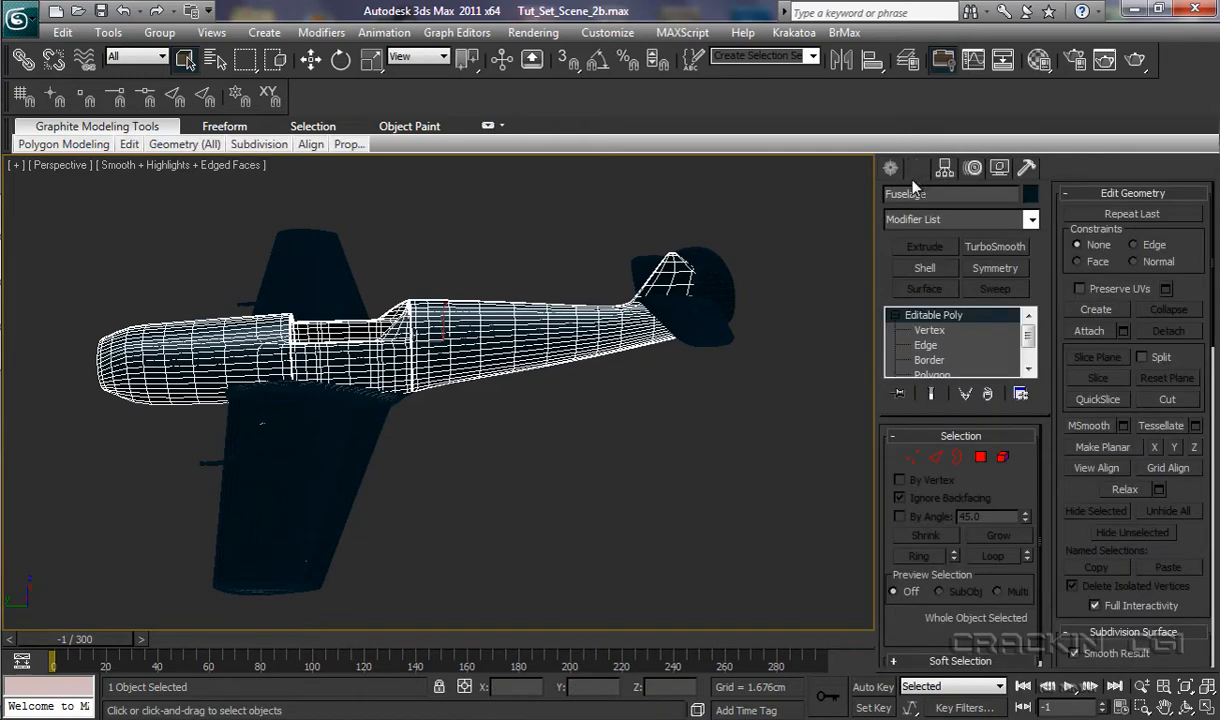
pyautogui.click(1101, 334)
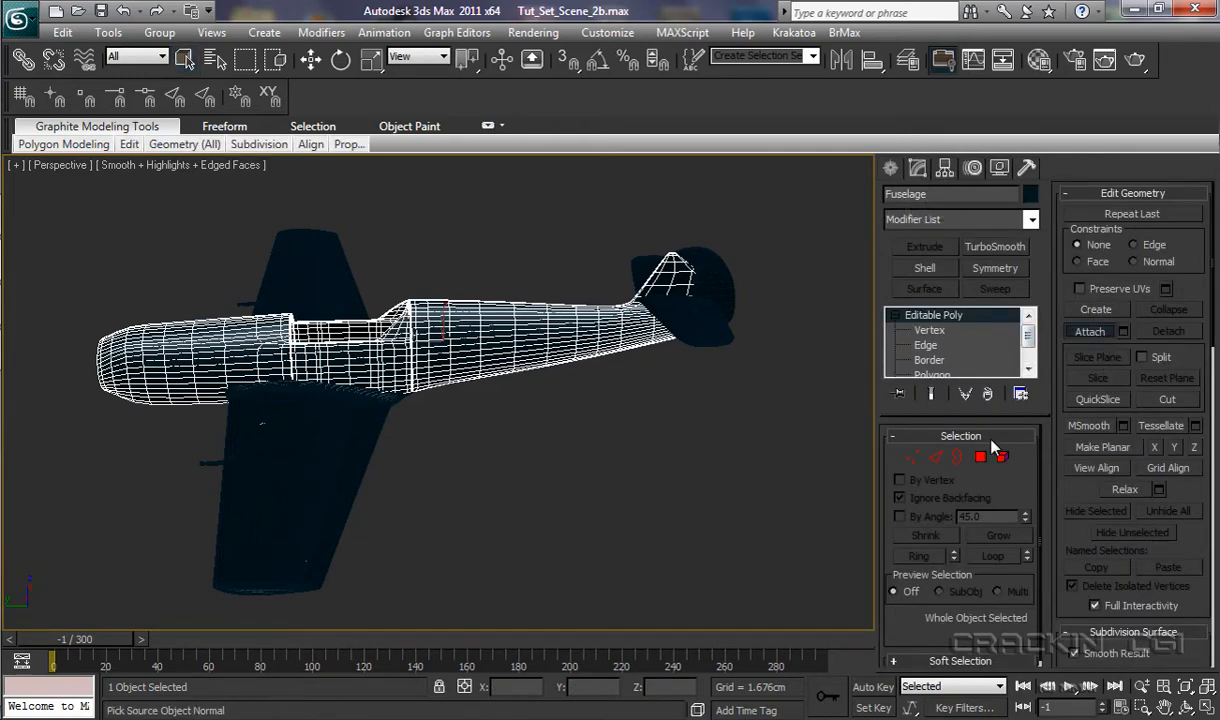
pyautogui.click(679, 333)
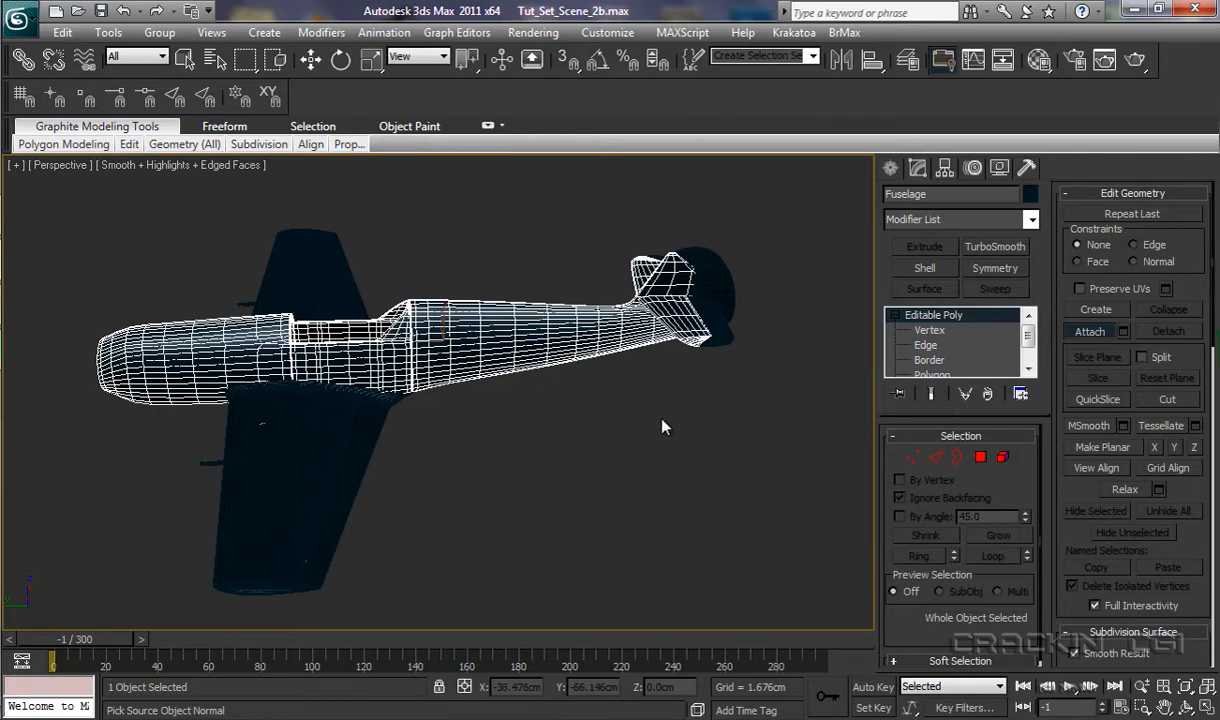
pyautogui.click(1090, 333)
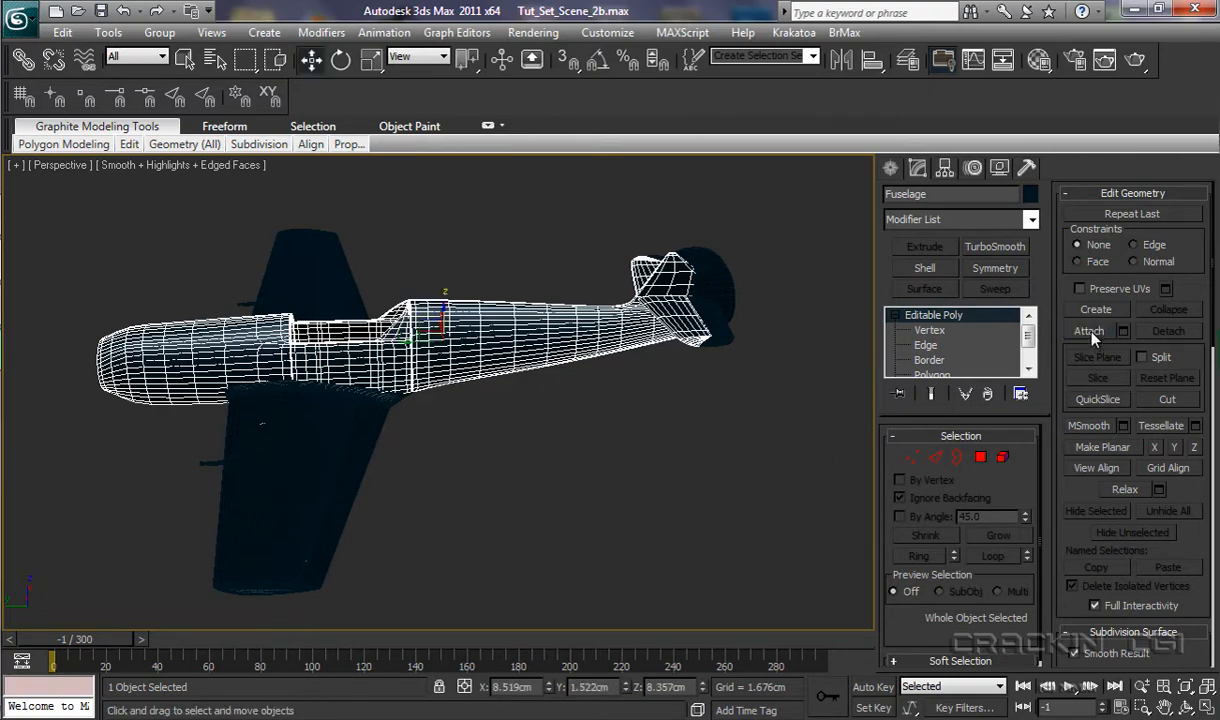
# Step: Rename the control surface behind the horizontal tailplane as Elevator and deselect it
pyautogui.click(726, 337)
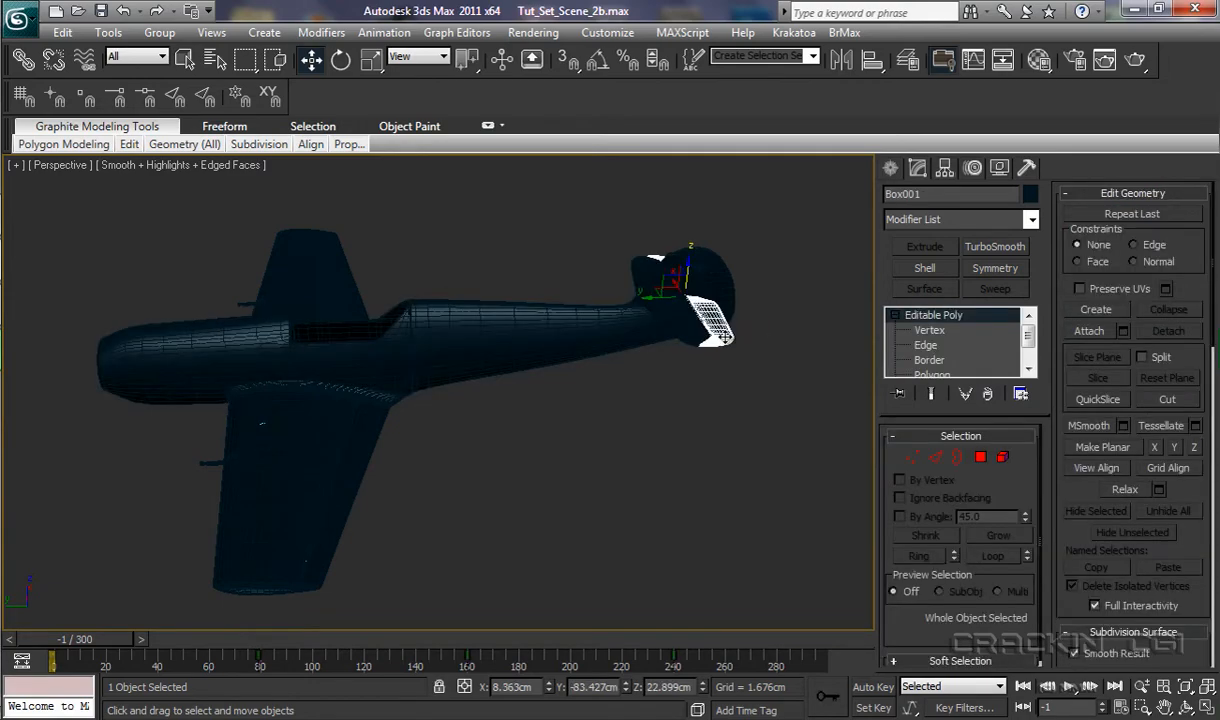
pyautogui.moveTo(931, 193); pyautogui.dragTo(885, 193)
pyautogui.write('Elevator')
pyautogui.click(795, 404)
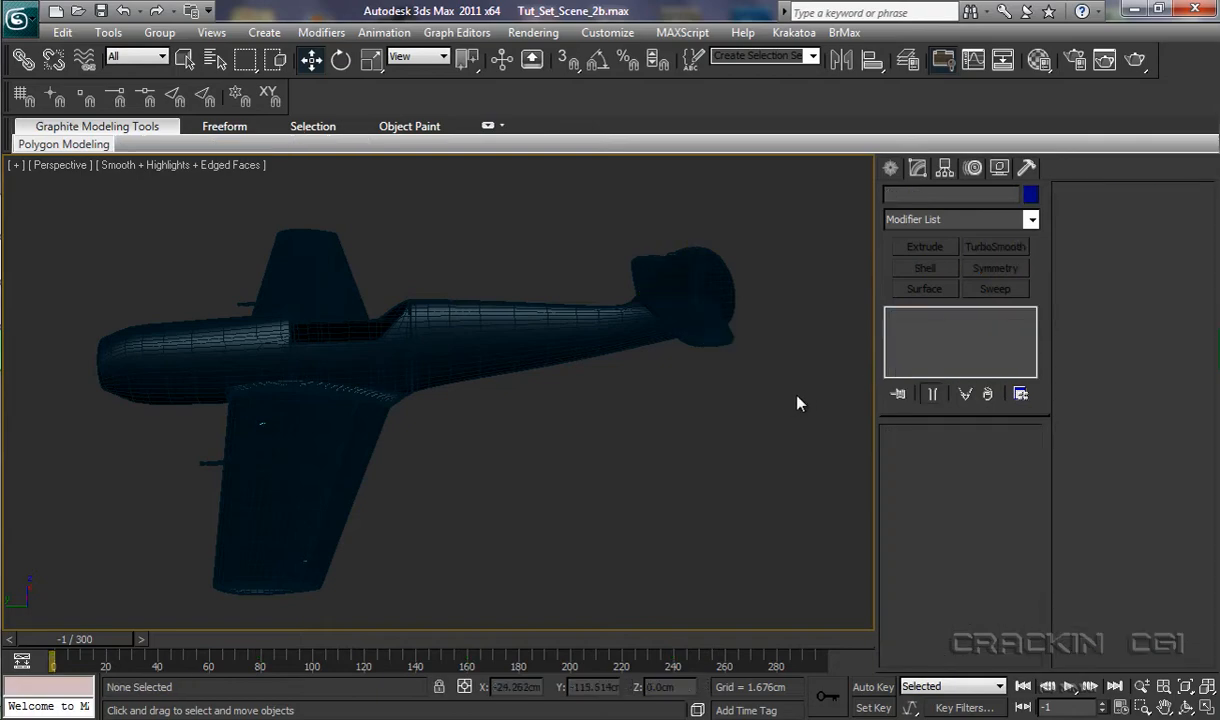
# Step: Freeze the Elevator and the Rudder so neither can be selected
pyautogui.click(726, 340)
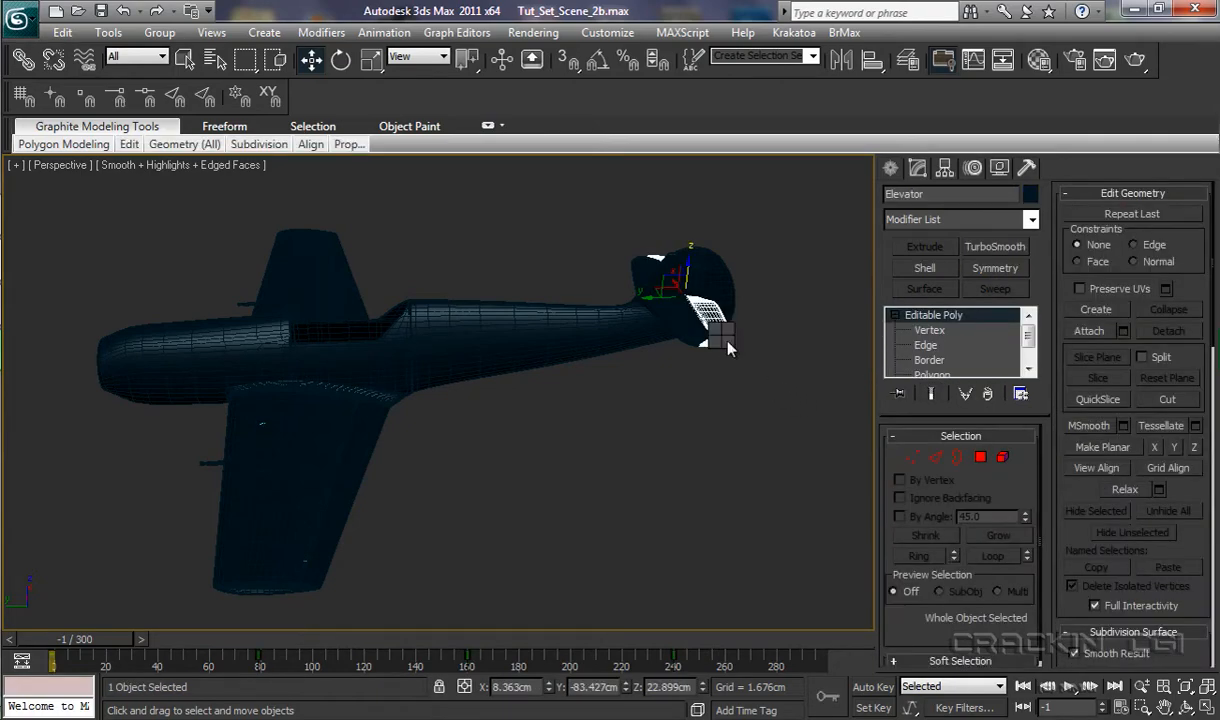
pyautogui.rightClick(724, 339)
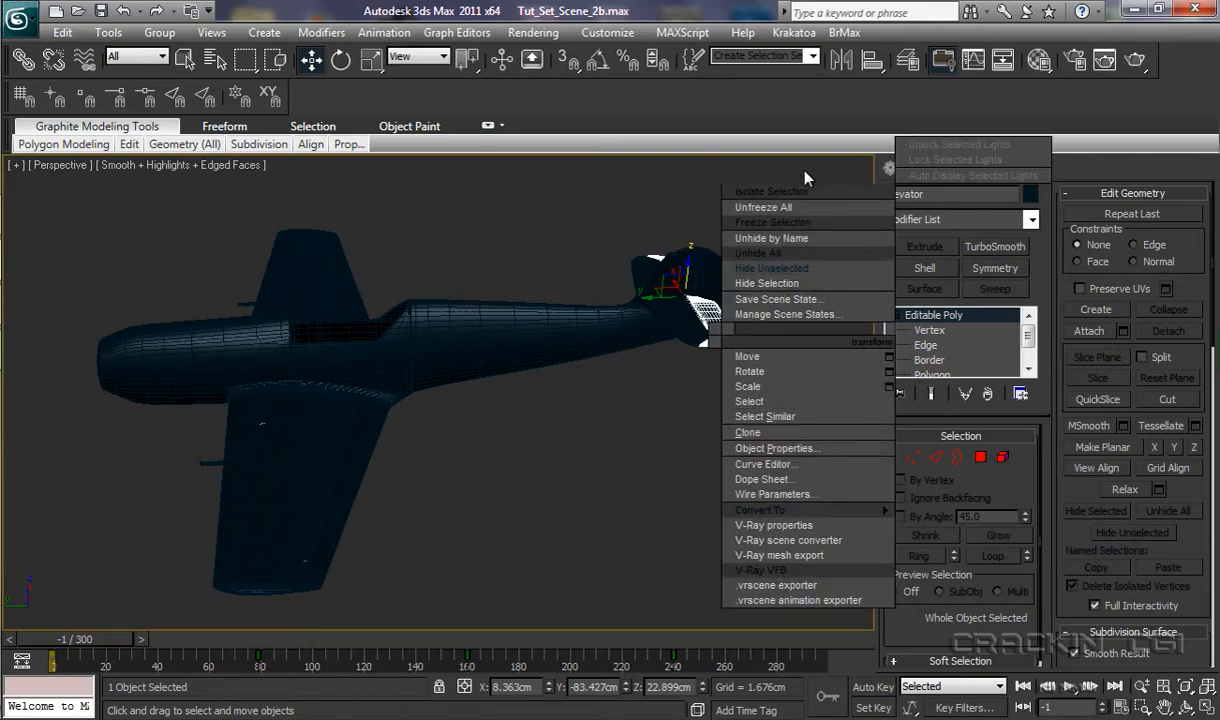
pyautogui.click(751, 218)
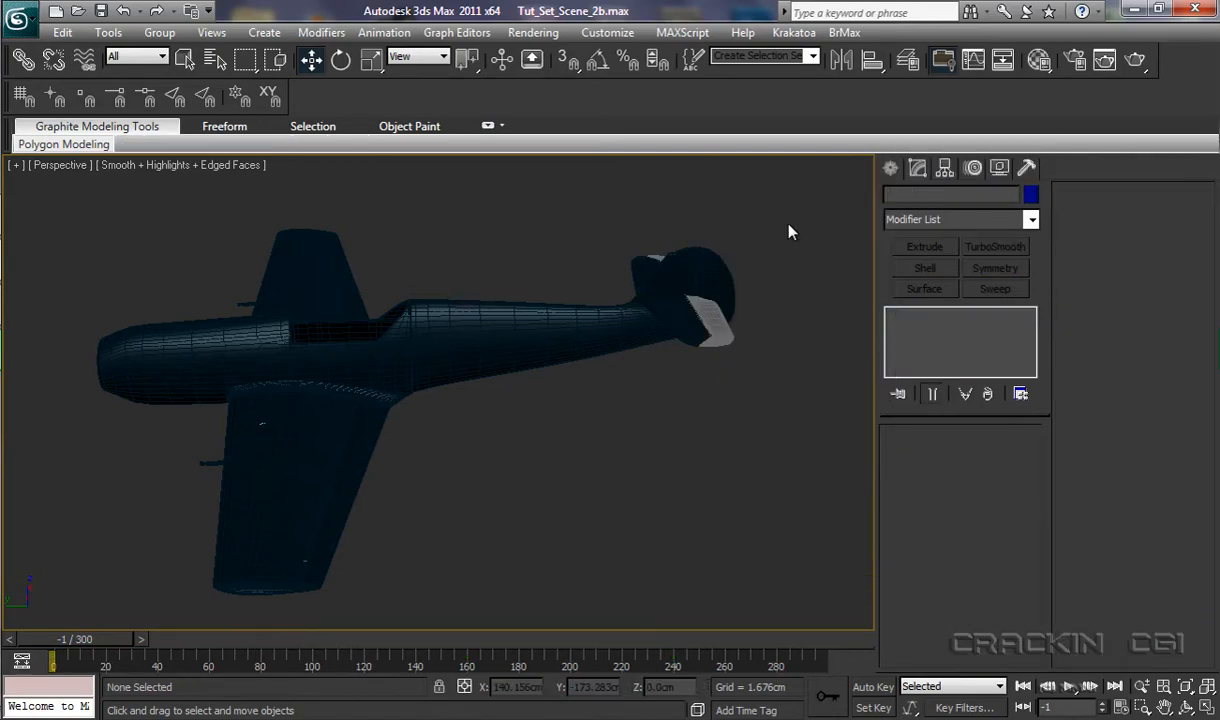
pyautogui.click(725, 282)
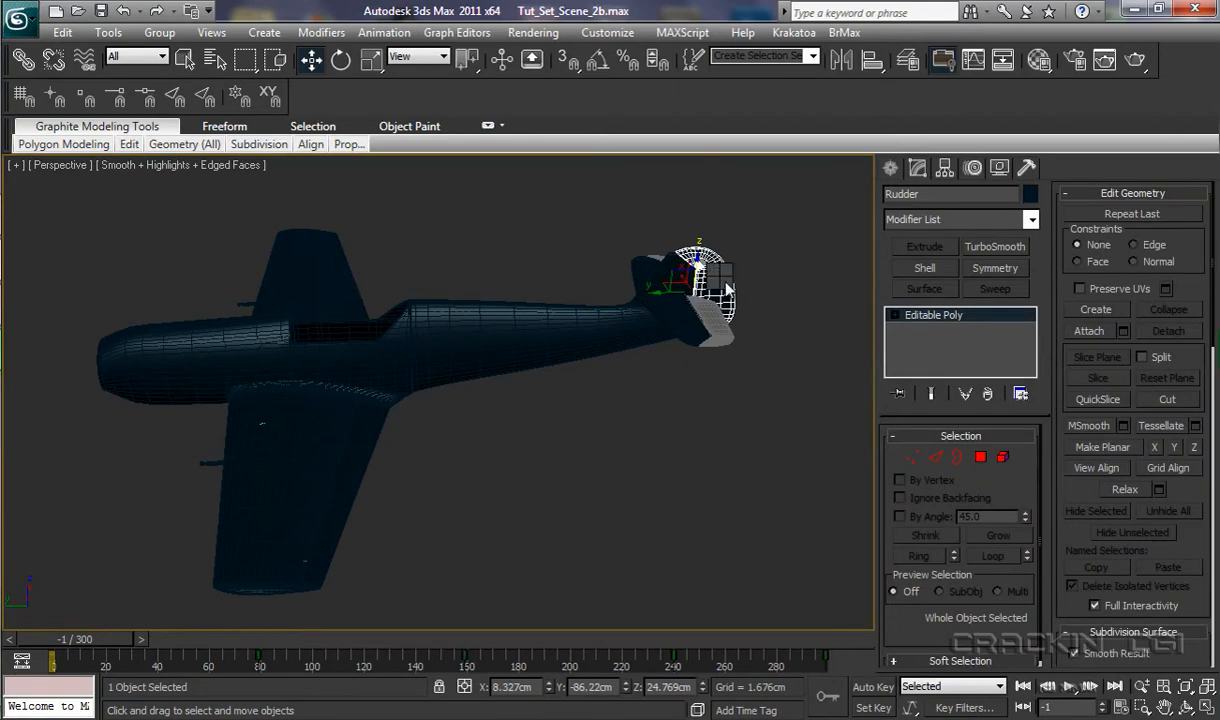
pyautogui.rightClick(720, 276)
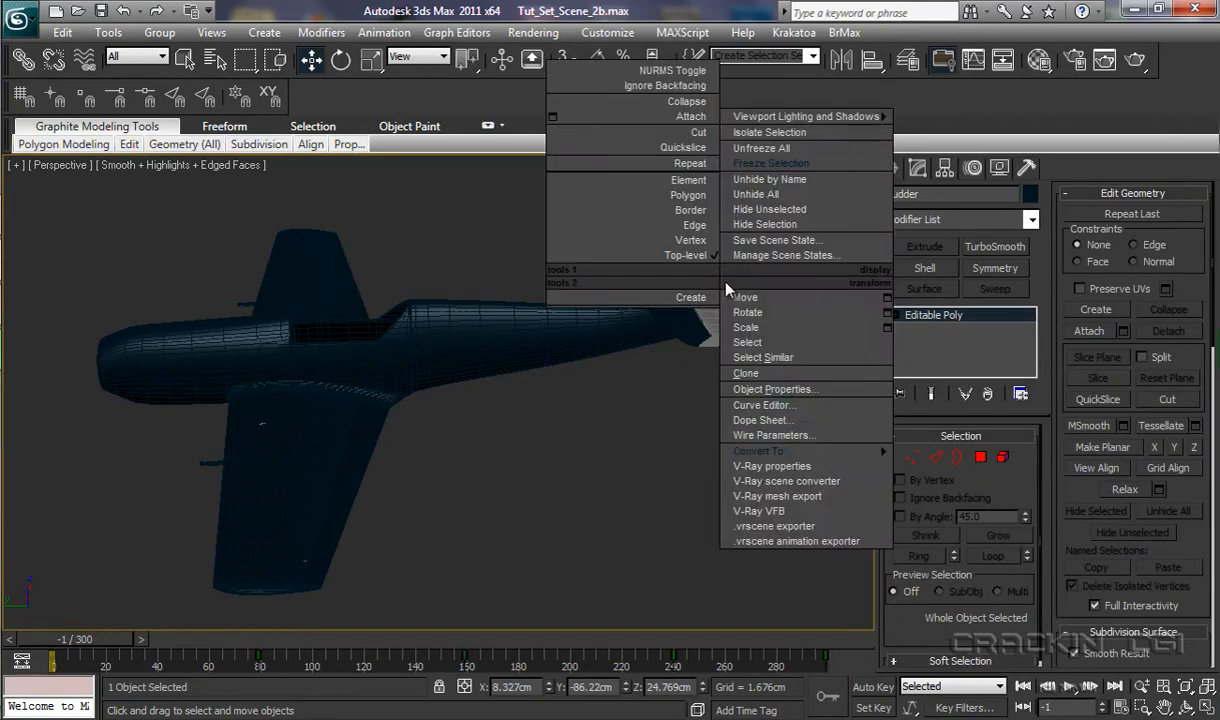
pyautogui.click(770, 163)
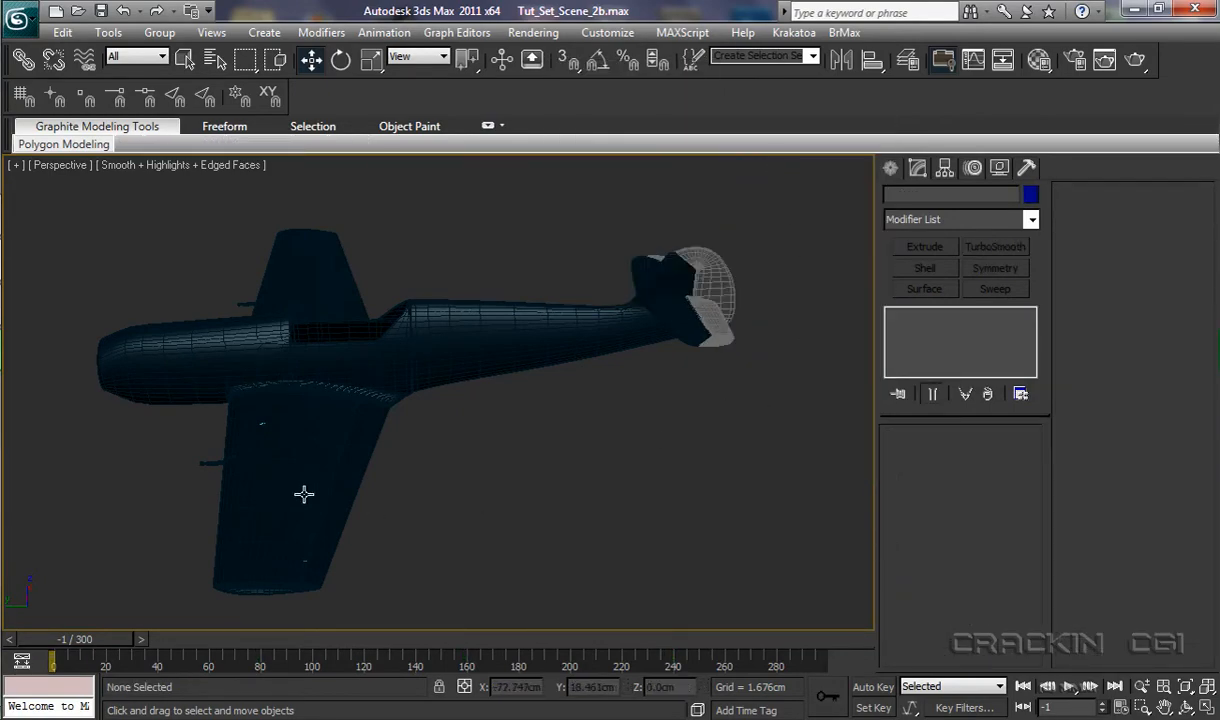
# Step: Freeze the Front_Wing layer in the layer manager
pyautogui.click(907, 62)
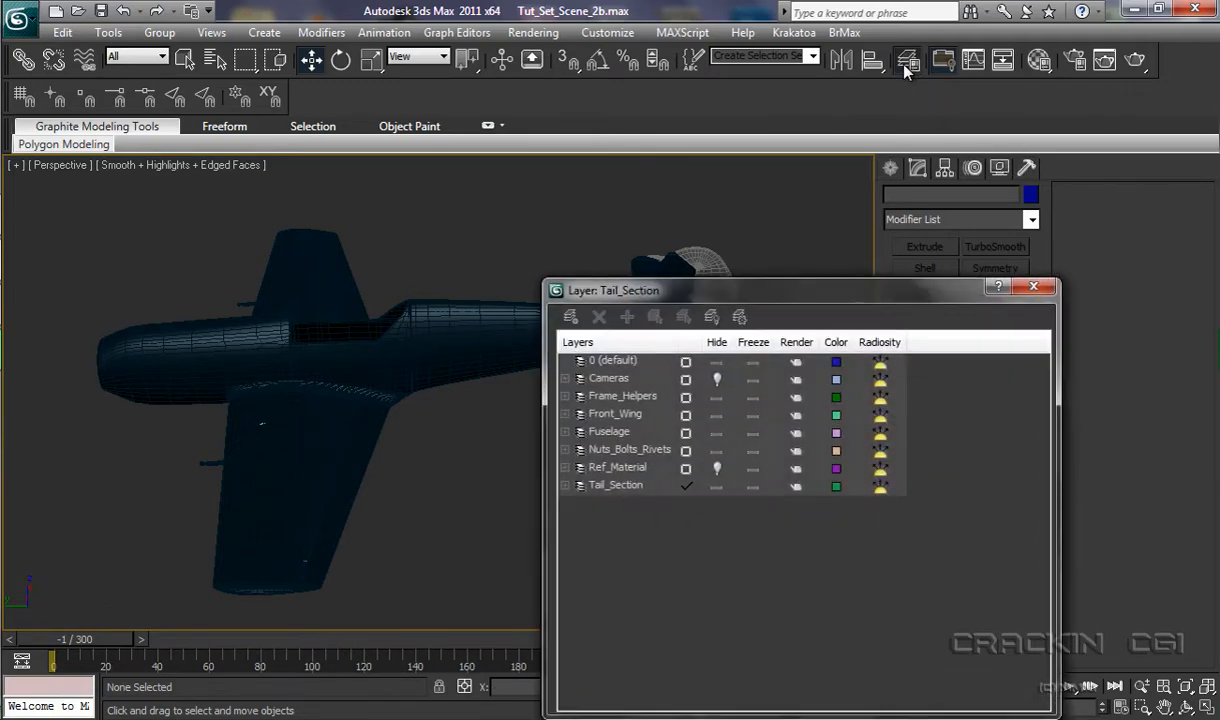
pyautogui.click(752, 416)
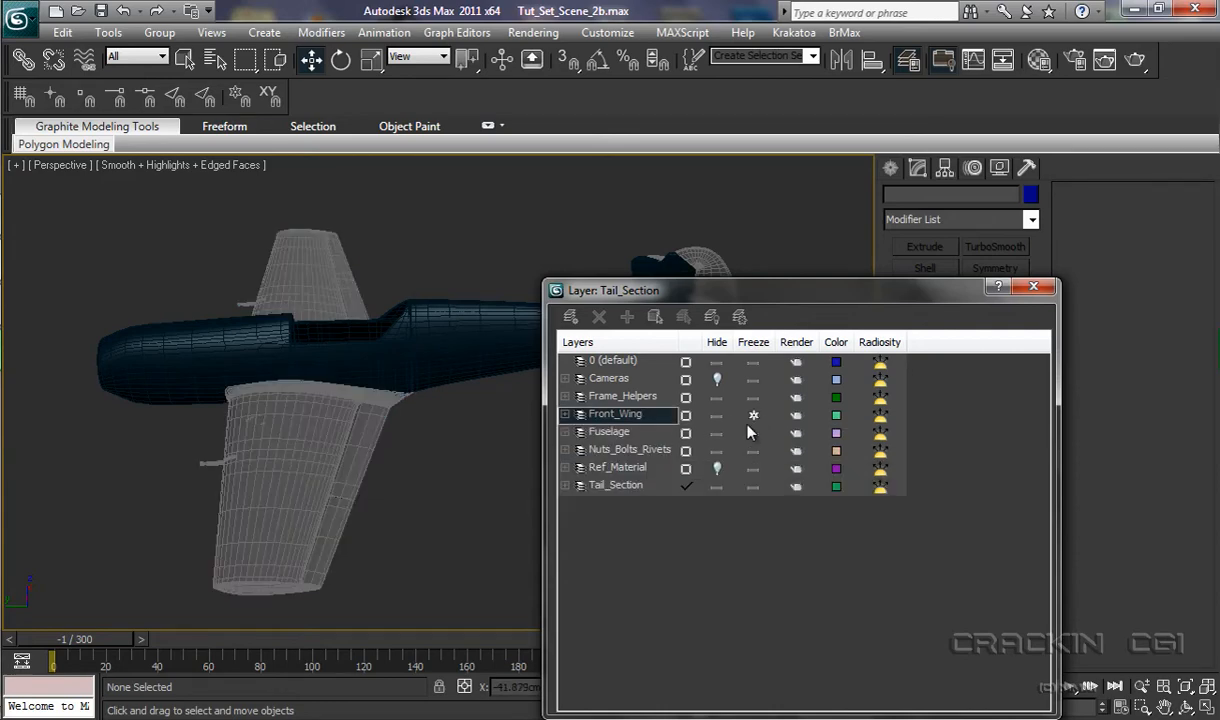
pyautogui.click(1038, 289)
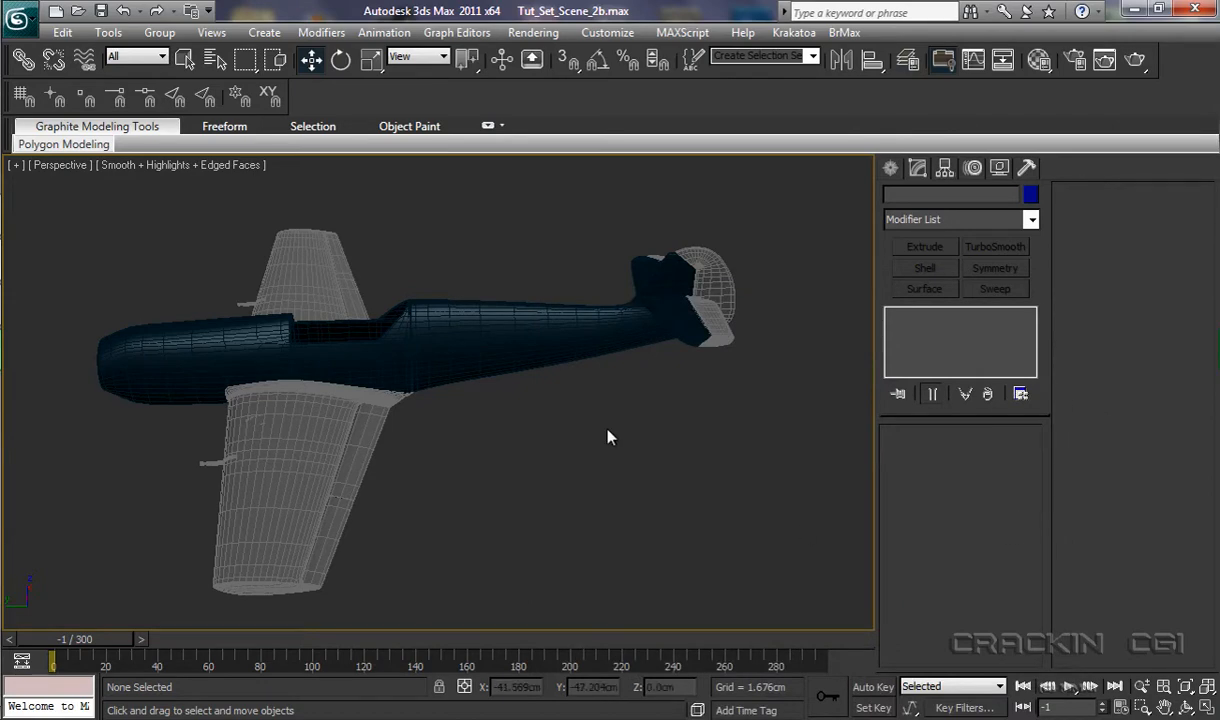
# Step: Show the tail in the Left view and make the Fuselage see-through
pyautogui.press('l')
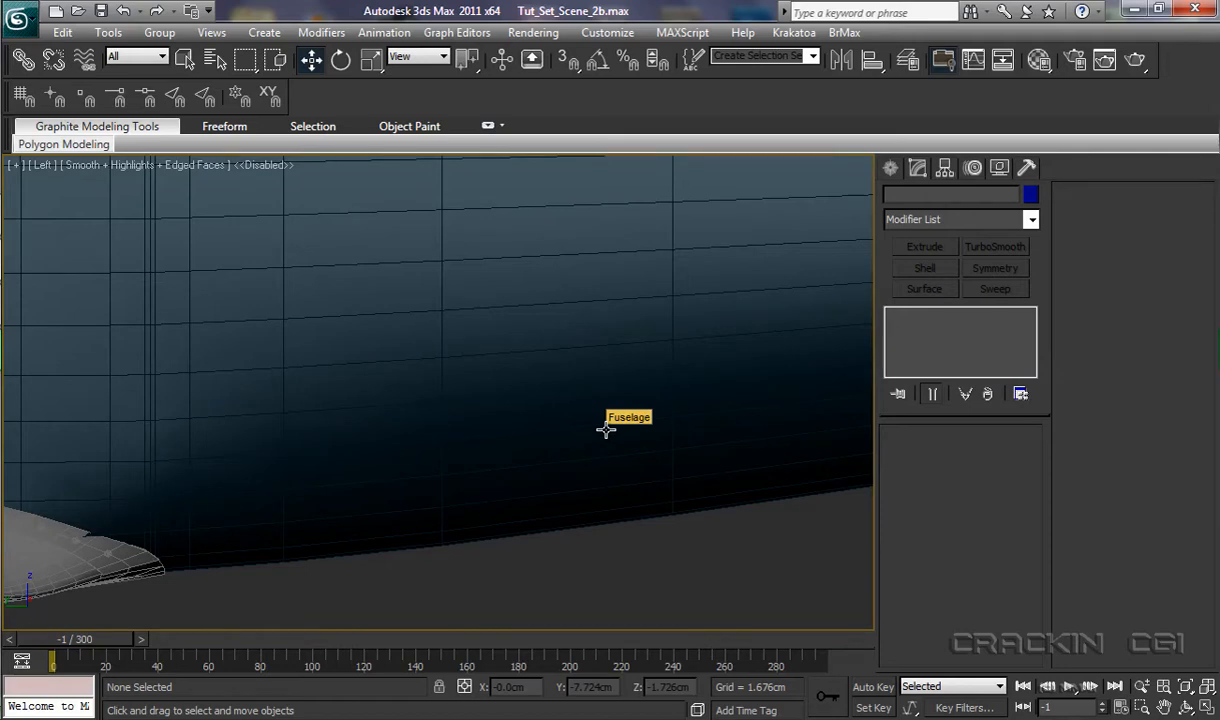
pyautogui.moveTo(621, 428); pyautogui.dragTo(234, 537, button='middle')
pyautogui.moveTo(659, 398); pyautogui.dragTo(232, 522, button='middle')
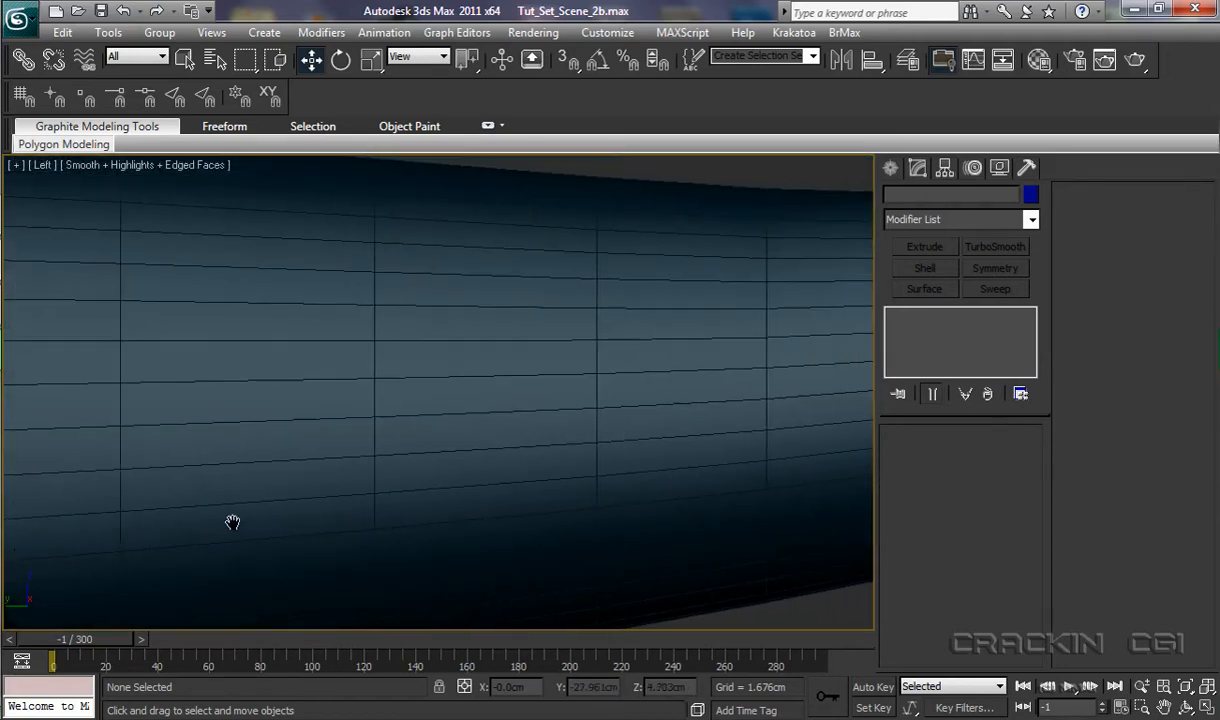
pyautogui.moveTo(670, 409); pyautogui.dragTo(212, 431, button='middle')
pyautogui.moveTo(656, 404); pyautogui.dragTo(323, 518, button='middle')
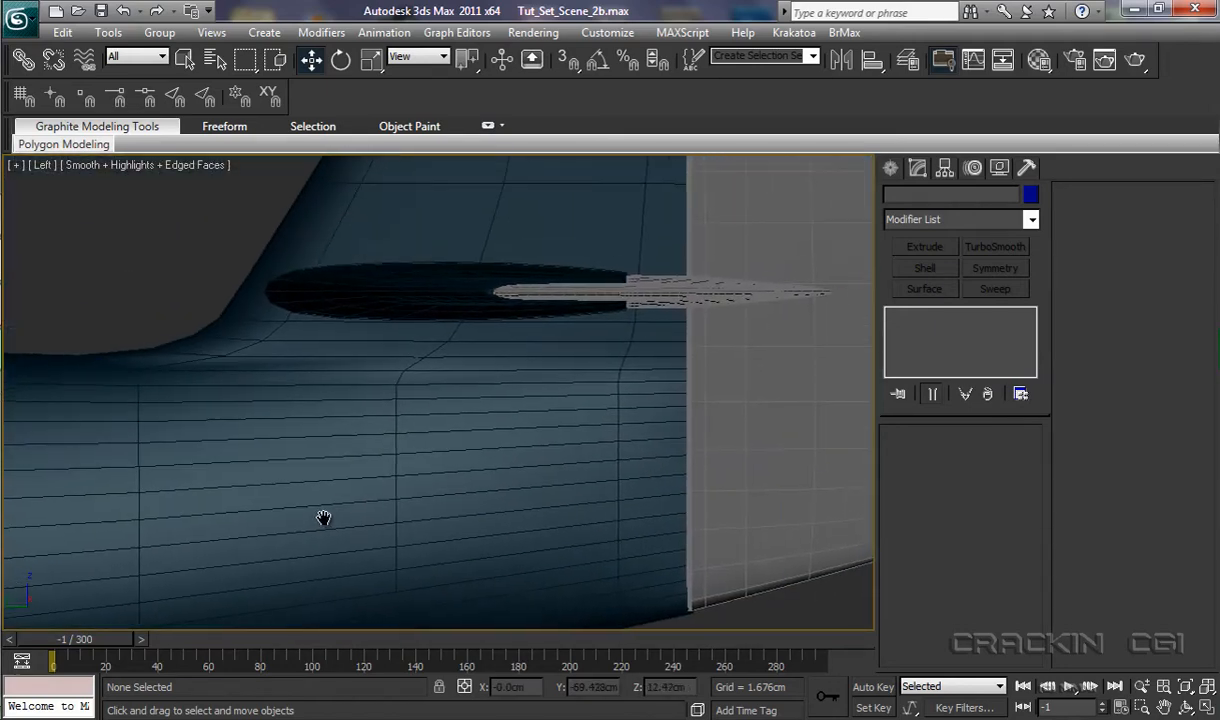
pyautogui.moveTo(506, 436); pyautogui.dragTo(526, 420, button='middle')
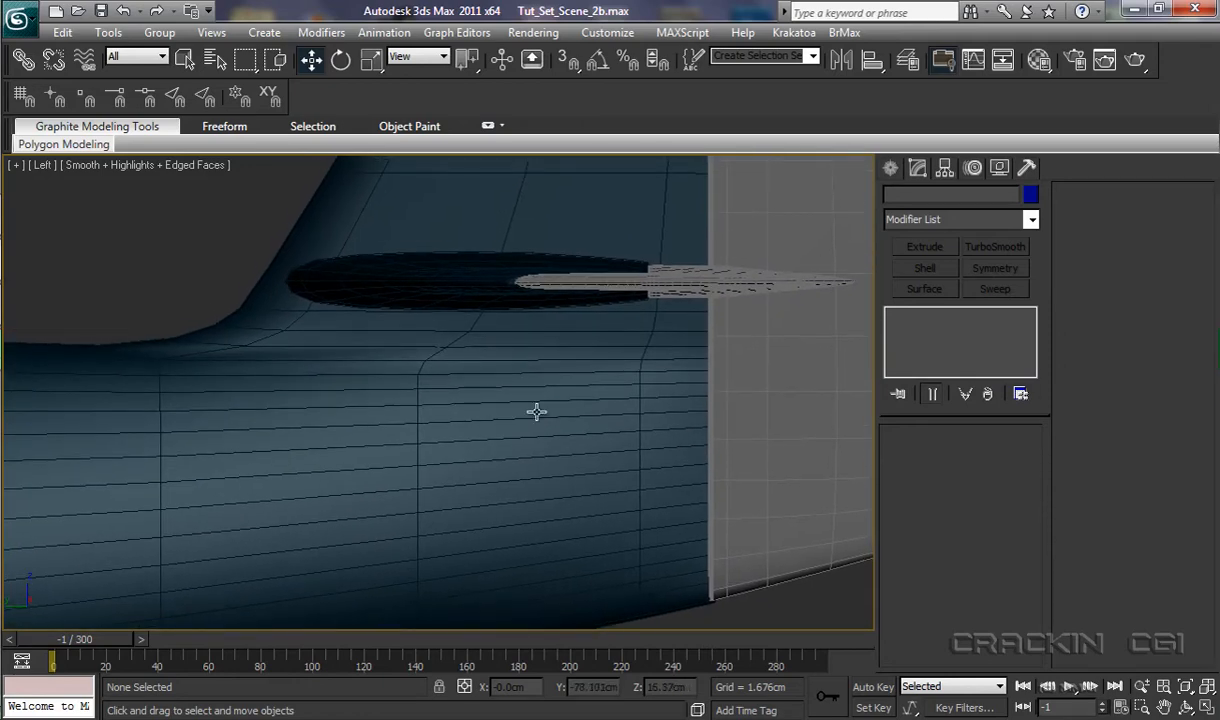
pyautogui.click(526, 394)
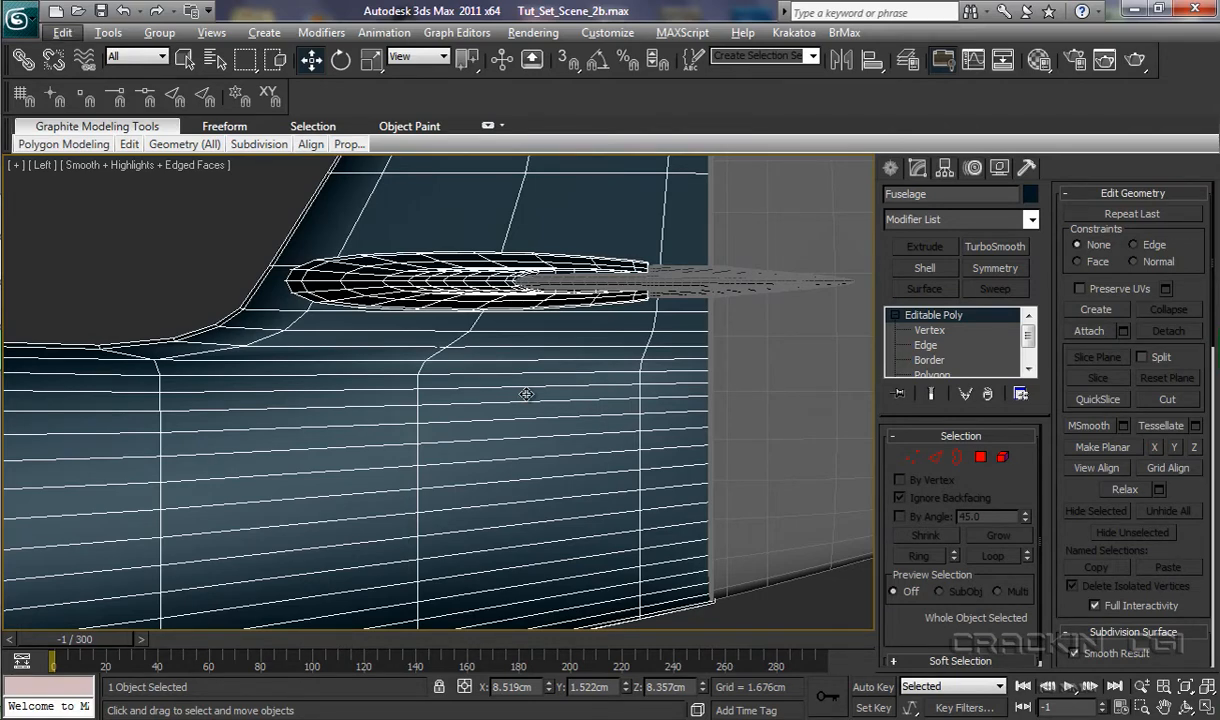
pyautogui.hotkey('alt', 'x')
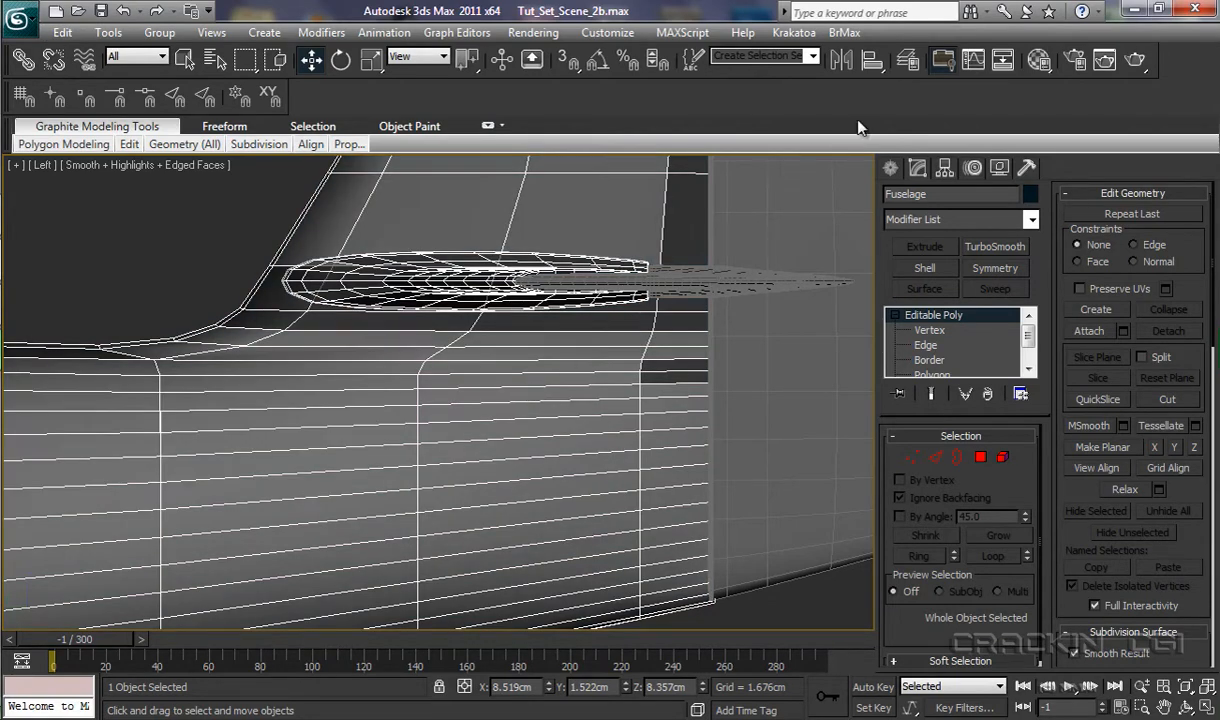
# Step: Unhide the Ref_Material layer to show the reference drawing behind the tail
pyautogui.click(912, 61)
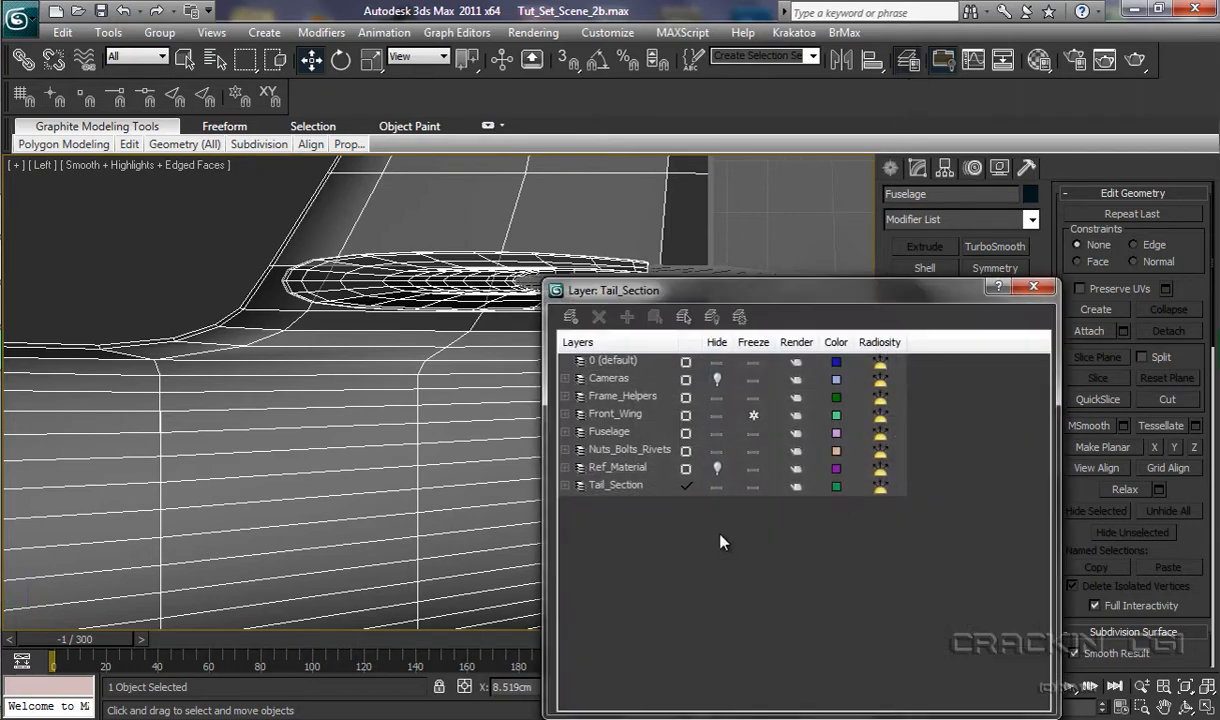
pyautogui.click(716, 469)
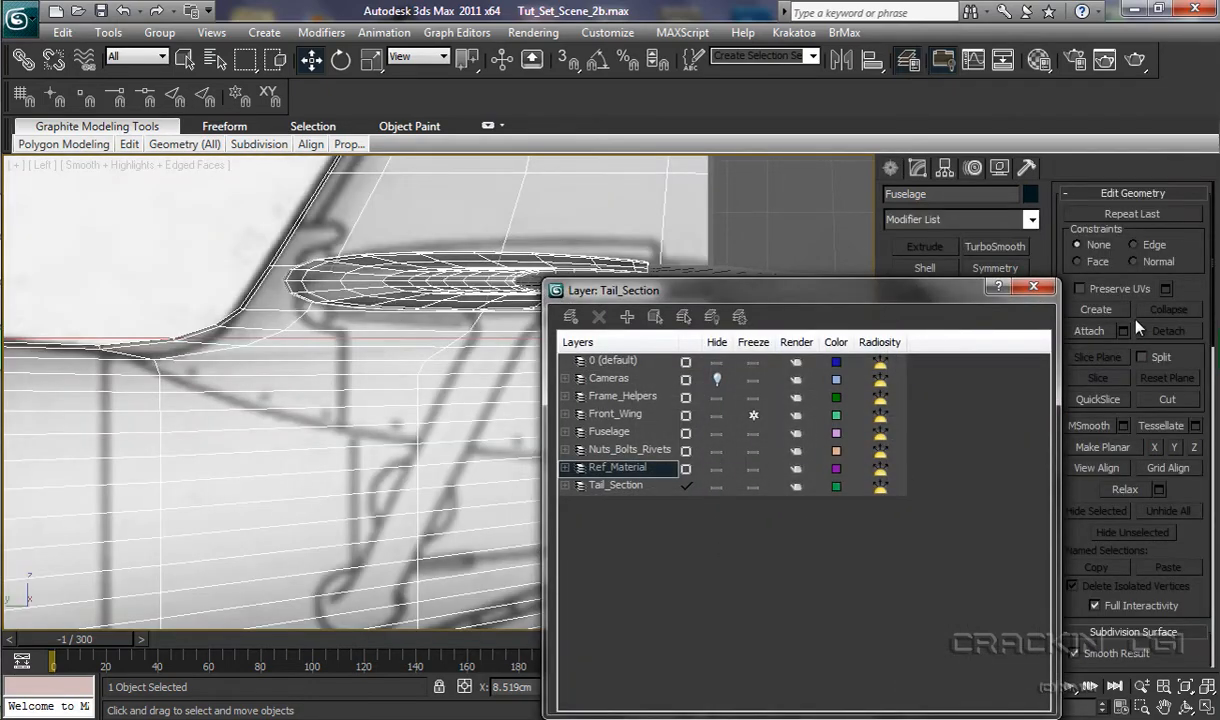
pyautogui.click(1033, 289)
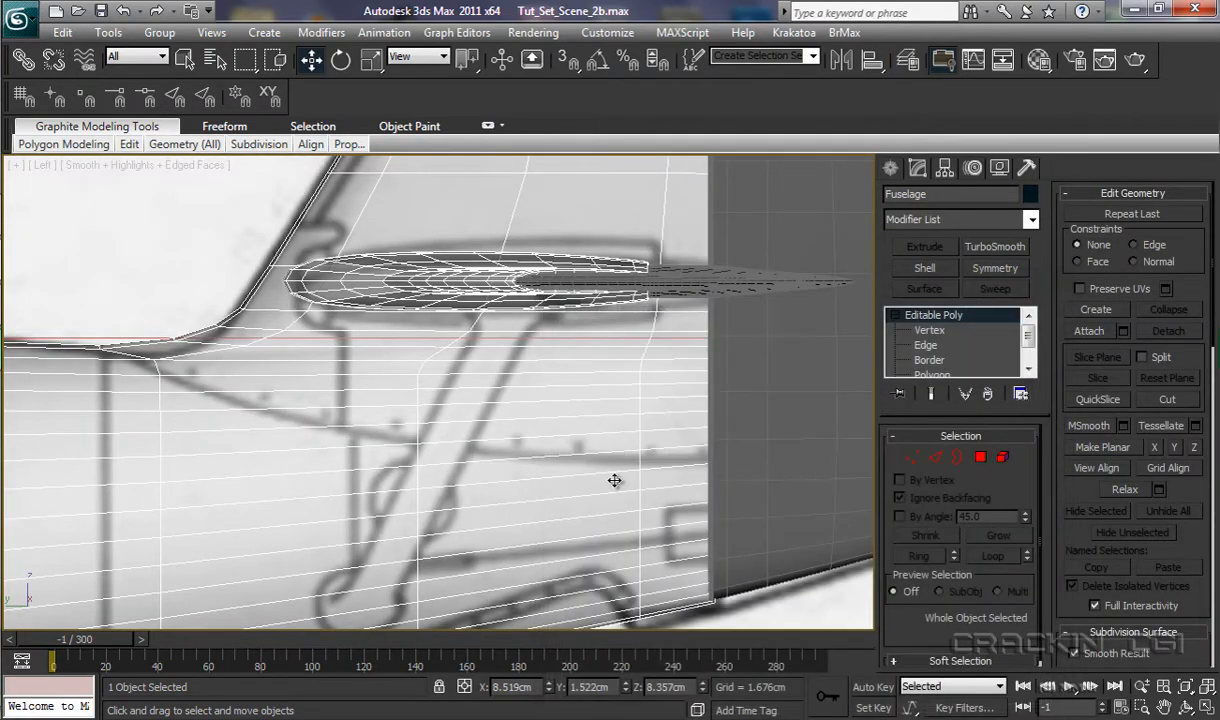
# Step: Place a Point helper at the strut's lower end in the reference drawing, using face snap on the Fuselage, then turn snapping off
pyautogui.moveTo(615, 480); pyautogui.dragTo(672, 341, button='middle')
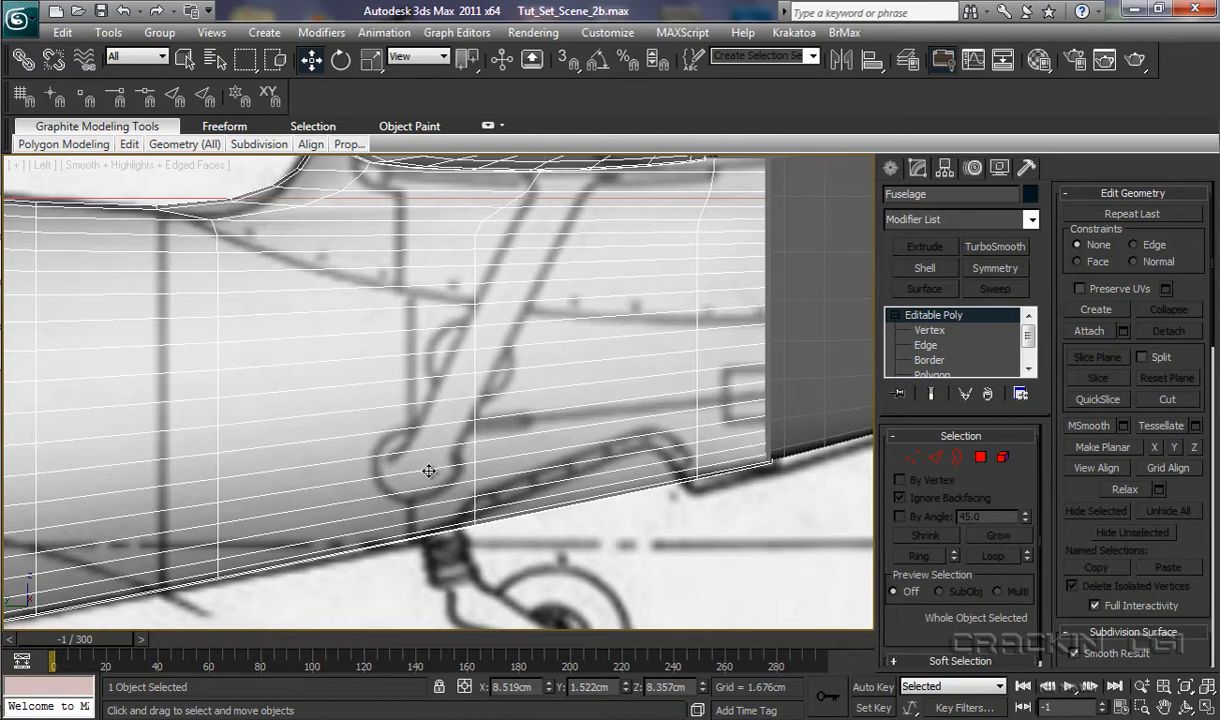
pyautogui.click(708, 564)
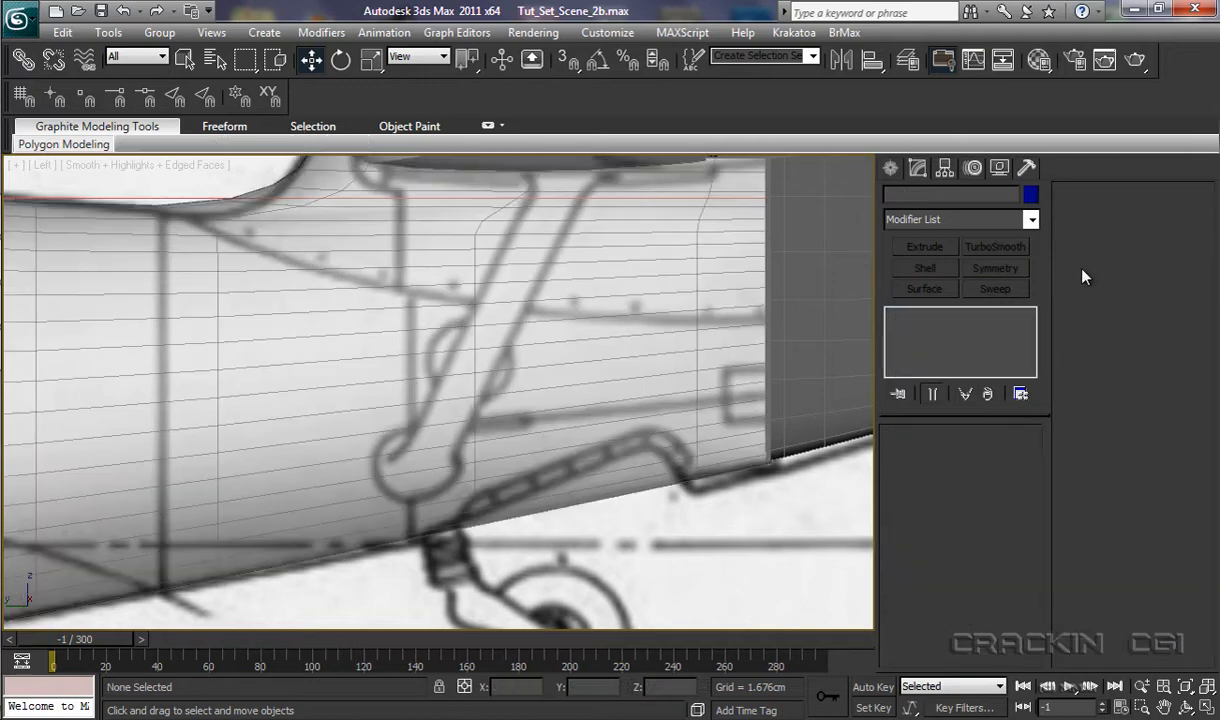
pyautogui.click(890, 170)
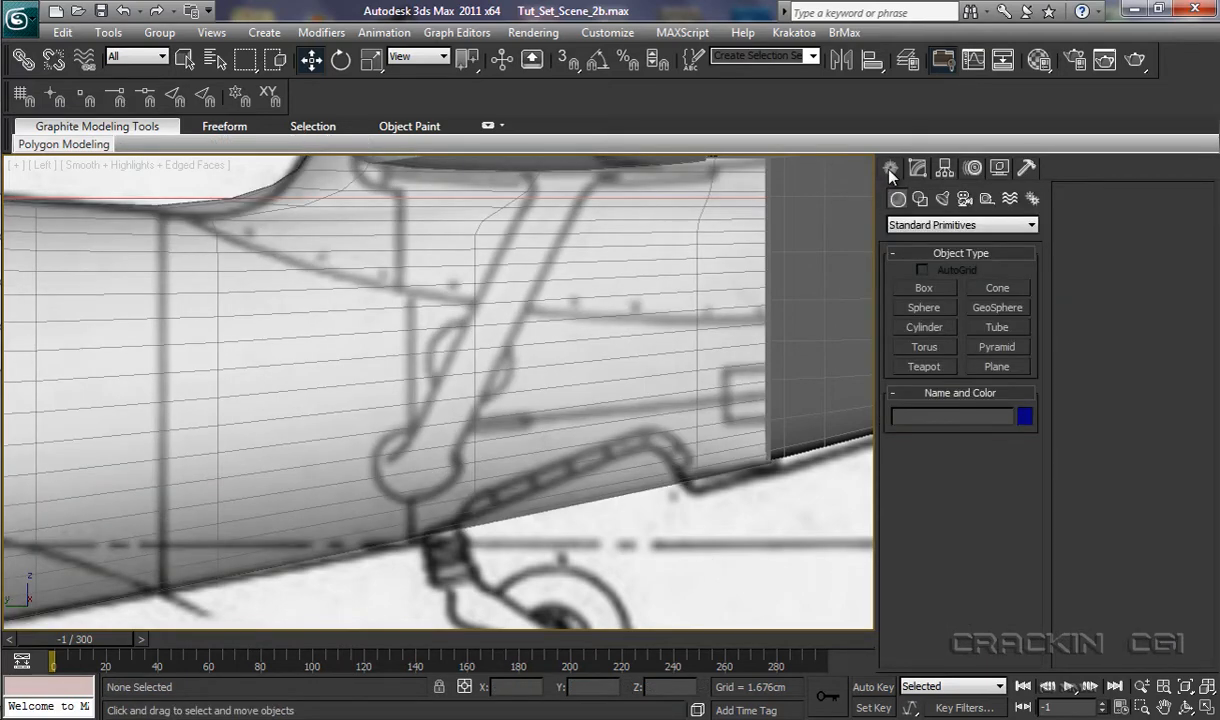
pyautogui.click(987, 200)
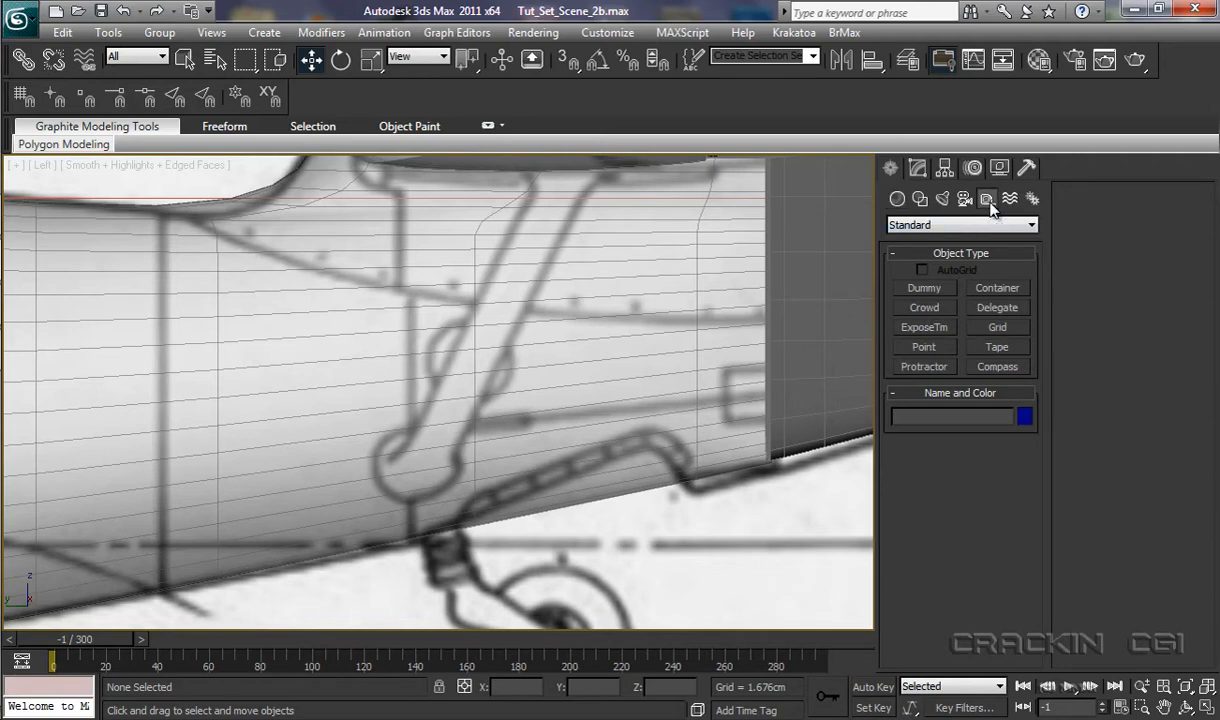
pyautogui.click(926, 349)
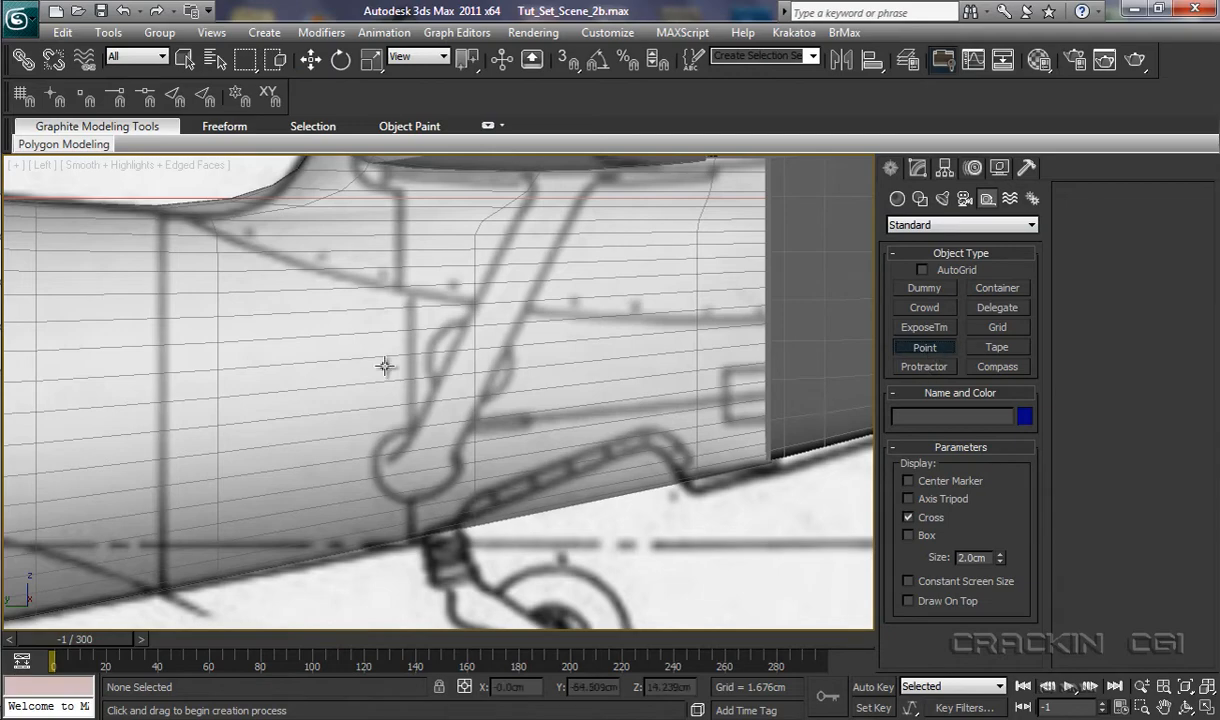
pyautogui.click(205, 97)
pyautogui.press('s')
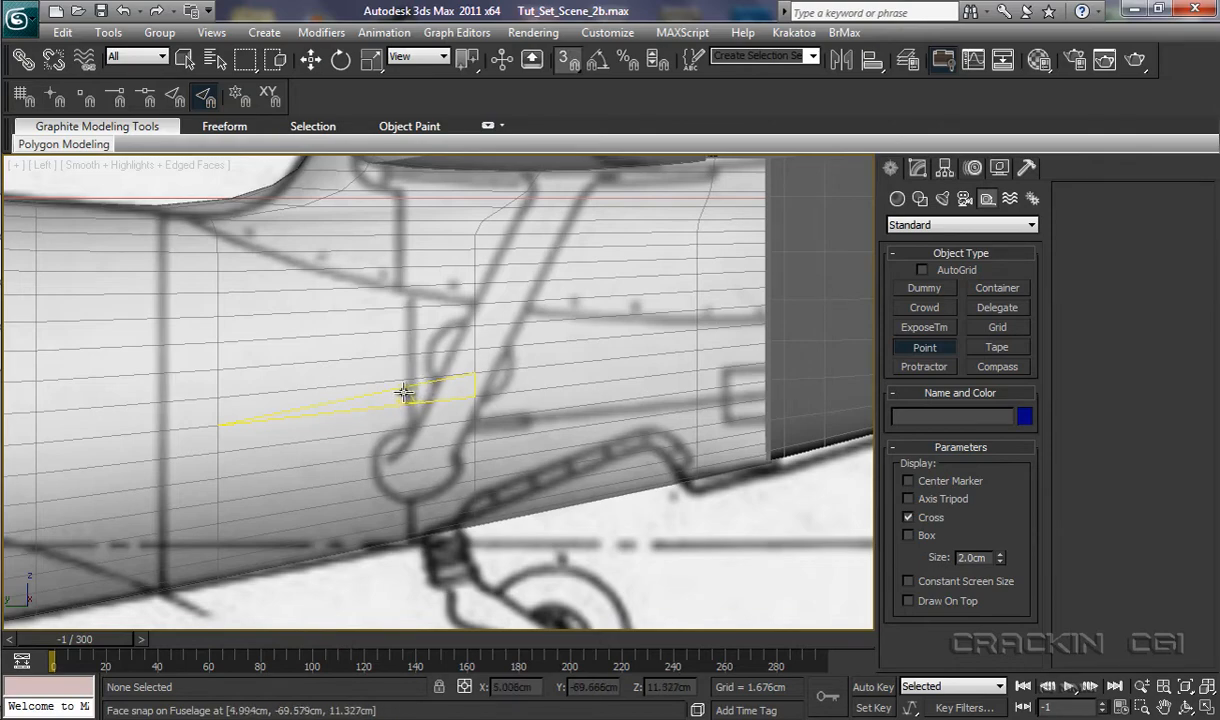
pyautogui.click(421, 459)
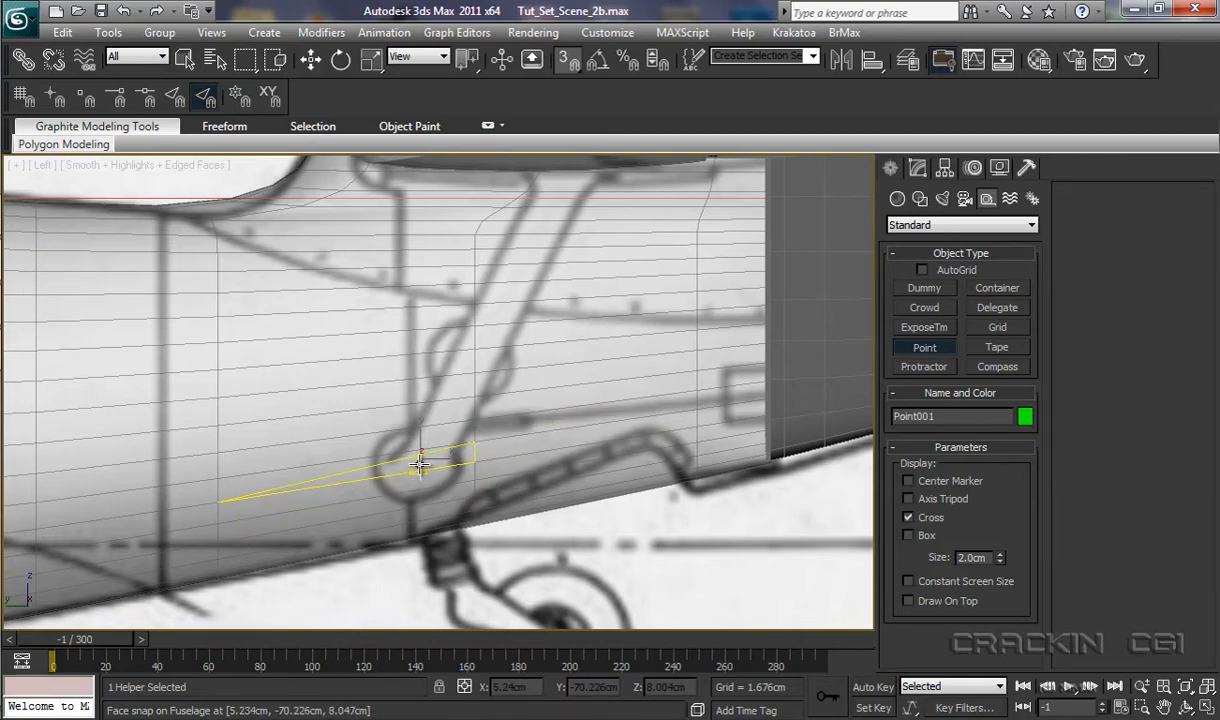
pyautogui.press('s')
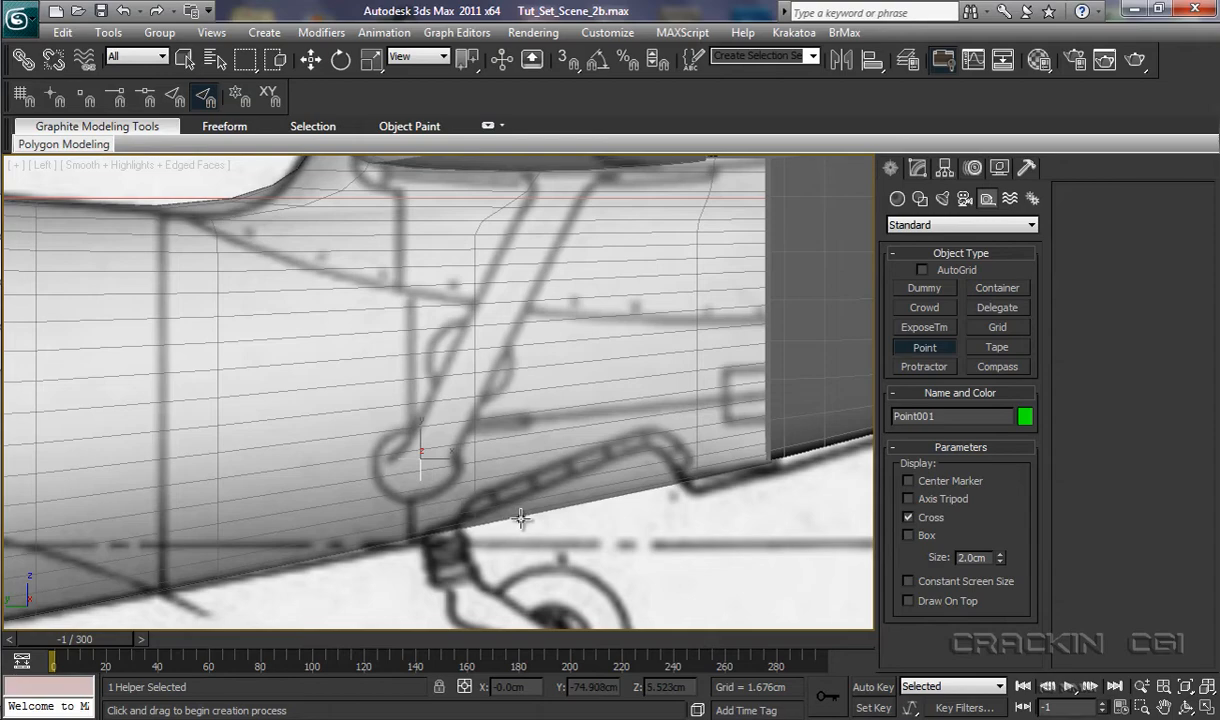
# Step: Place a Point helper at the strut's upper end in the Bottom view, using vertex snap on the Fuselage, then turn snapping off
pyautogui.press('b')
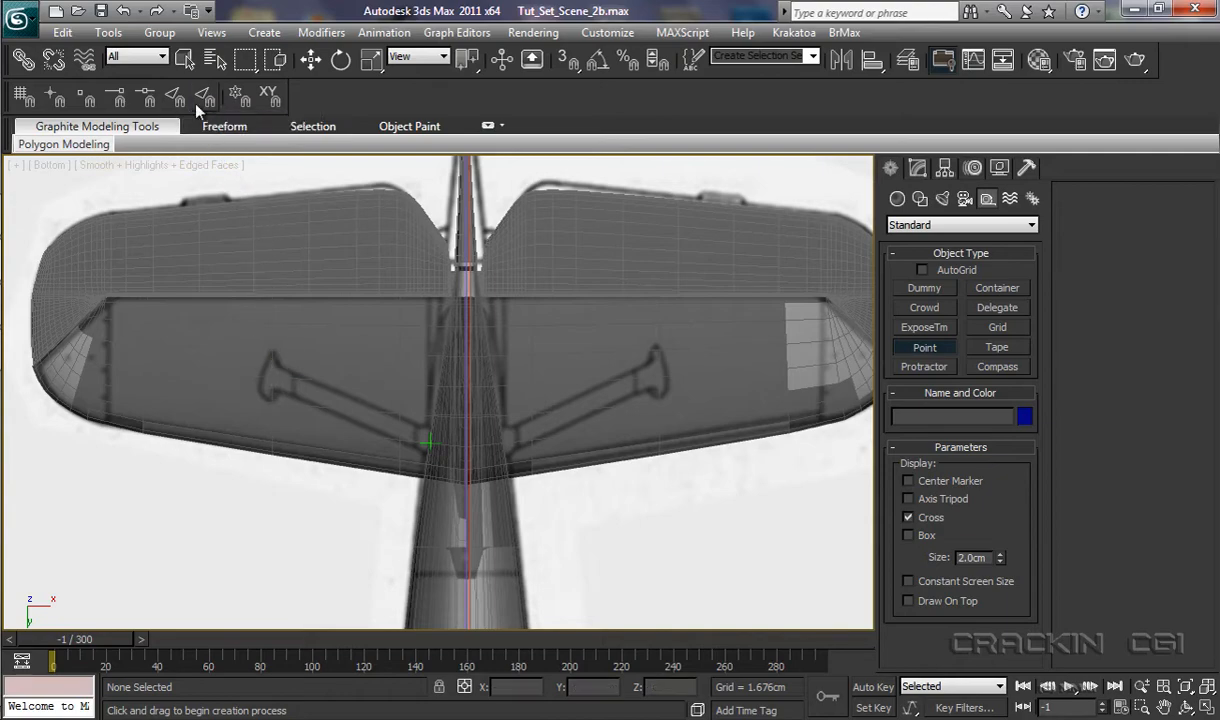
pyautogui.click(87, 94)
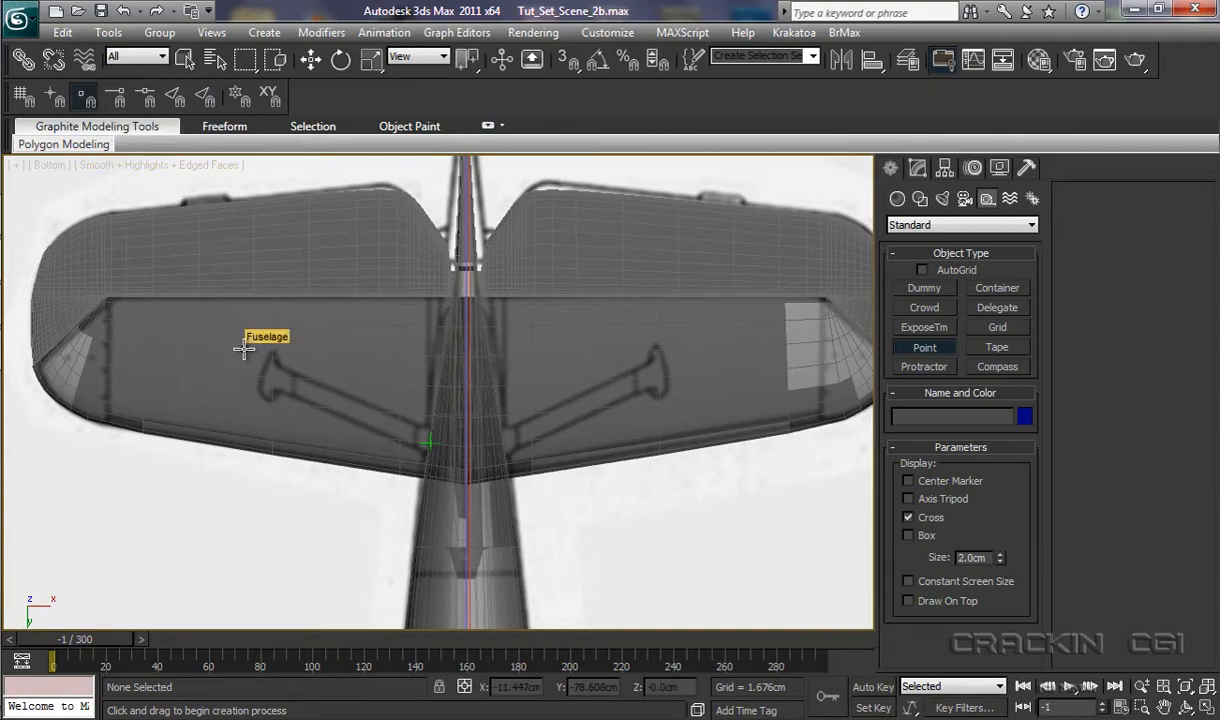
pyautogui.press('s')
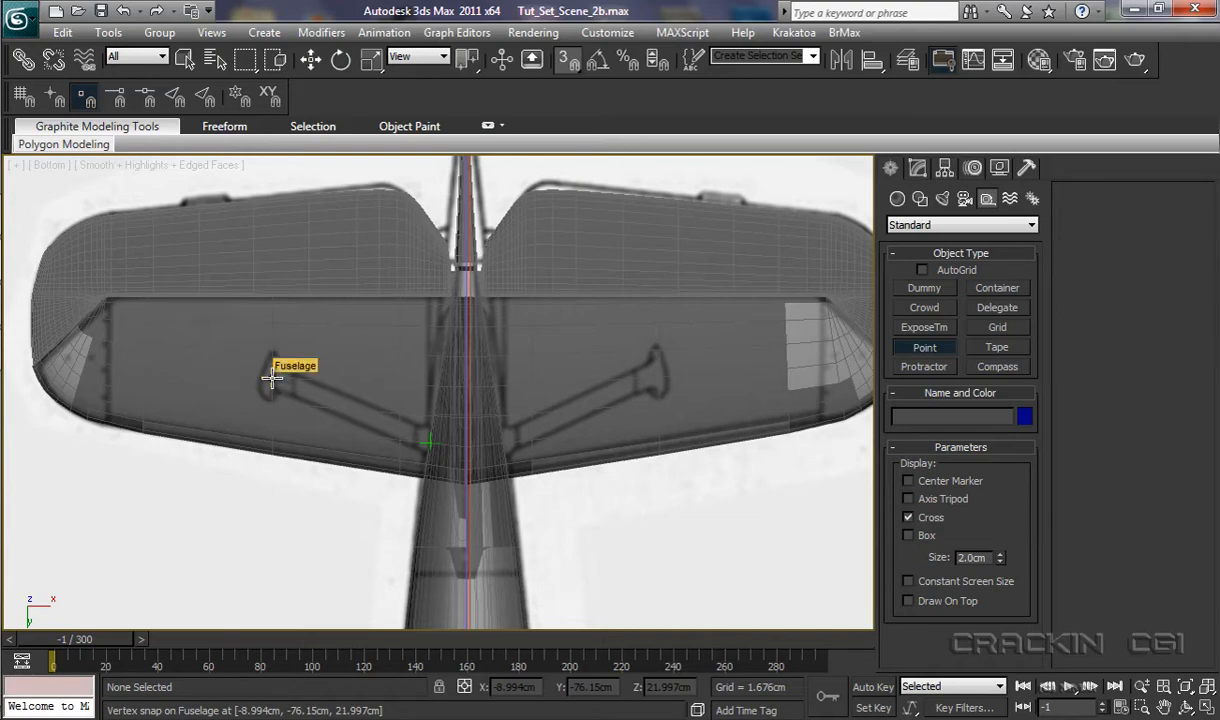
pyautogui.click(272, 377)
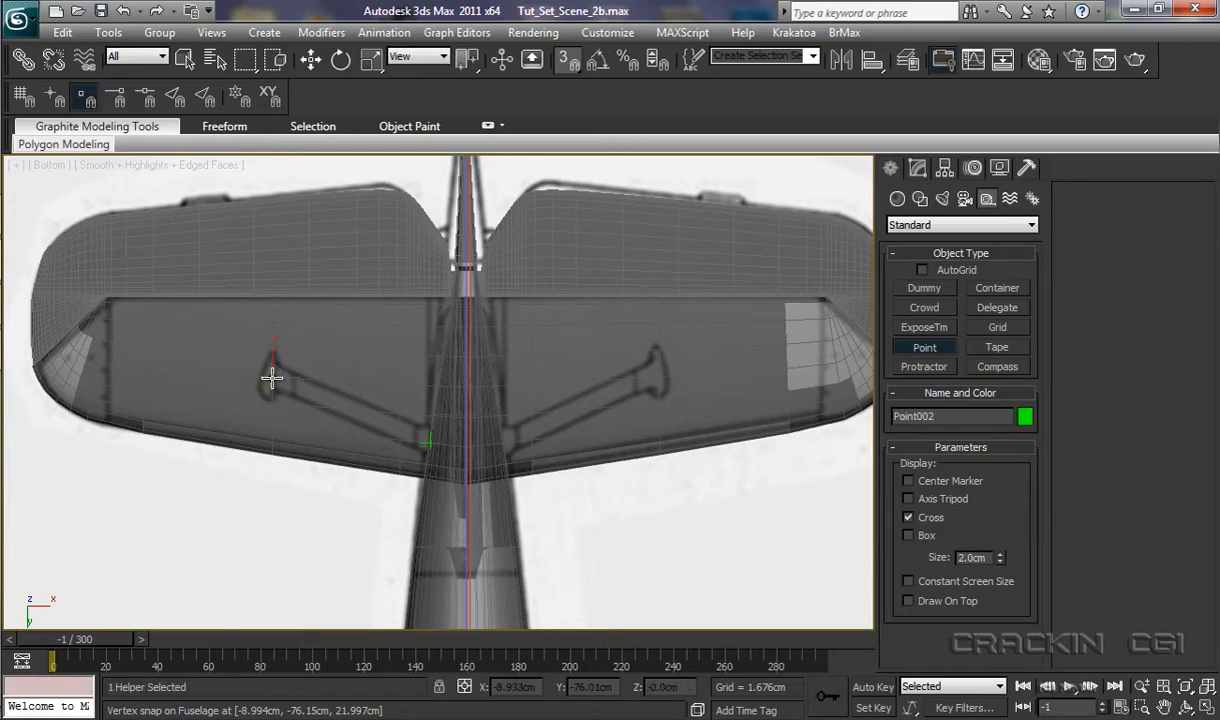
pyautogui.rightClick(298, 478)
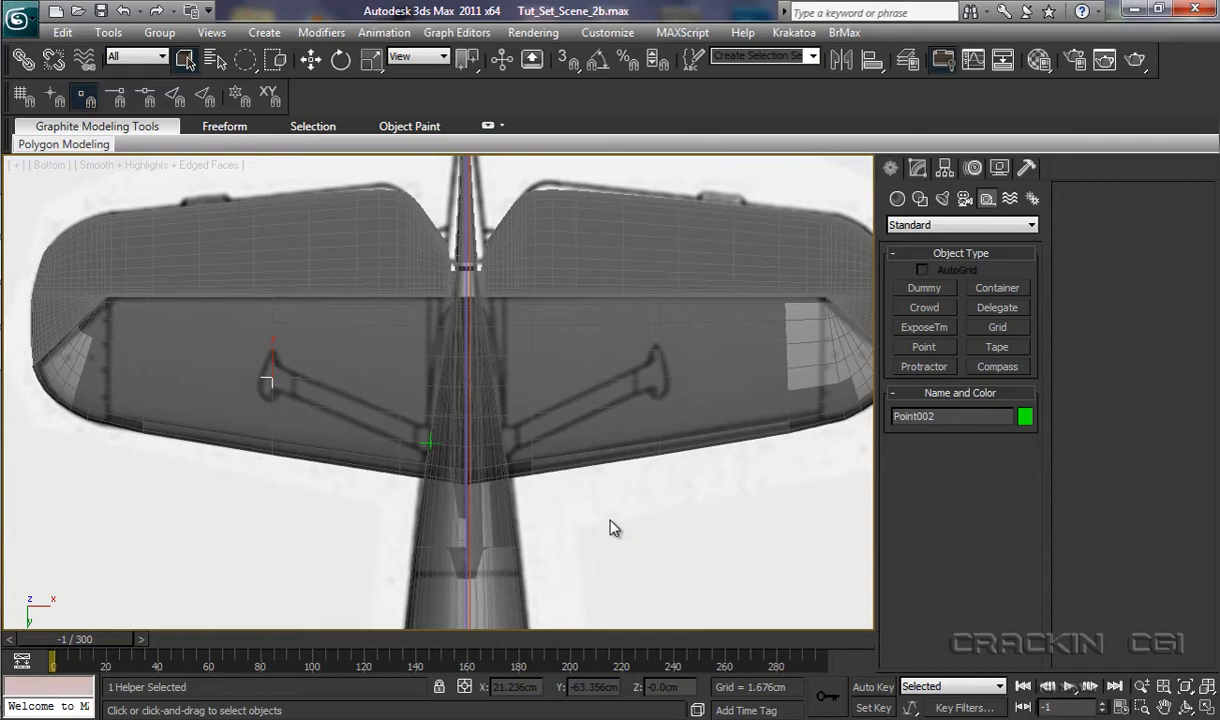
# Step: Draw a straight spline line in the Perspective view from the upper point helper to the lower one, using pivot snap
pyautogui.press('p')
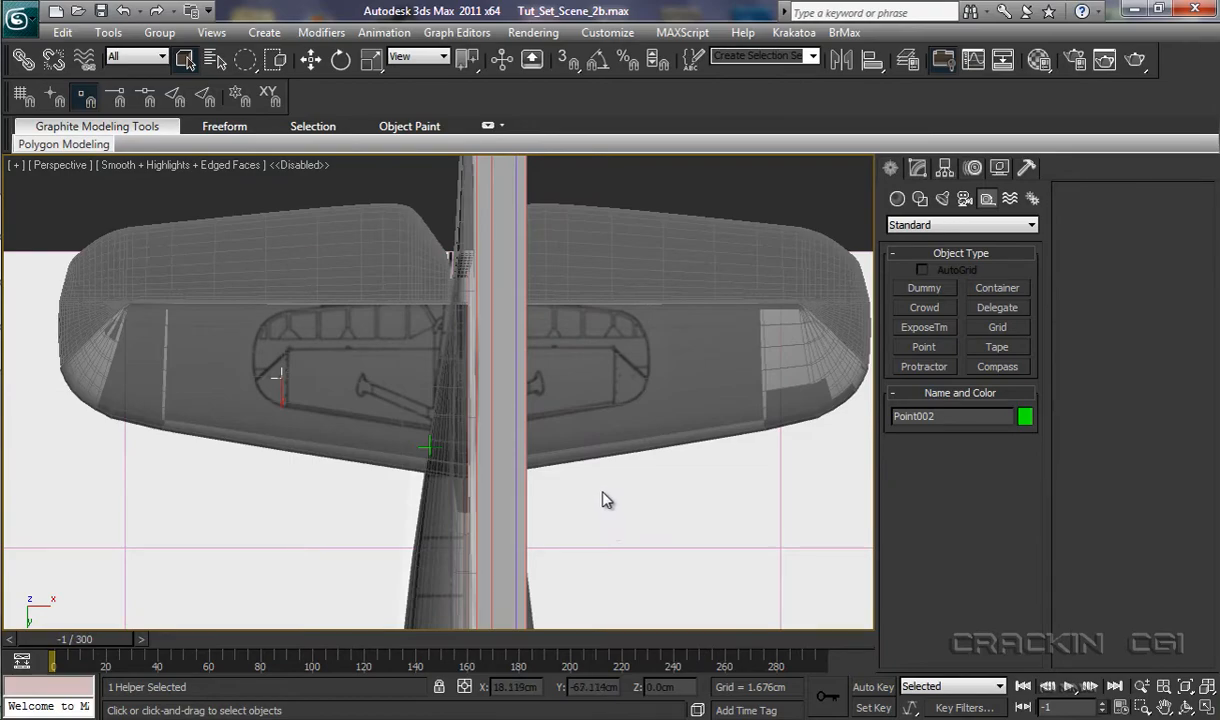
pyautogui.press('d')
pyautogui.keyDown('alt'); pyautogui.moveTo(601, 505); pyautogui.dragTo(593, 288, button='middle'); pyautogui.keyUp('alt')
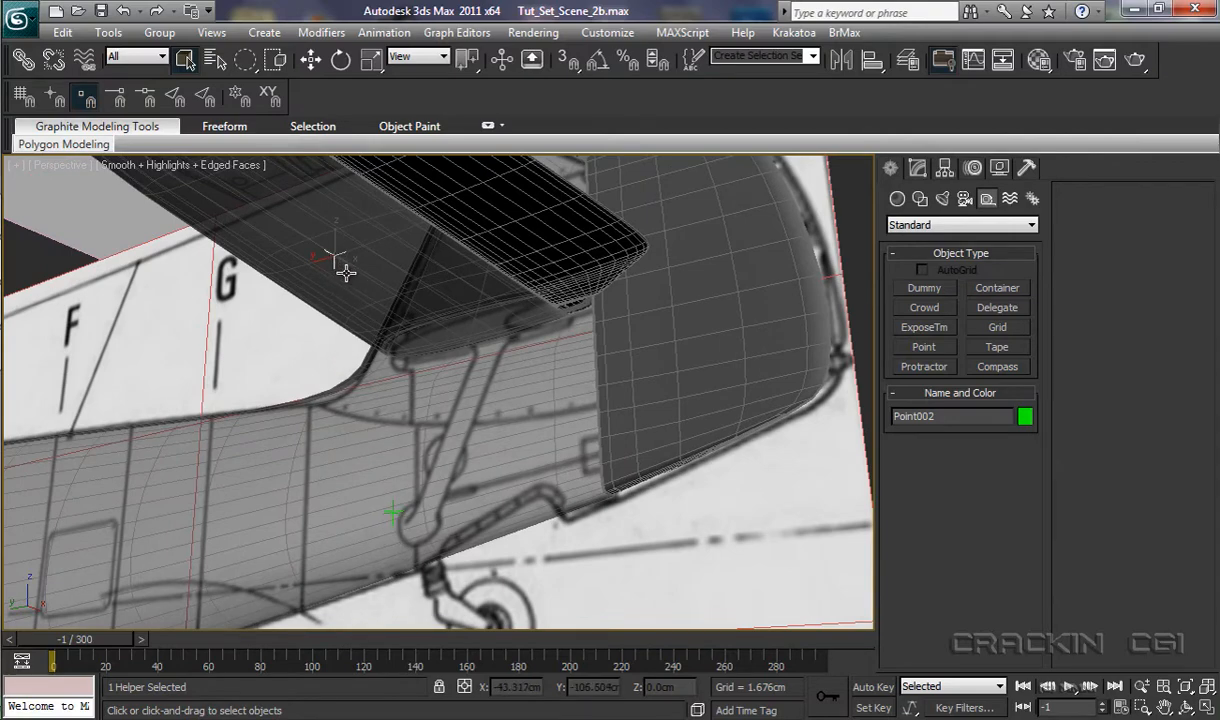
pyautogui.click(920, 199)
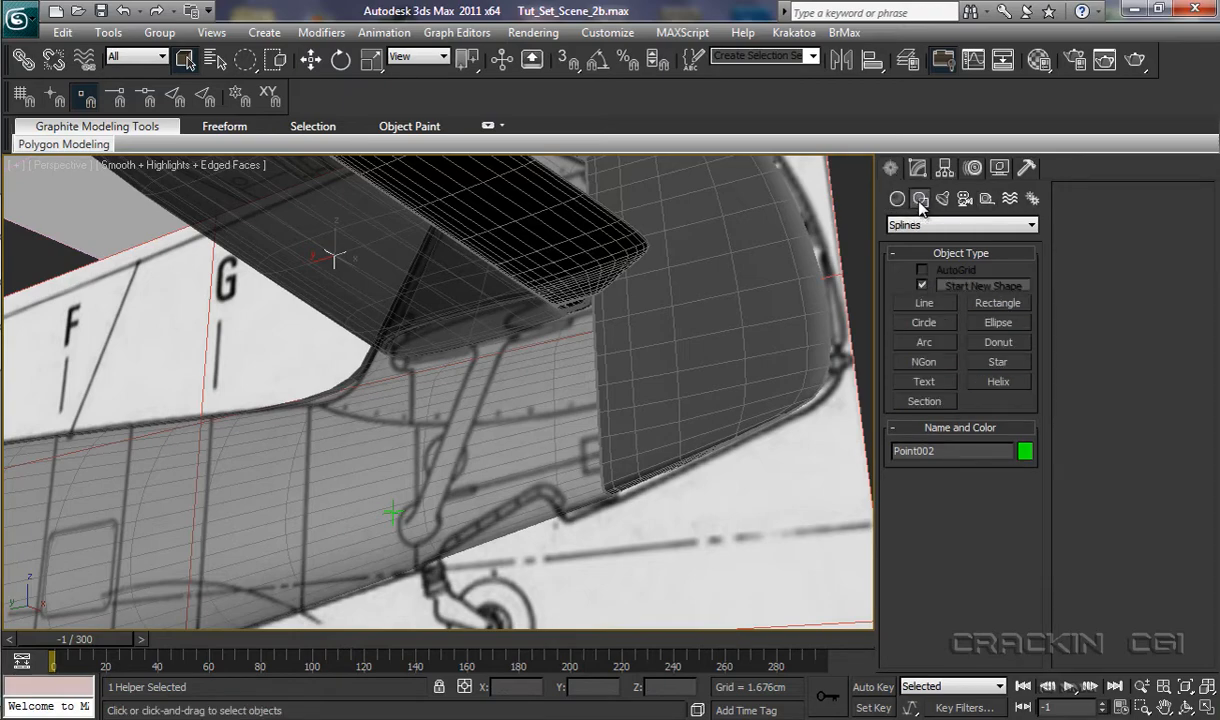
pyautogui.click(928, 304)
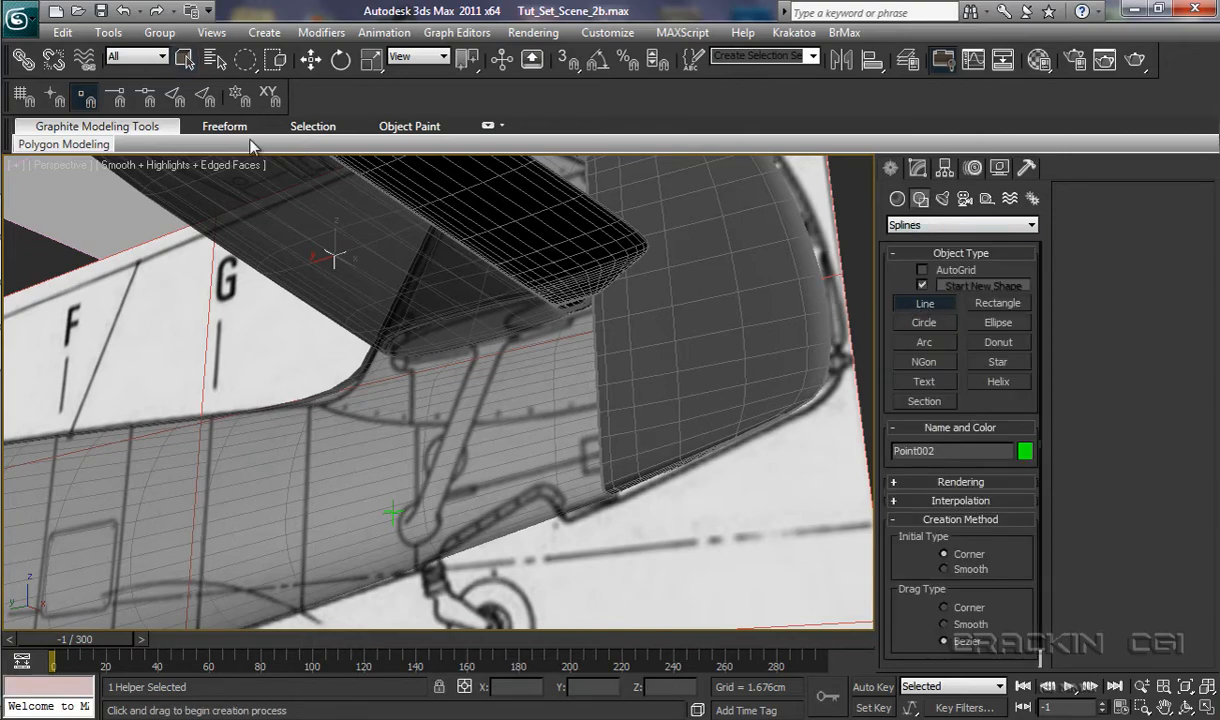
pyautogui.click(54, 100)
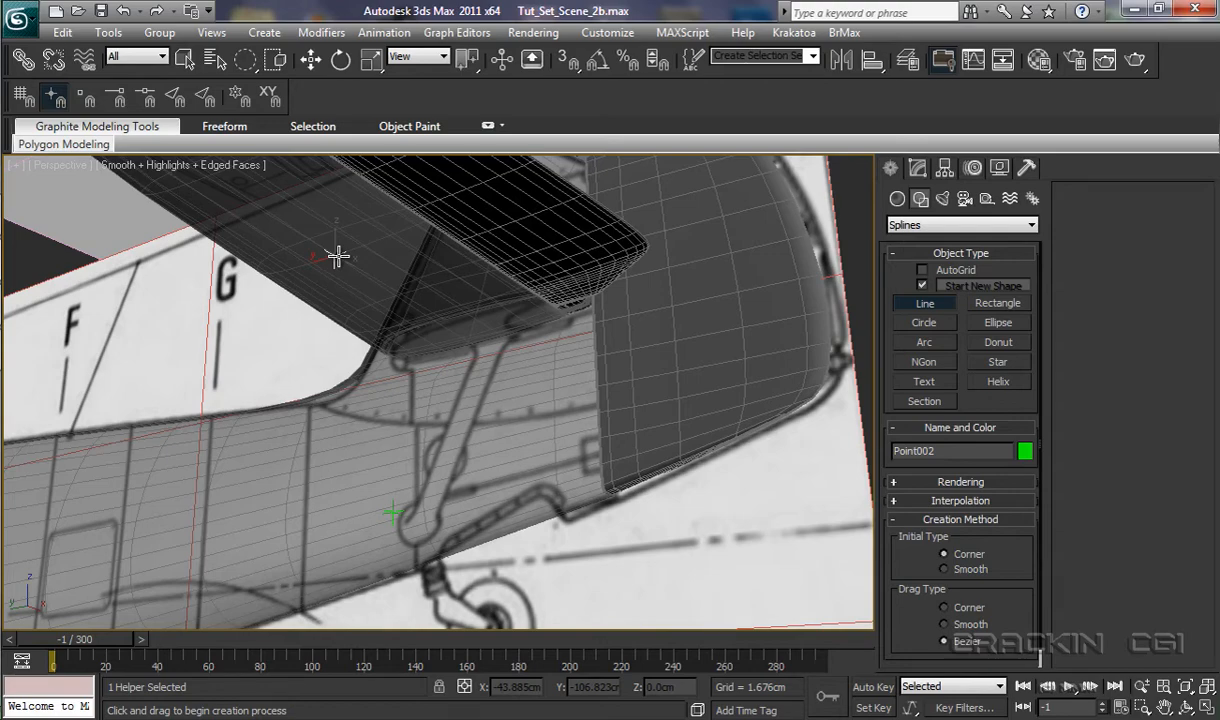
pyautogui.press('s')
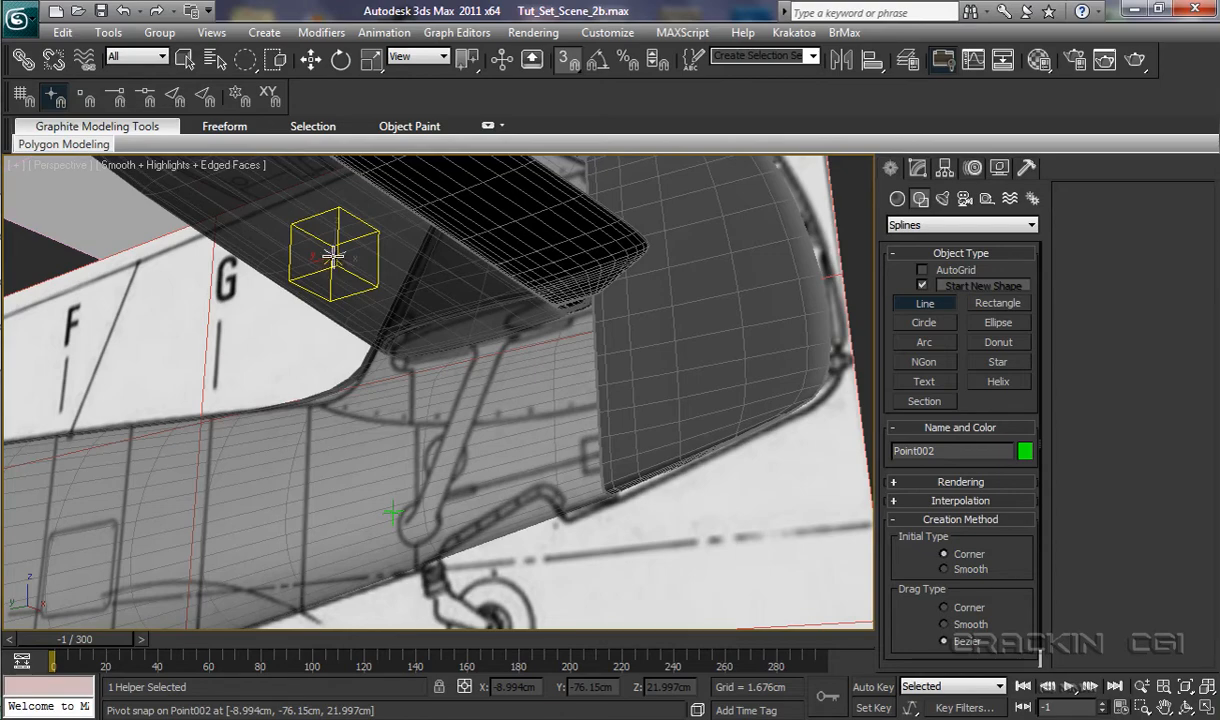
pyautogui.click(333, 256)
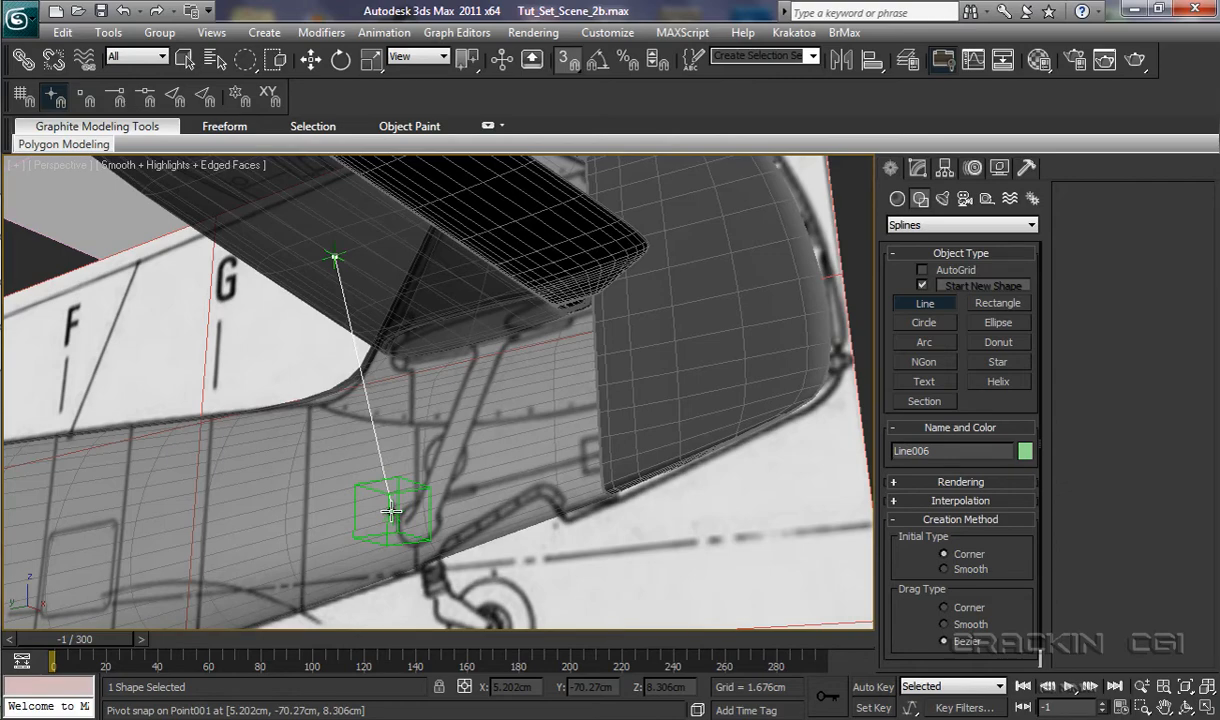
pyautogui.click(391, 511)
pyautogui.rightClick(392, 510)
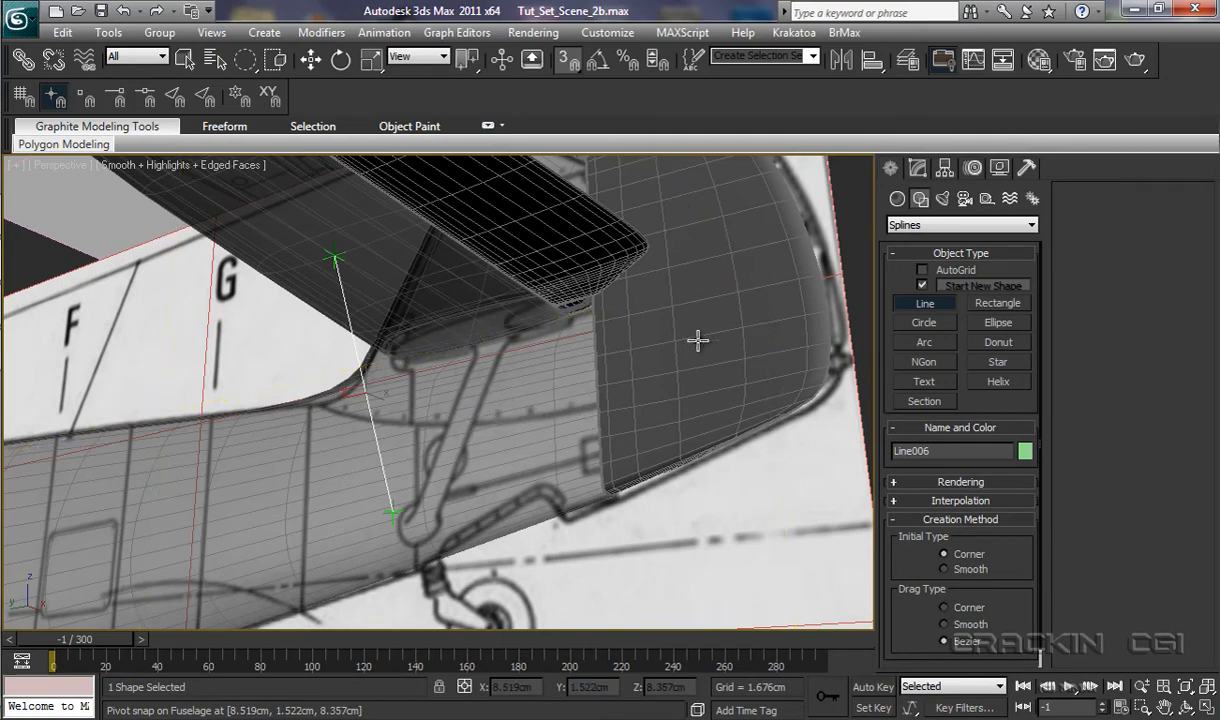
# Step: Freeze the Fuselage layer in the layer manager
pyautogui.click(908, 60)
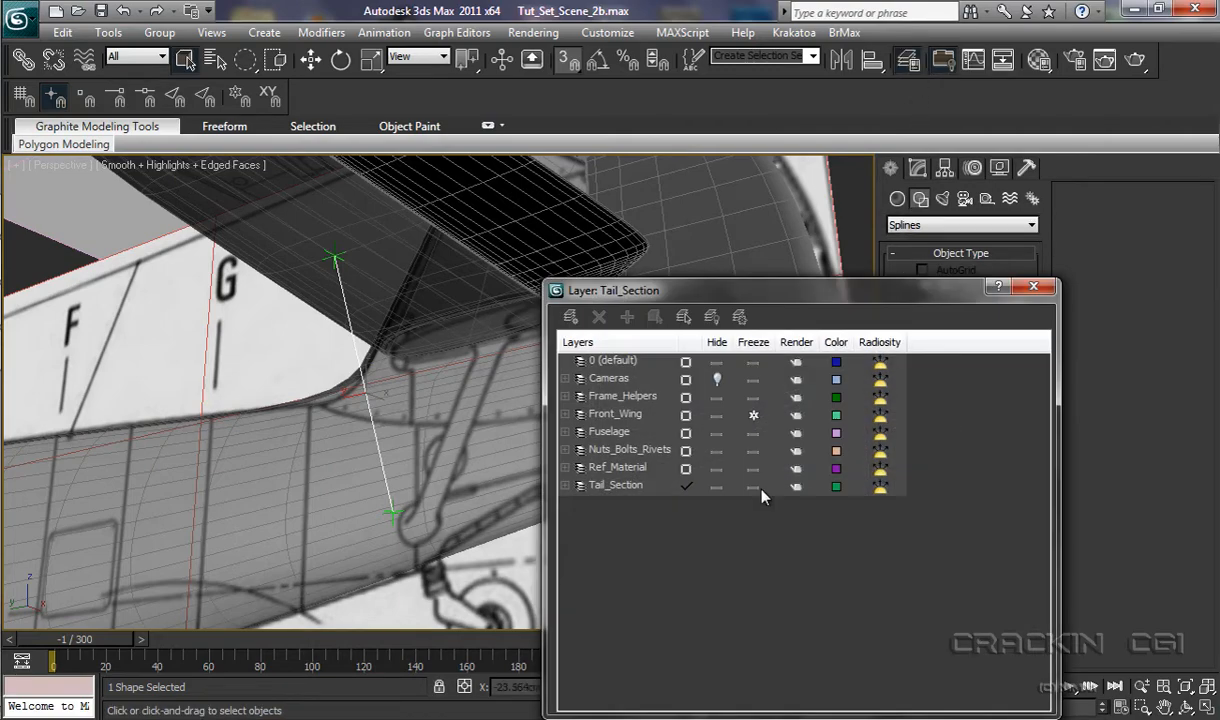
pyautogui.click(754, 434)
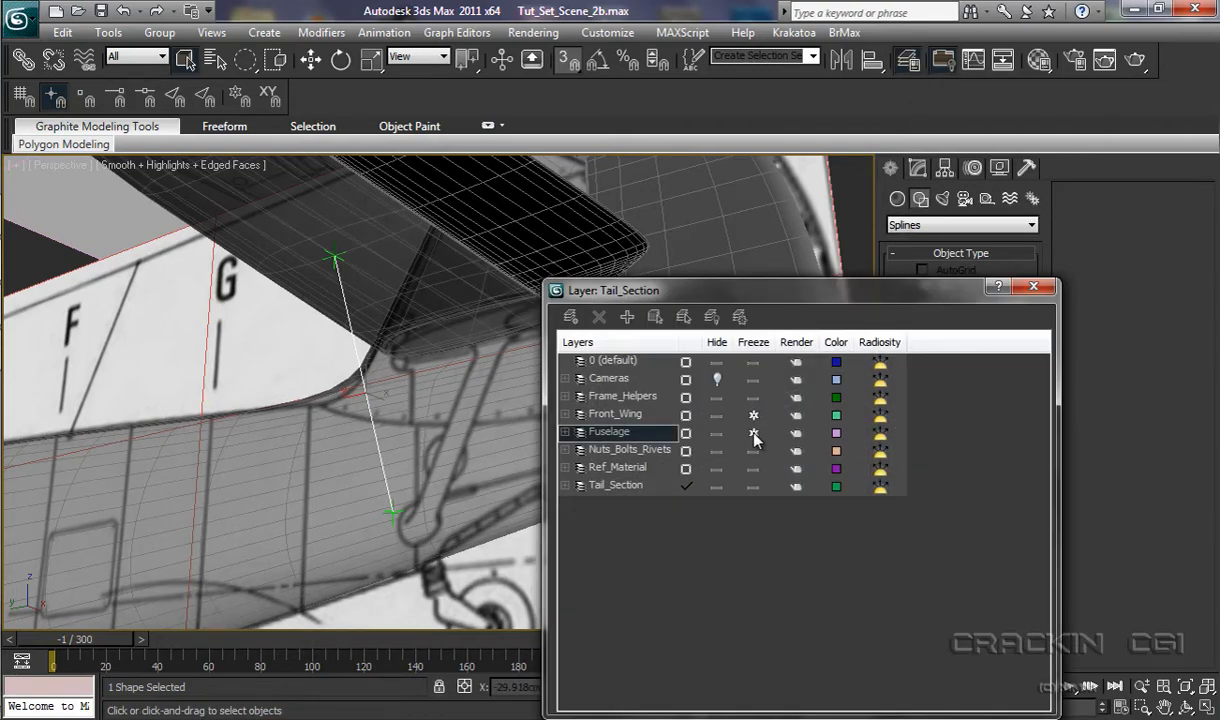
pyautogui.click(1034, 287)
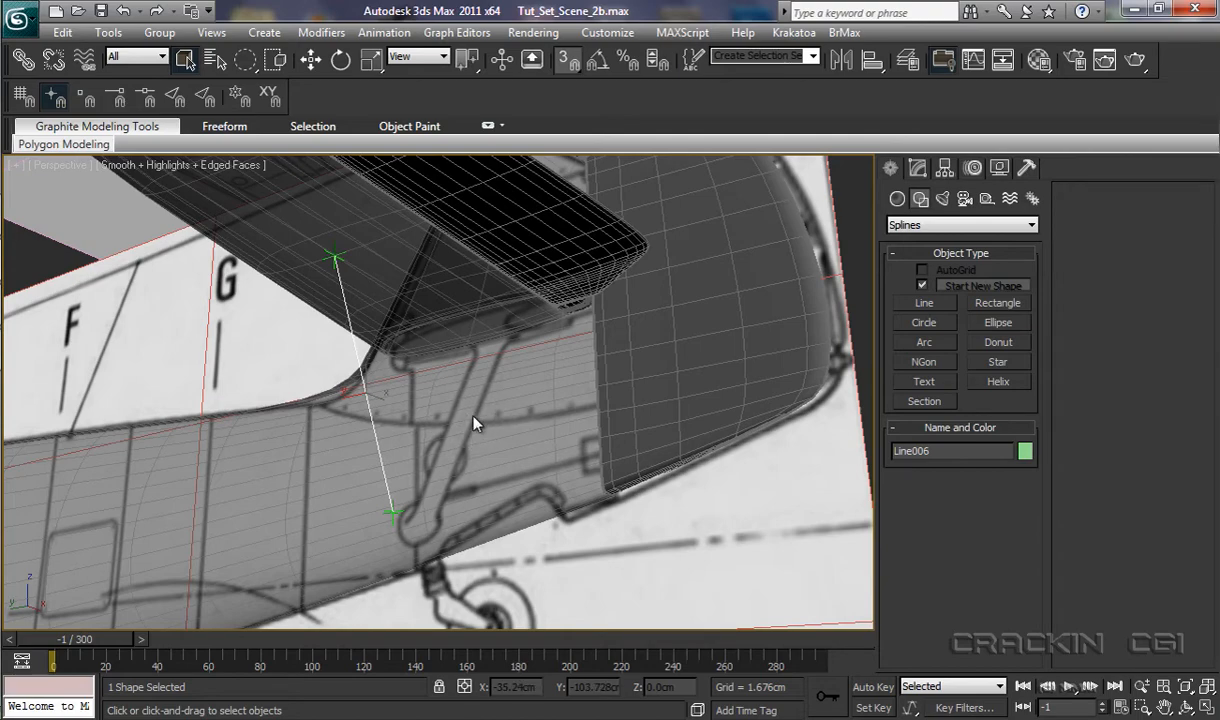
# Step: Convert the strut line to an editable spline
pyautogui.keyDown('alt'); pyautogui.moveTo(479, 422); pyautogui.dragTo(558, 455, button='middle'); pyautogui.keyUp('alt')
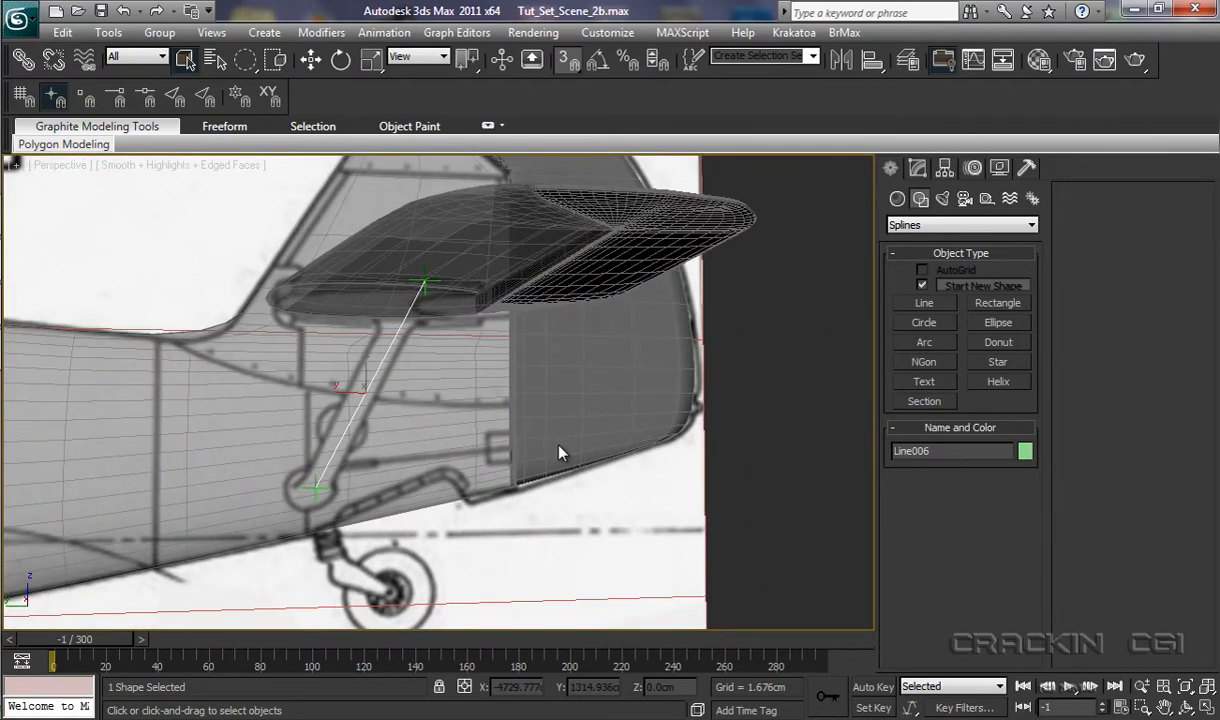
pyautogui.rightClick(380, 358)
pyautogui.moveTo(470, 531)
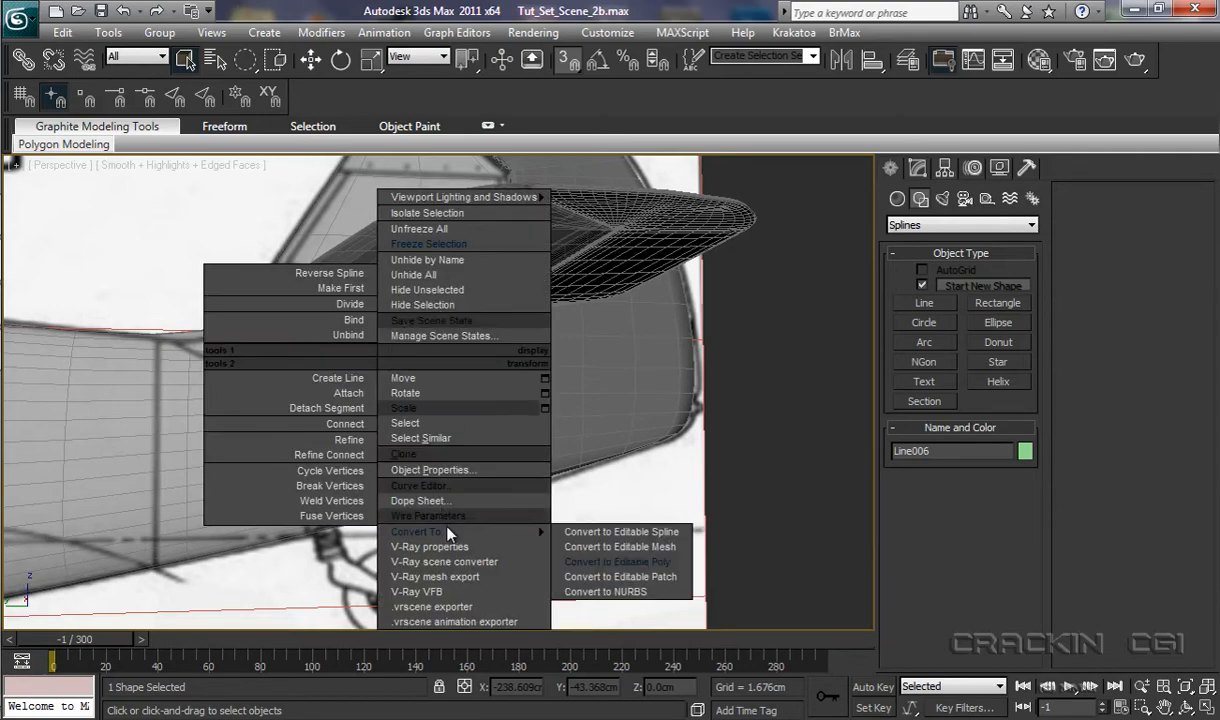
pyautogui.click(612, 532)
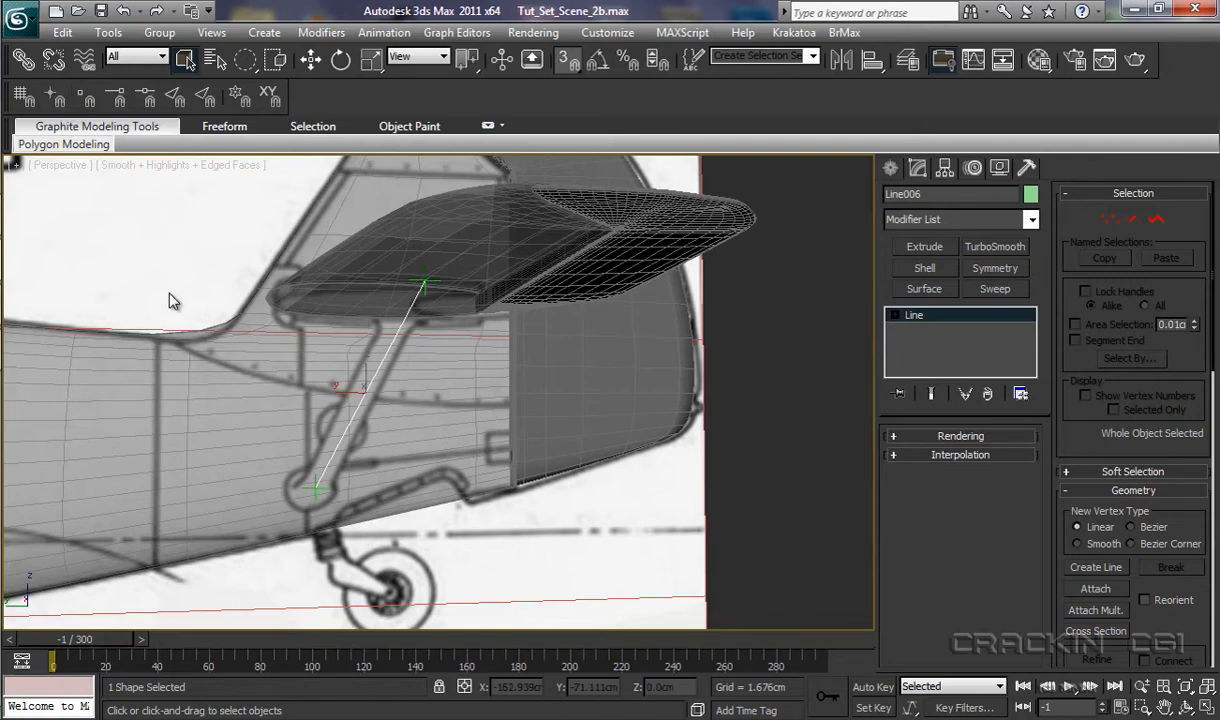
# Step: Refine the strut line with two extra vertices, one just below its upper end and one just above its lower end
pyautogui.click(895, 316)
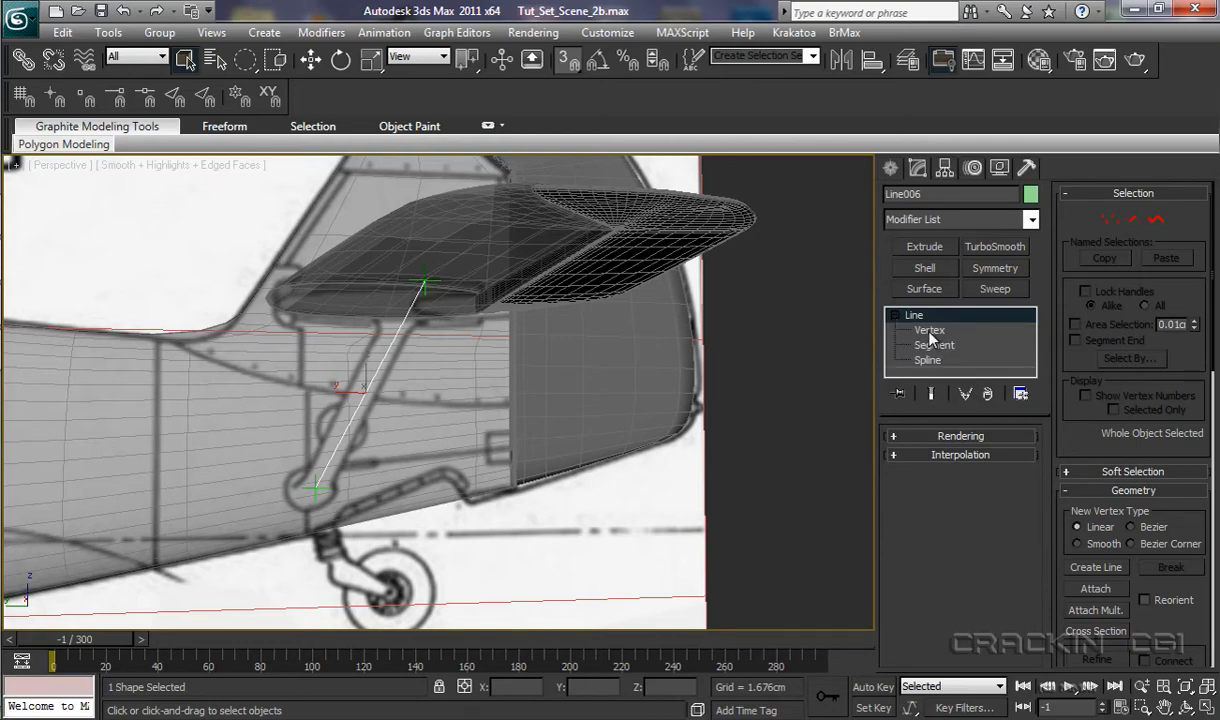
pyautogui.click(930, 332)
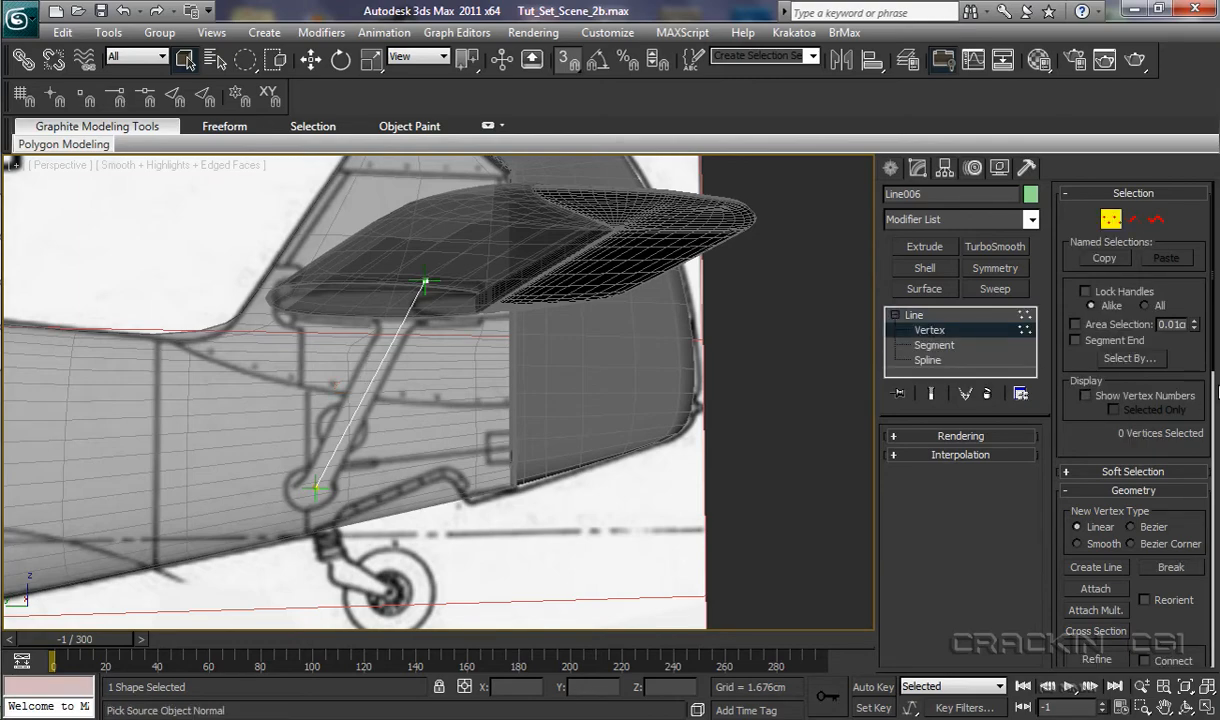
pyautogui.scroll(-2, 1214, 385)
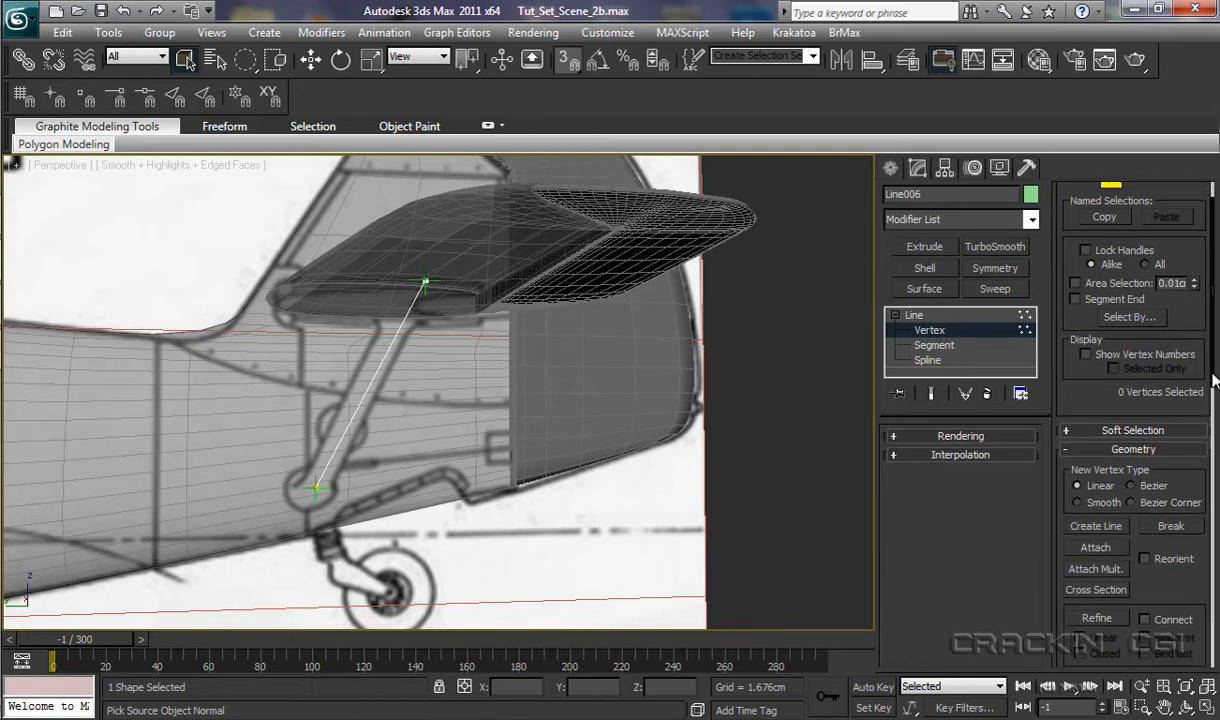
pyautogui.scroll(-5, 1214, 380)
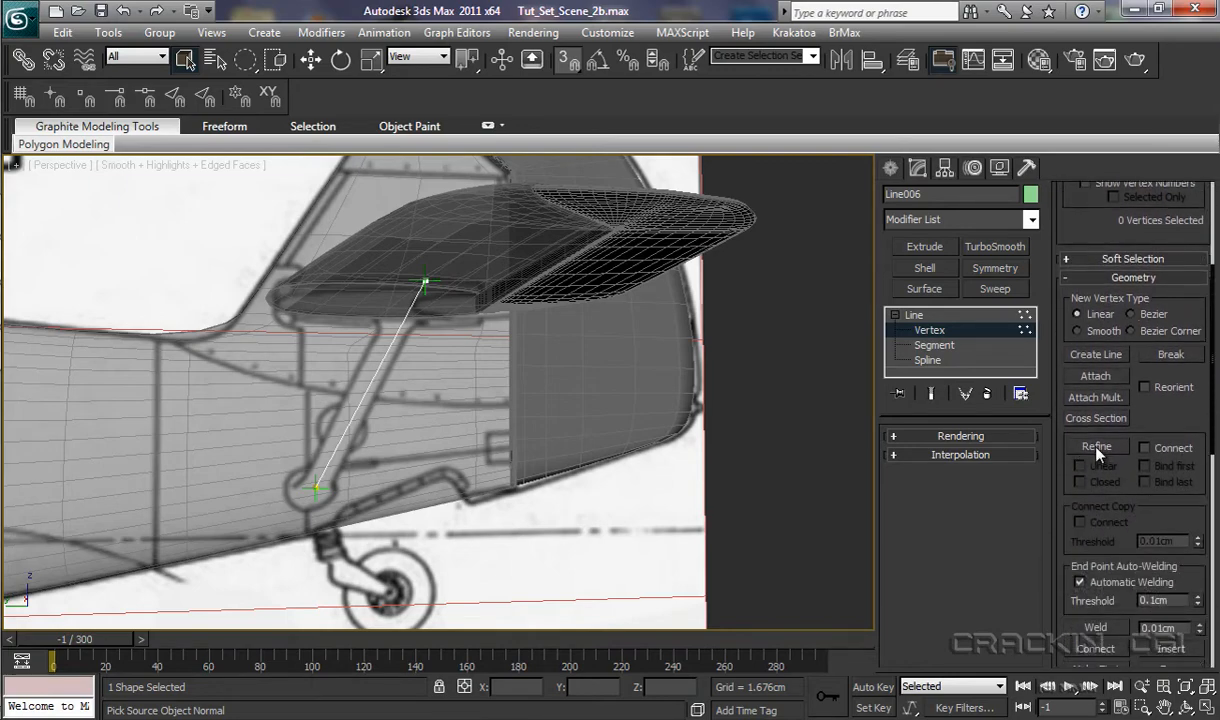
pyautogui.click(1097, 447)
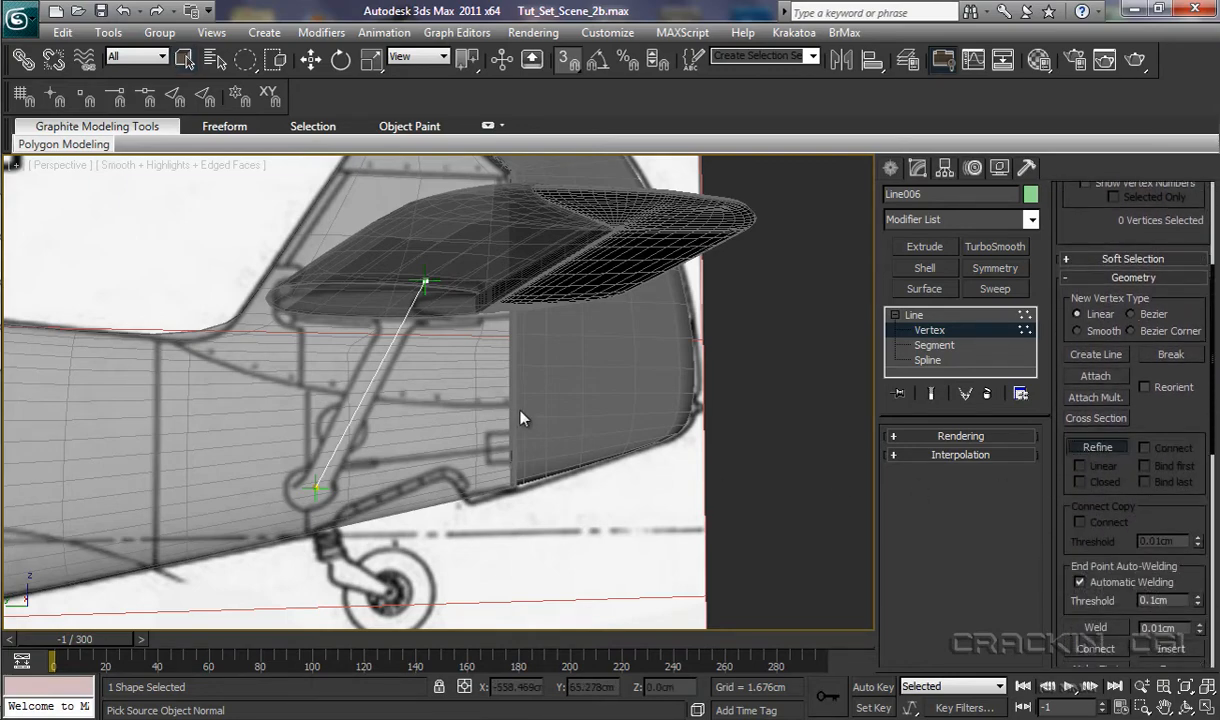
pyautogui.click(418, 297)
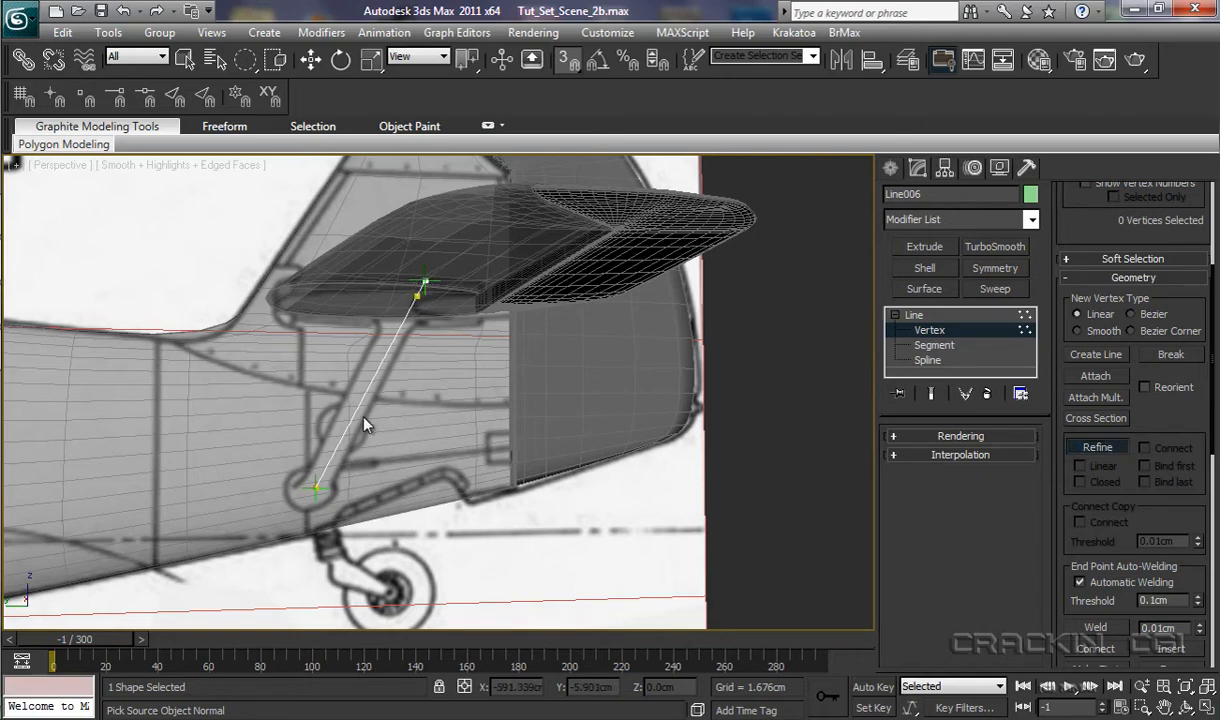
pyautogui.click(323, 473)
pyautogui.rightClick(370, 480)
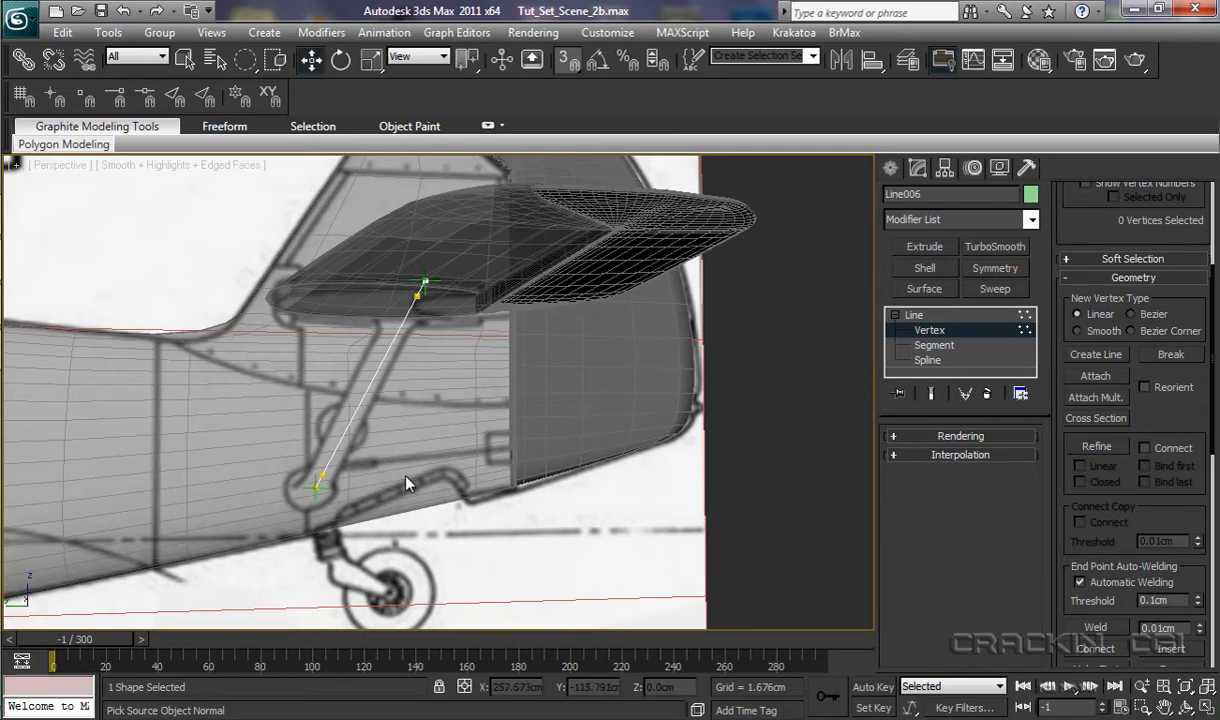
# Step: With snapping off, move the upper inserted vertex about -0.9 cm along X and lower the other inserted vertex to about 8.45 cm in Z
pyautogui.keyDown('alt'); pyautogui.moveTo(436, 471); pyautogui.dragTo(283, 485, button='middle'); pyautogui.keyUp('alt')
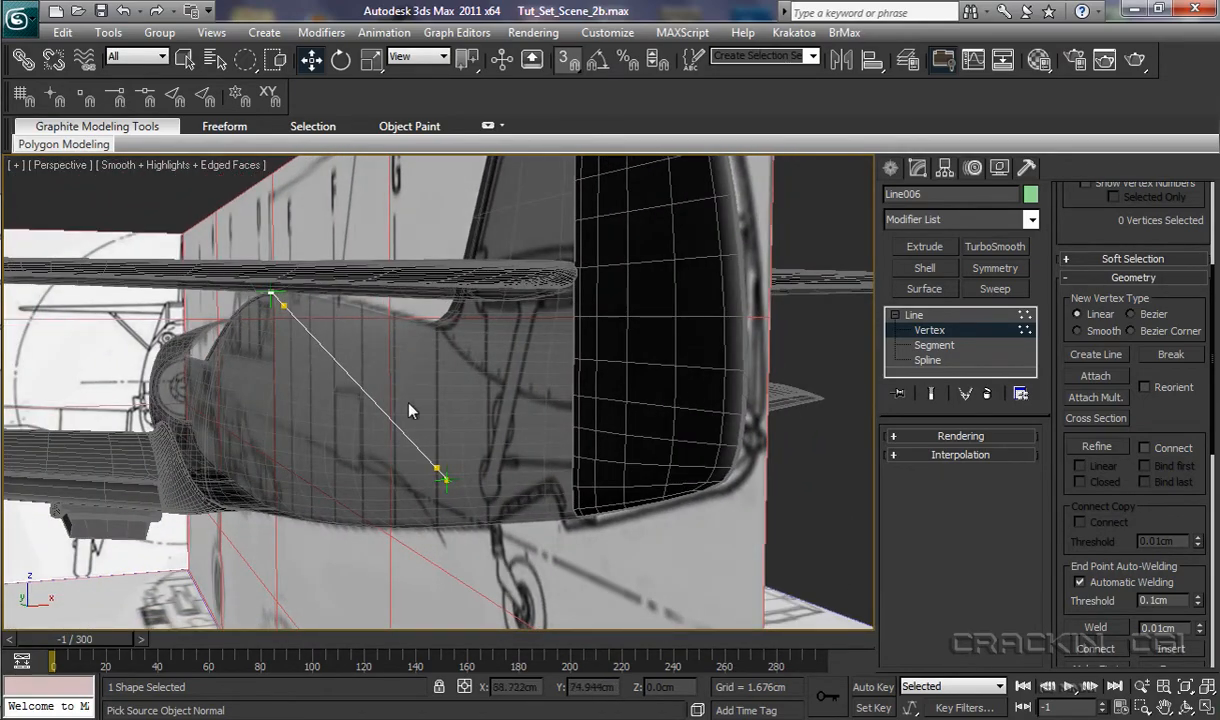
pyautogui.click(283, 308)
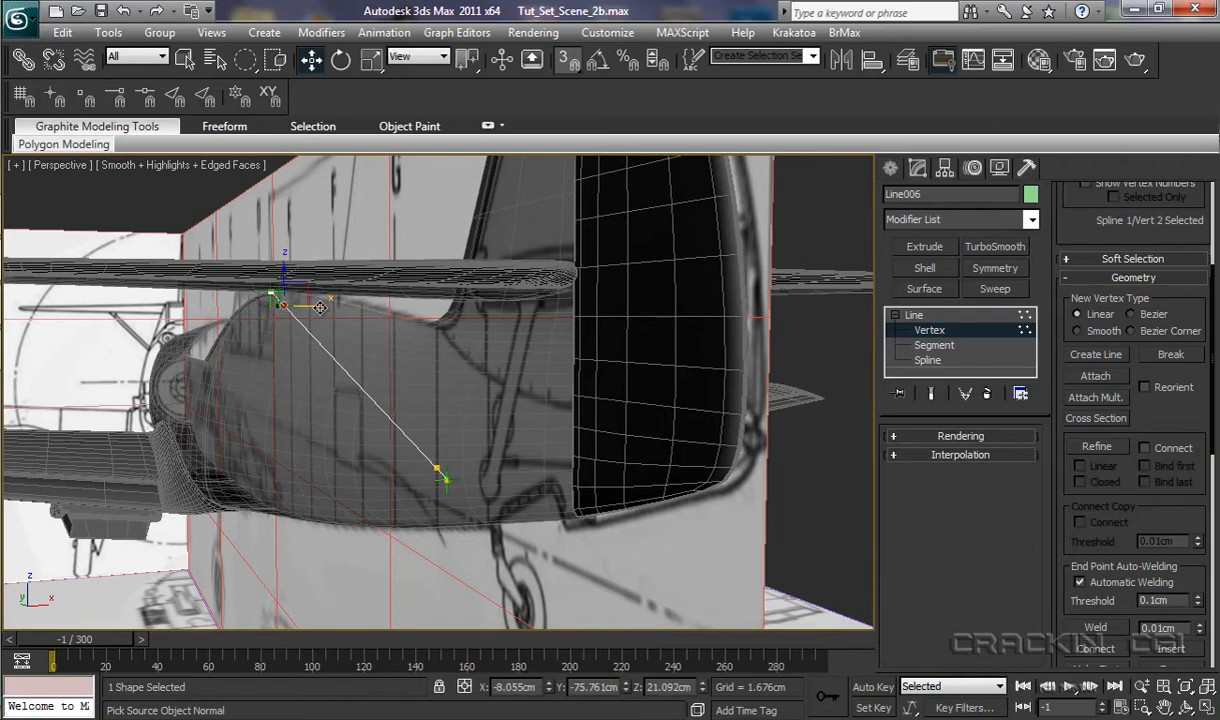
pyautogui.moveTo(321, 307); pyautogui.dragTo(314, 308)
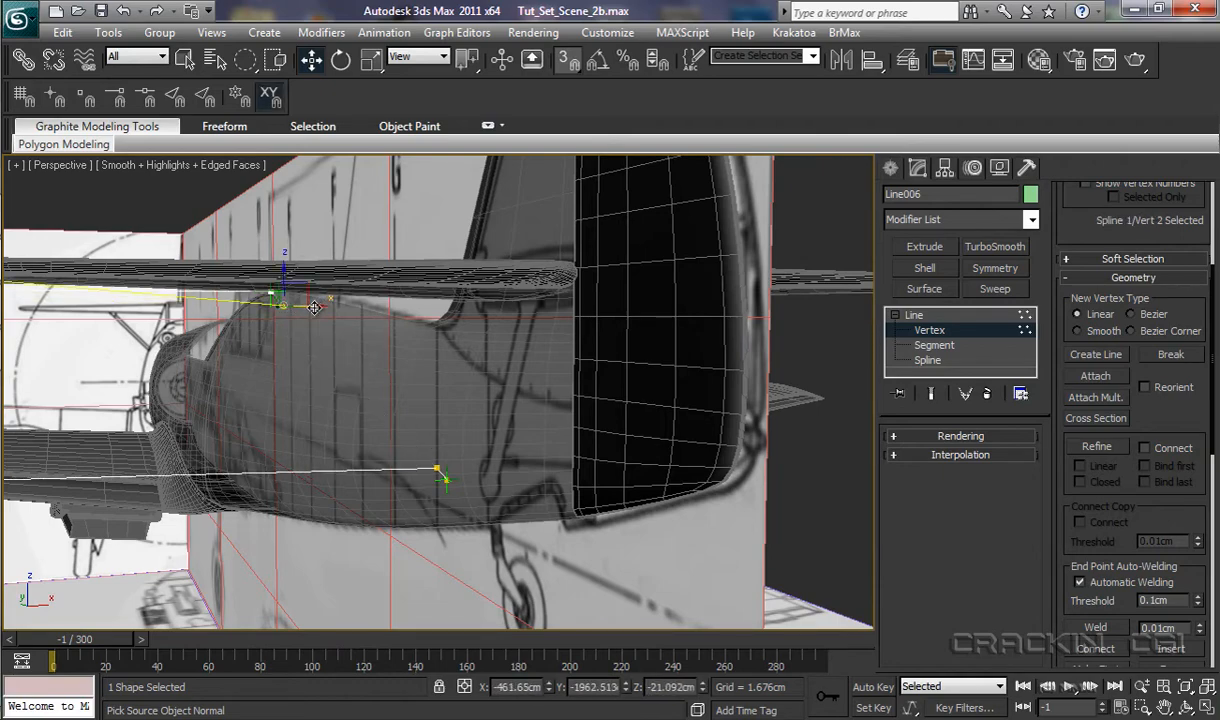
pyautogui.rightClick(314, 308)
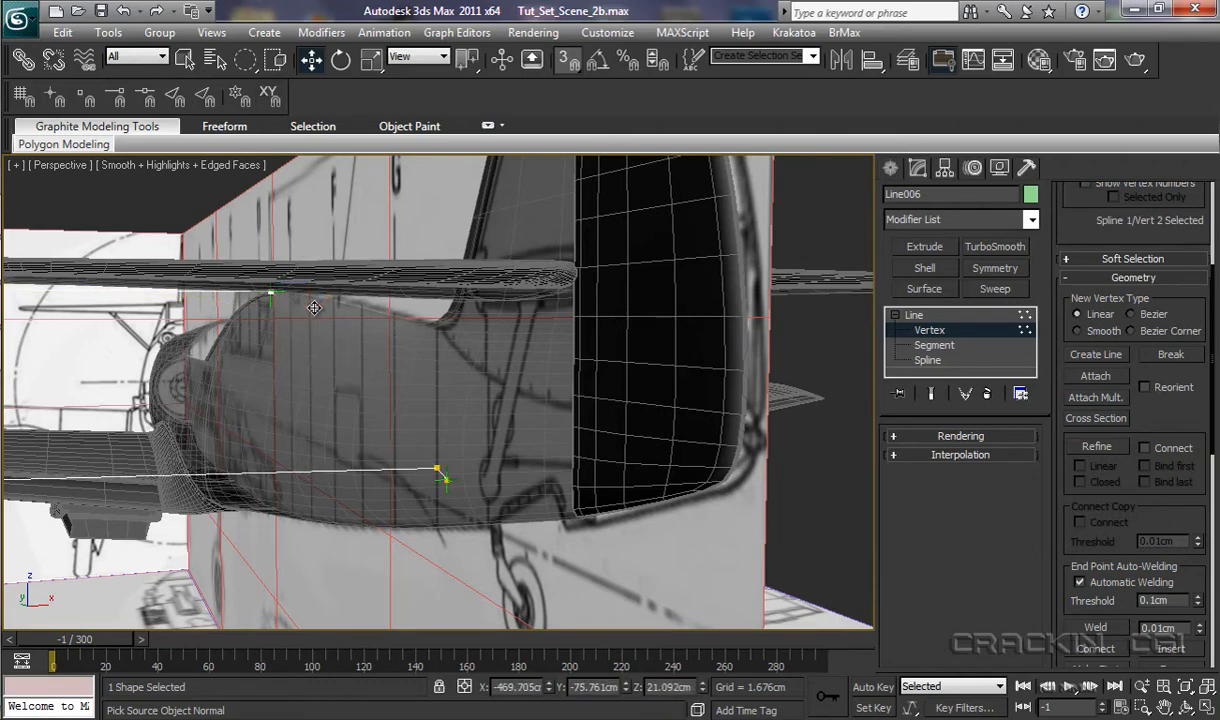
pyautogui.press('s')
pyautogui.click(123, 11)
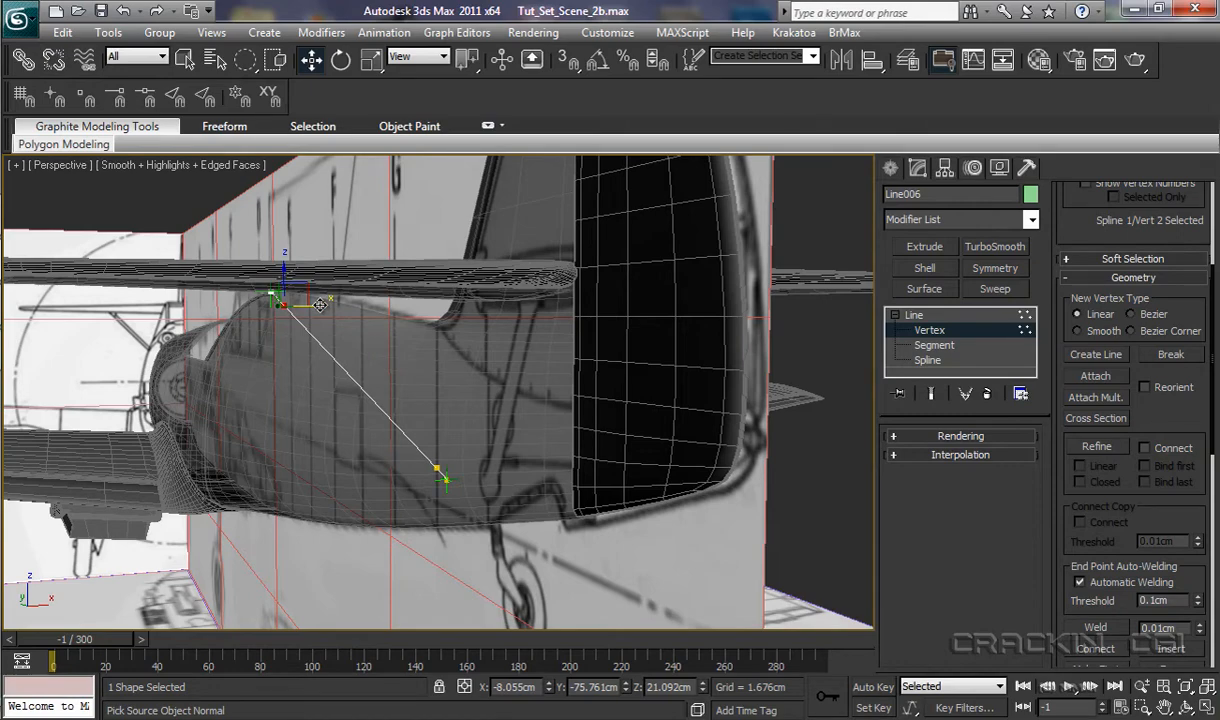
pyautogui.moveTo(320, 304); pyautogui.dragTo(306, 306)
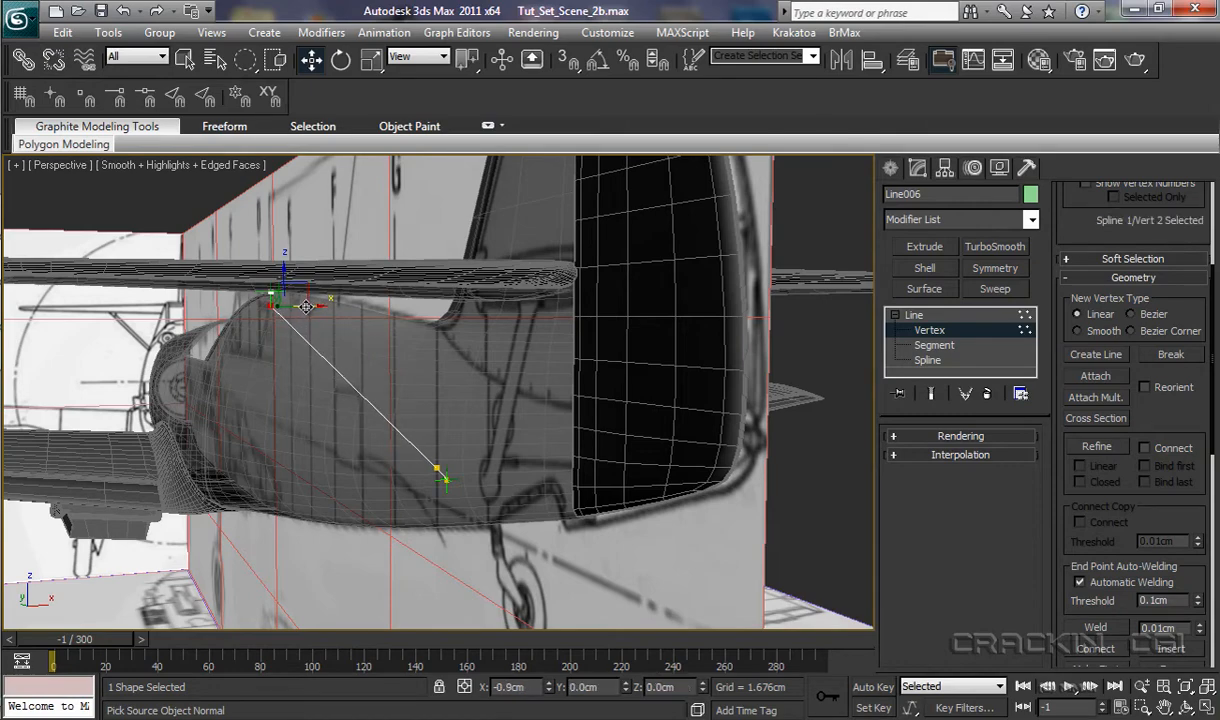
pyautogui.click(436, 467)
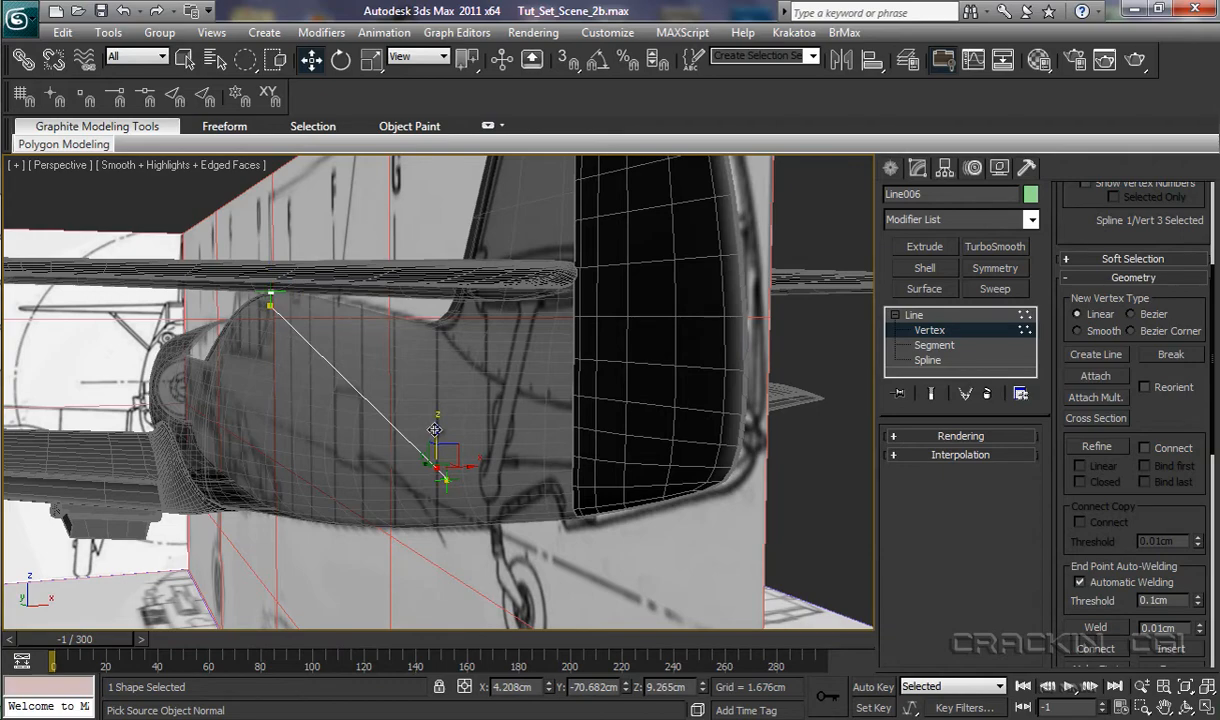
pyautogui.moveTo(436, 430); pyautogui.dragTo(433, 442)
# Step: Shift the strut line's upper inserted vertex along Y to about -76.1 cm
pyautogui.keyDown('alt'); pyautogui.moveTo(534, 510); pyautogui.dragTo(655, 517, button='middle'); pyautogui.keyUp('alt')
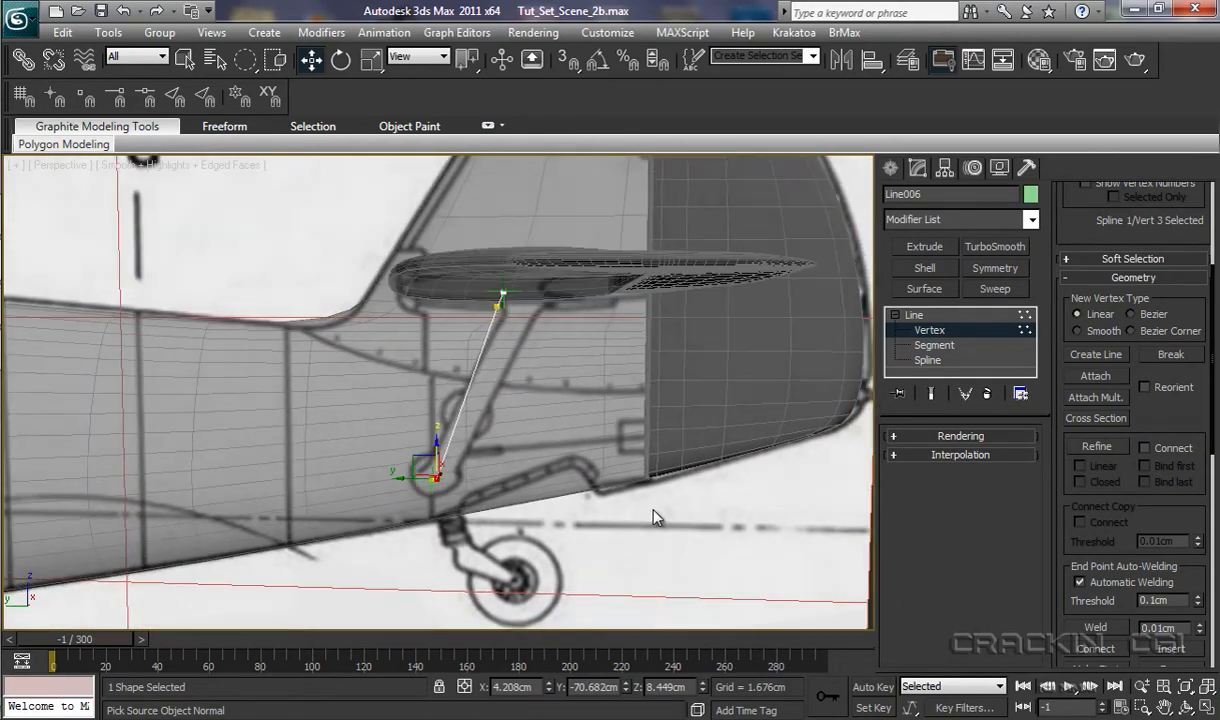
pyautogui.click(501, 296)
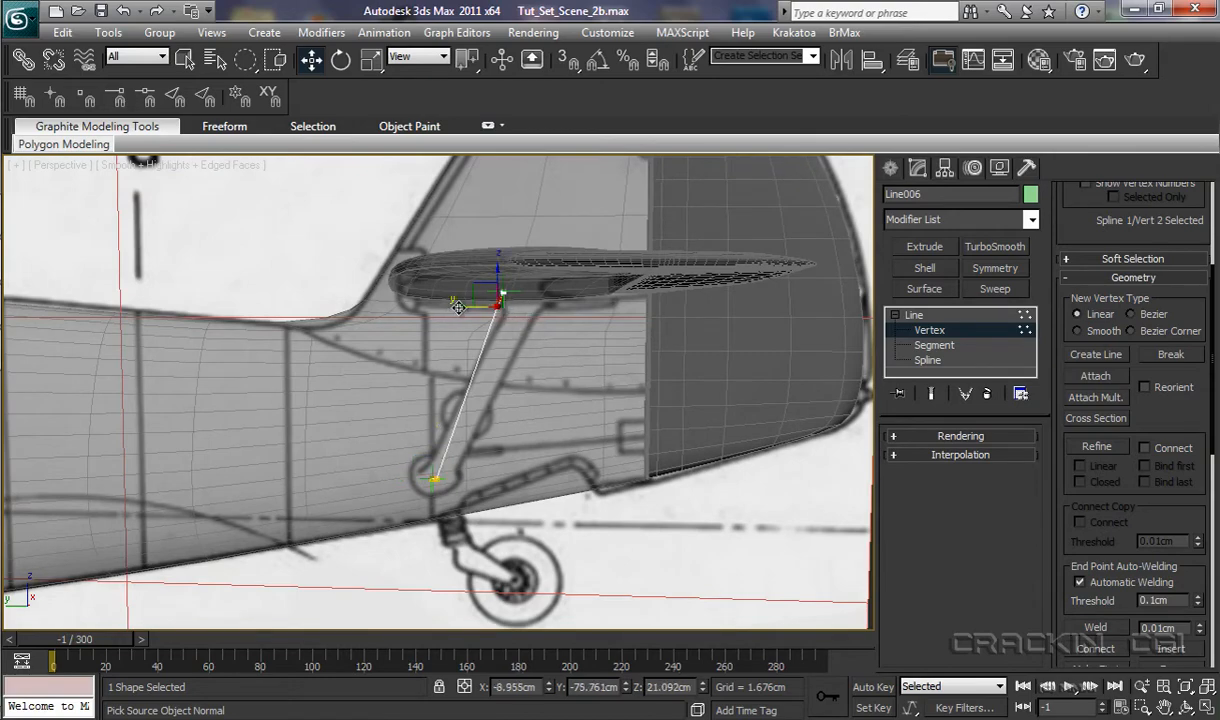
pyautogui.moveTo(458, 307)
pyautogui.mouseDown()
pyautogui.moveTo(446, 308)
pyautogui.moveTo(466, 310)
pyautogui.mouseUp()
pyautogui.keyDown('alt'); pyautogui.moveTo(518, 442); pyautogui.dragTo(527, 473, button='middle'); pyautogui.keyUp('alt')
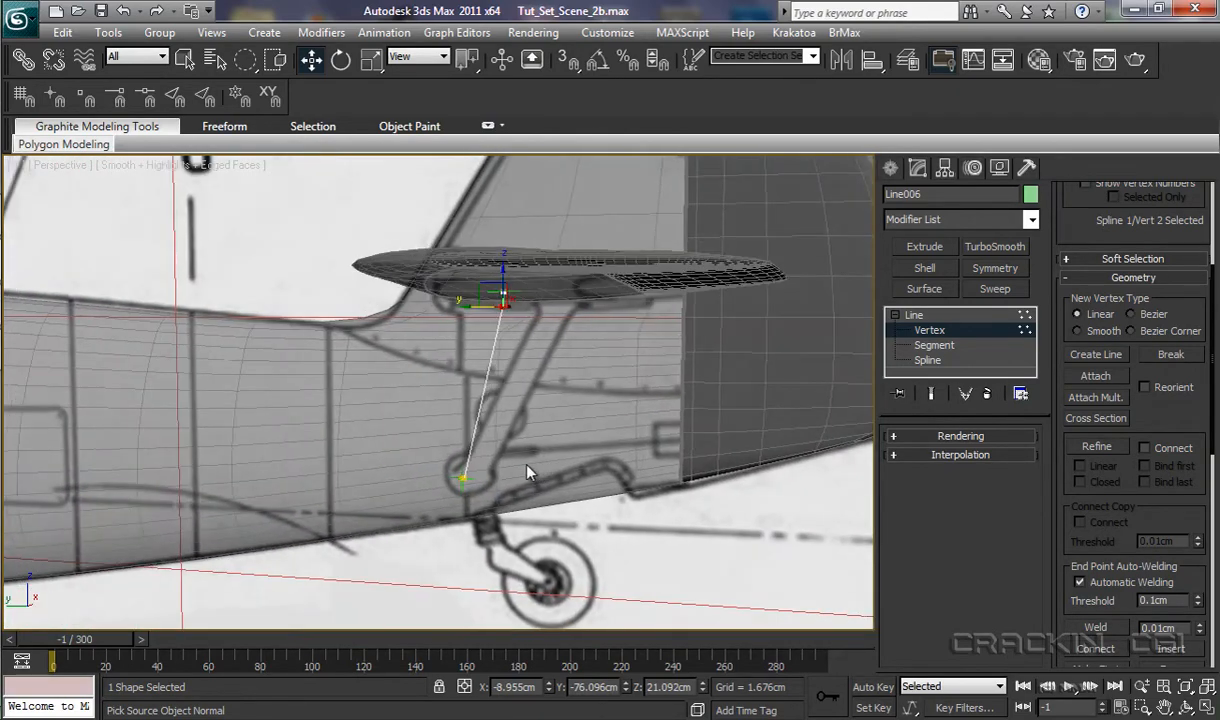
# Step: Apply a Sweep to the strut line with the built-in Cylinder section and a radius of 1.134 cm
pyautogui.click(914, 315)
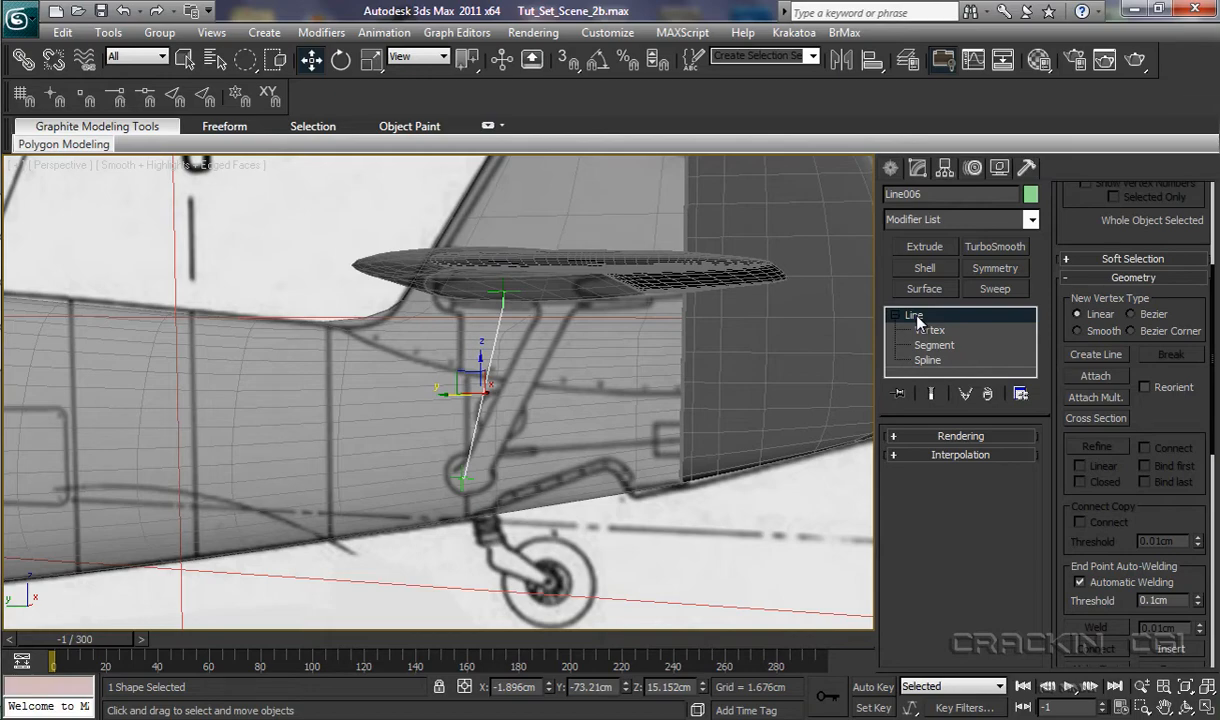
pyautogui.click(1003, 289)
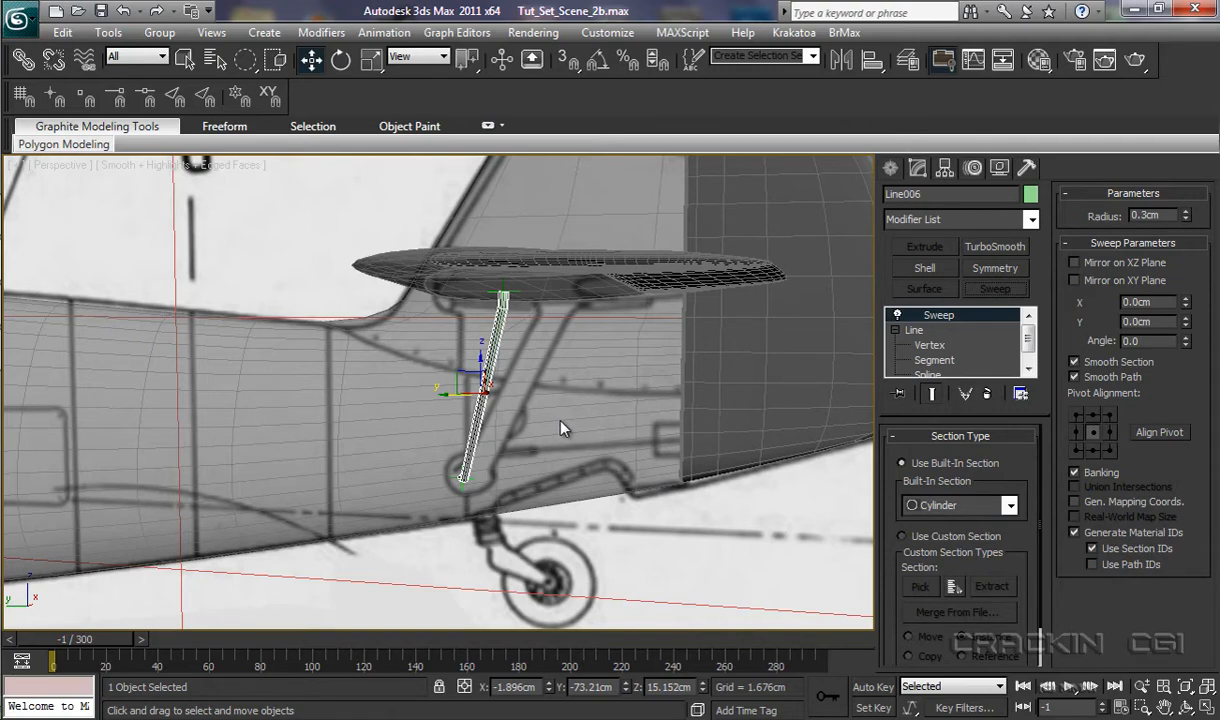
pyautogui.press('l')
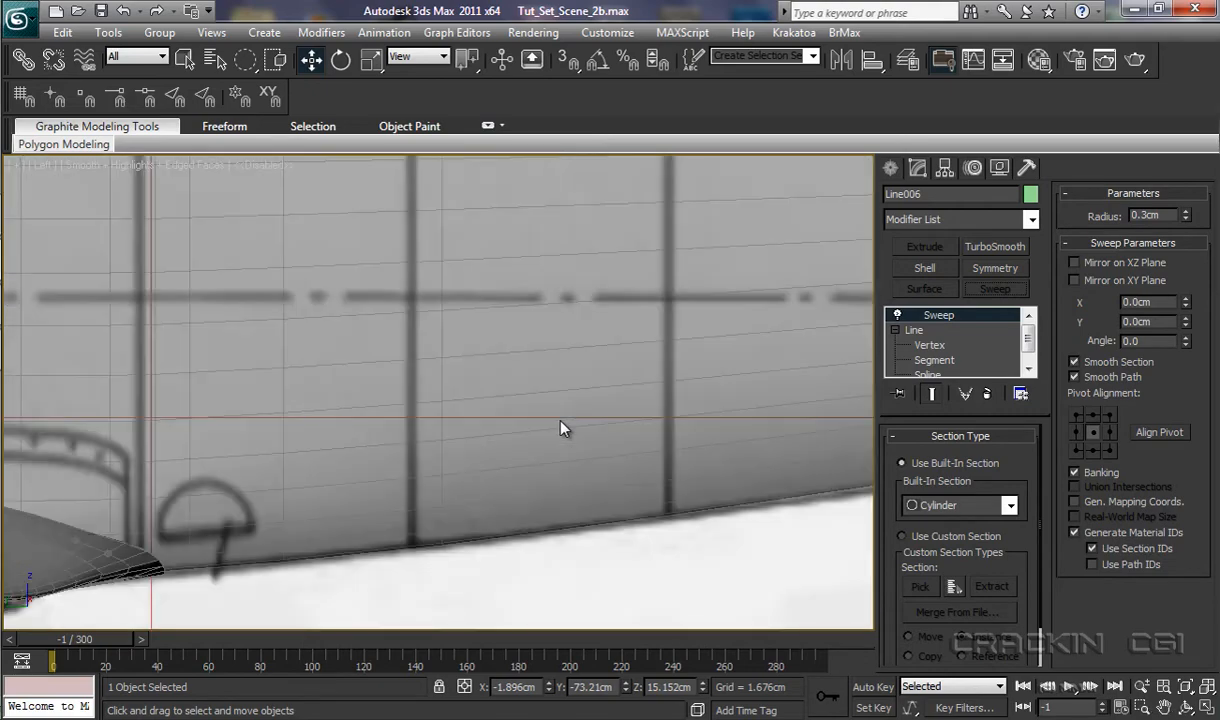
pyautogui.press('z')
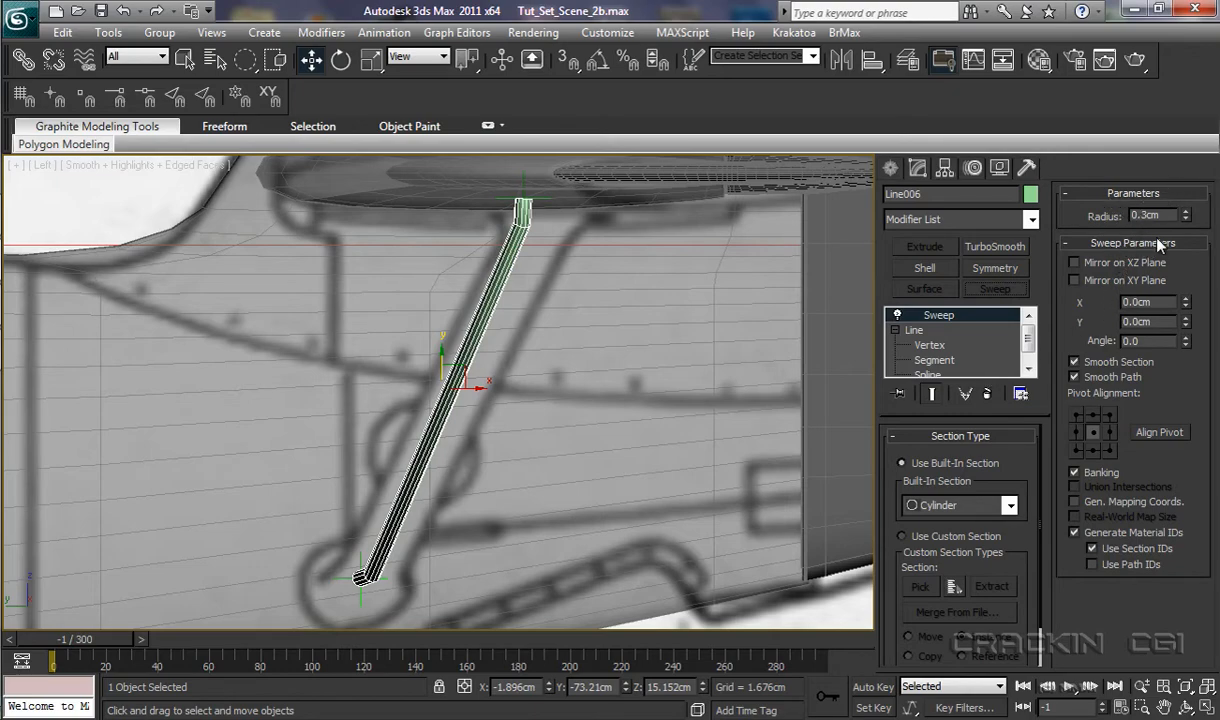
pyautogui.moveTo(1185, 221); pyautogui.dragTo(1157, 22)
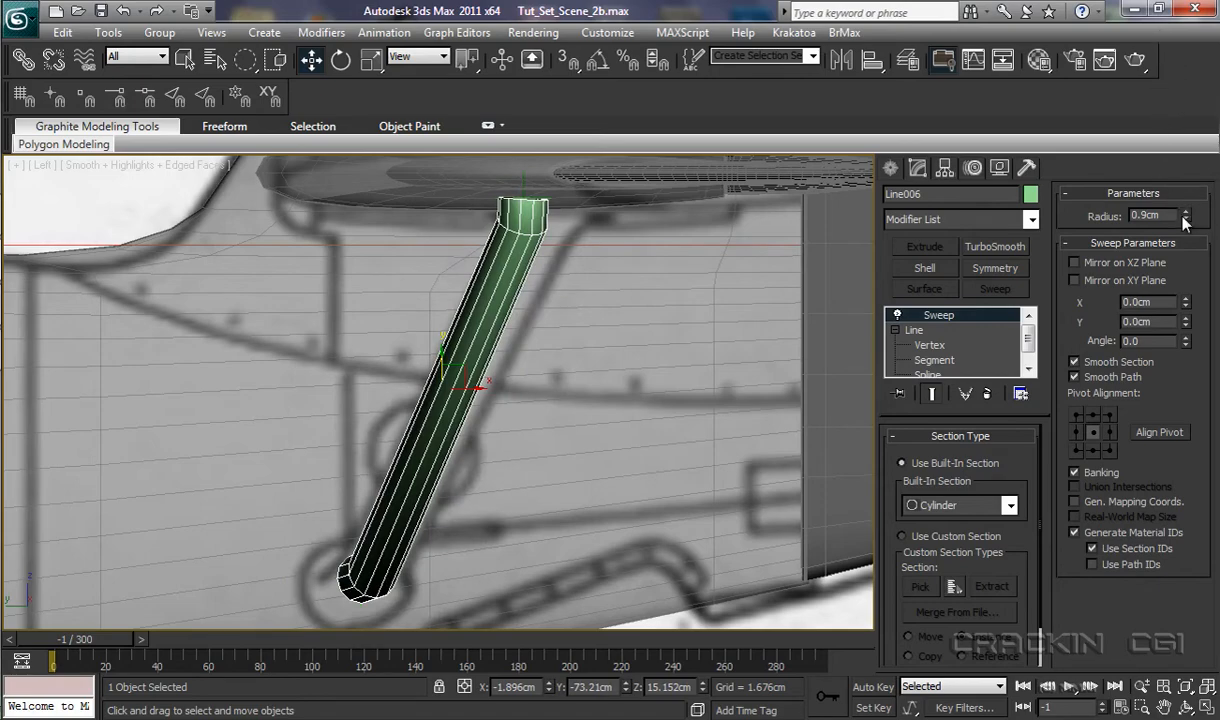
pyautogui.moveTo(1185, 220); pyautogui.dragTo(1188, 192)
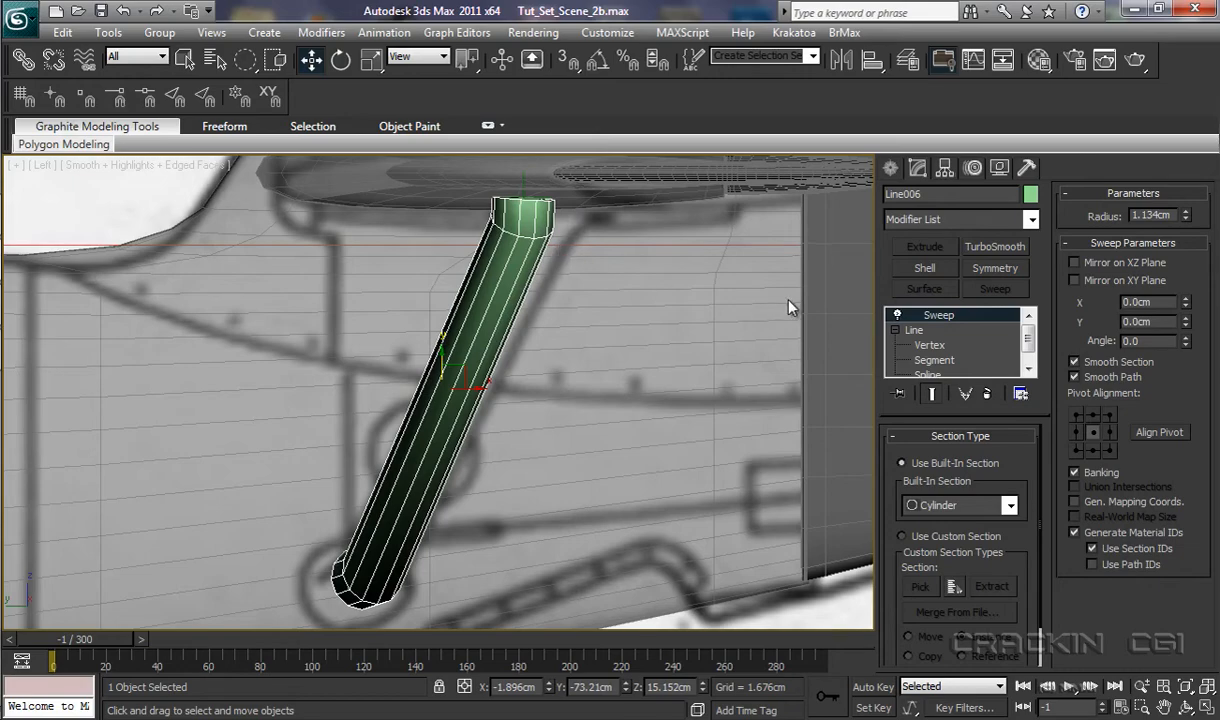
# Step: In the left view, move the strut line's two upper vertices about 0.7 cm along X to match the reference strut
pyautogui.click(912, 330)
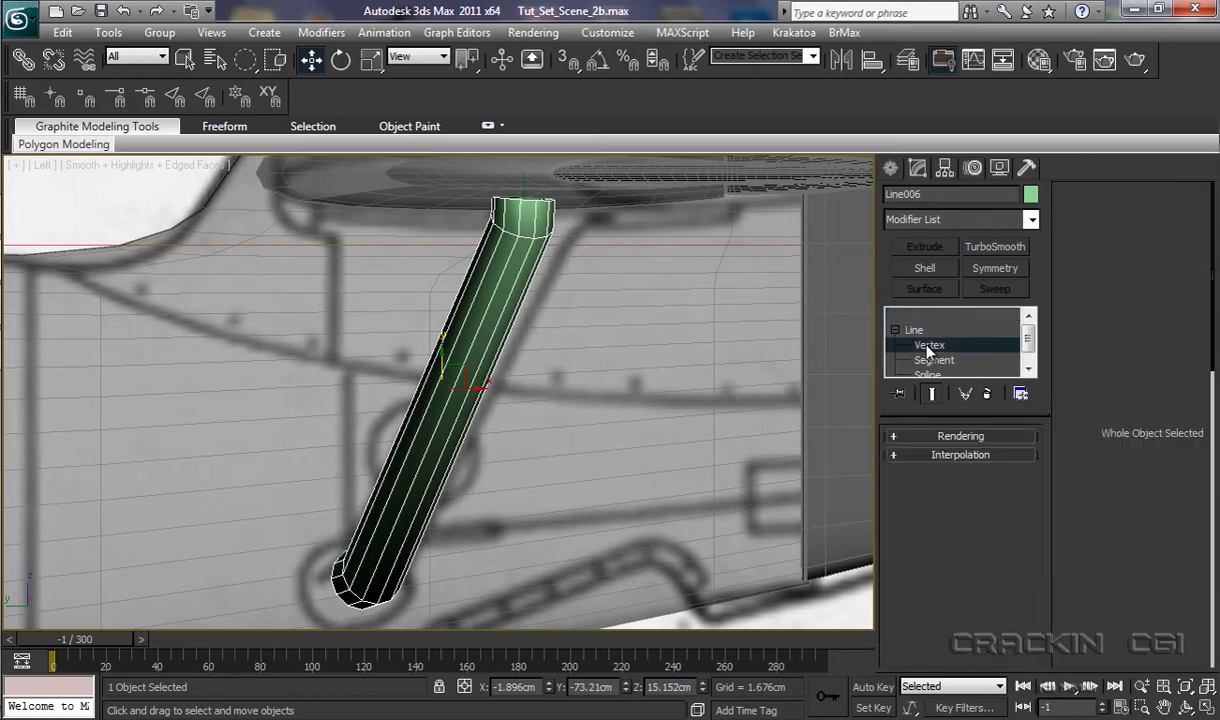
pyautogui.click(929, 345)
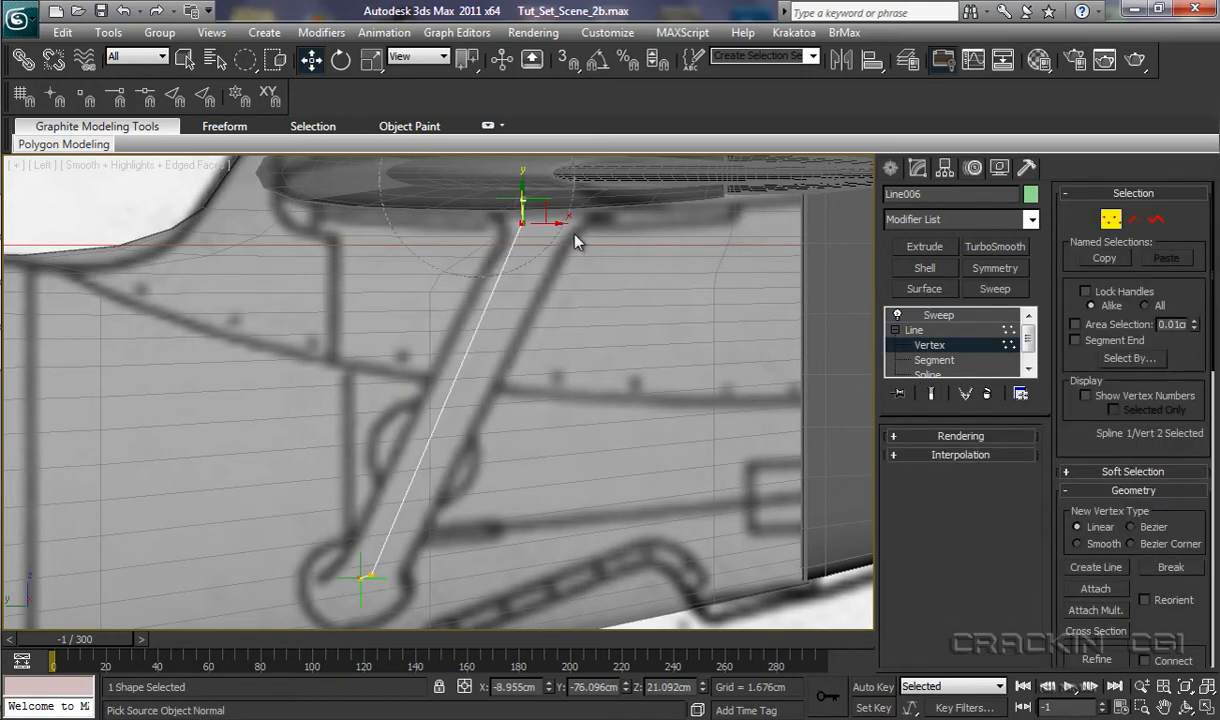
pyautogui.moveTo(571, 231)
pyautogui.mouseDown()
pyautogui.moveTo(584, 233)
pyautogui.moveTo(566, 224)
pyautogui.moveTo(579, 224)
pyautogui.mouseUp()
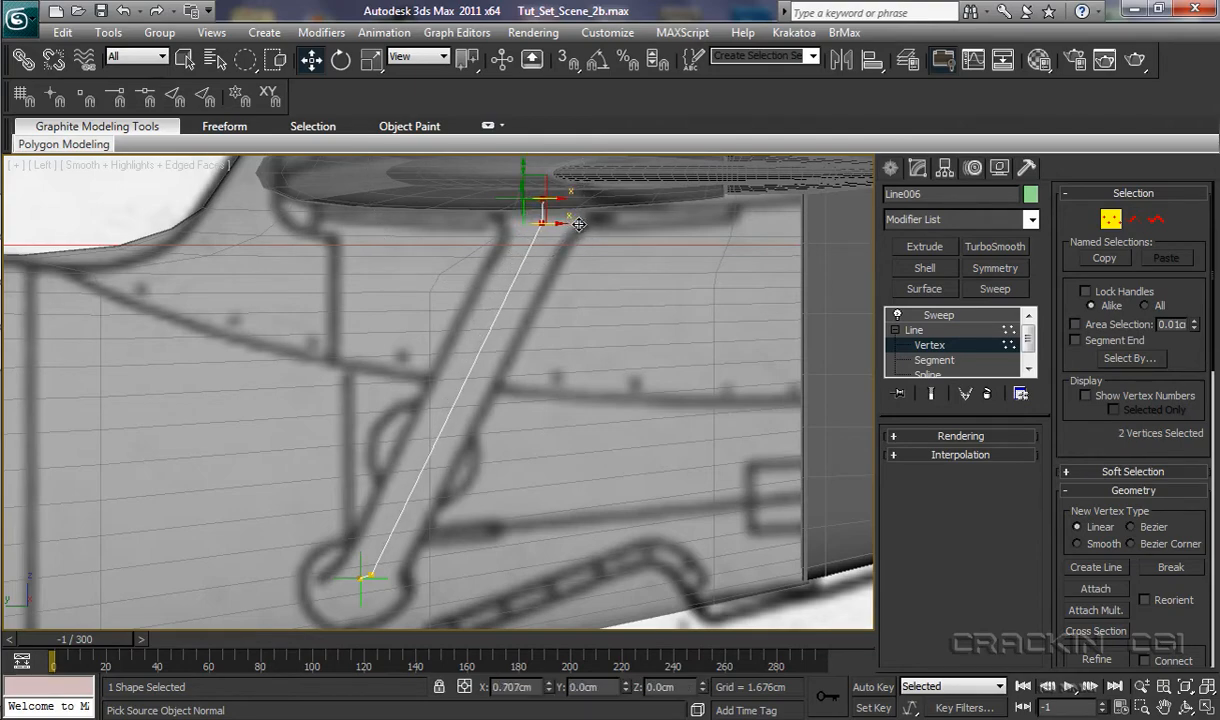
pyautogui.click(945, 316)
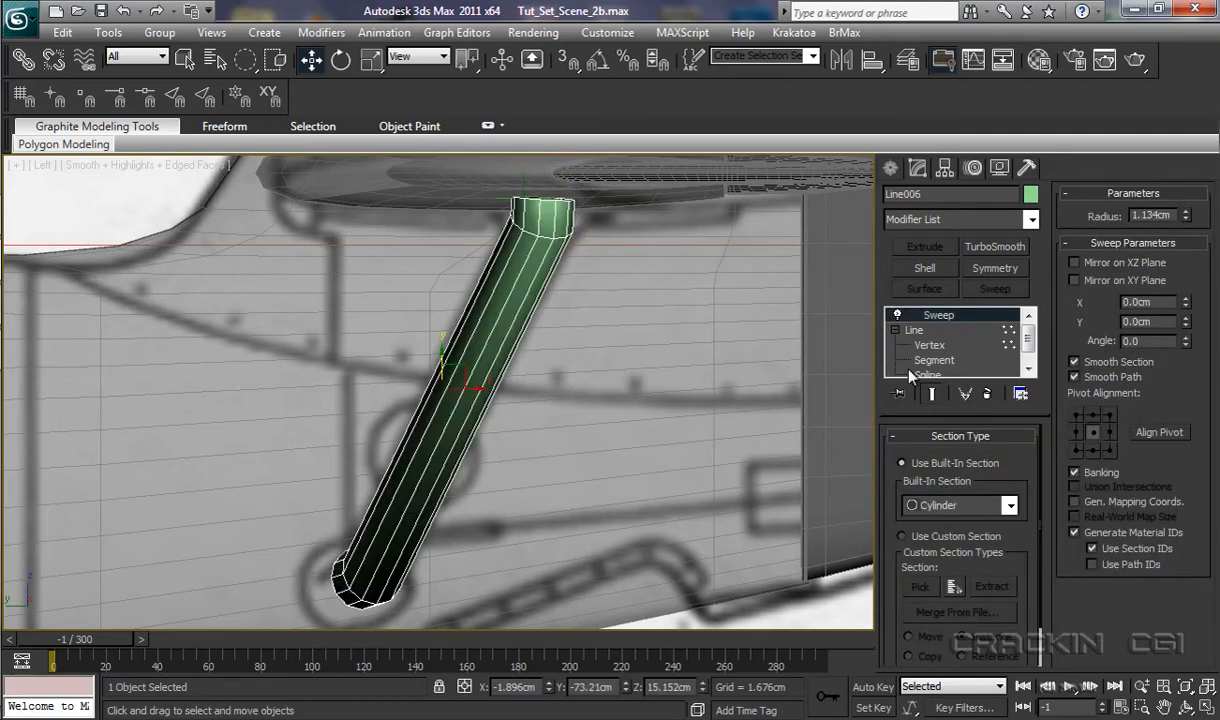
# Step: Convert the swept strut to an editable poly
pyautogui.rightClick(490, 355)
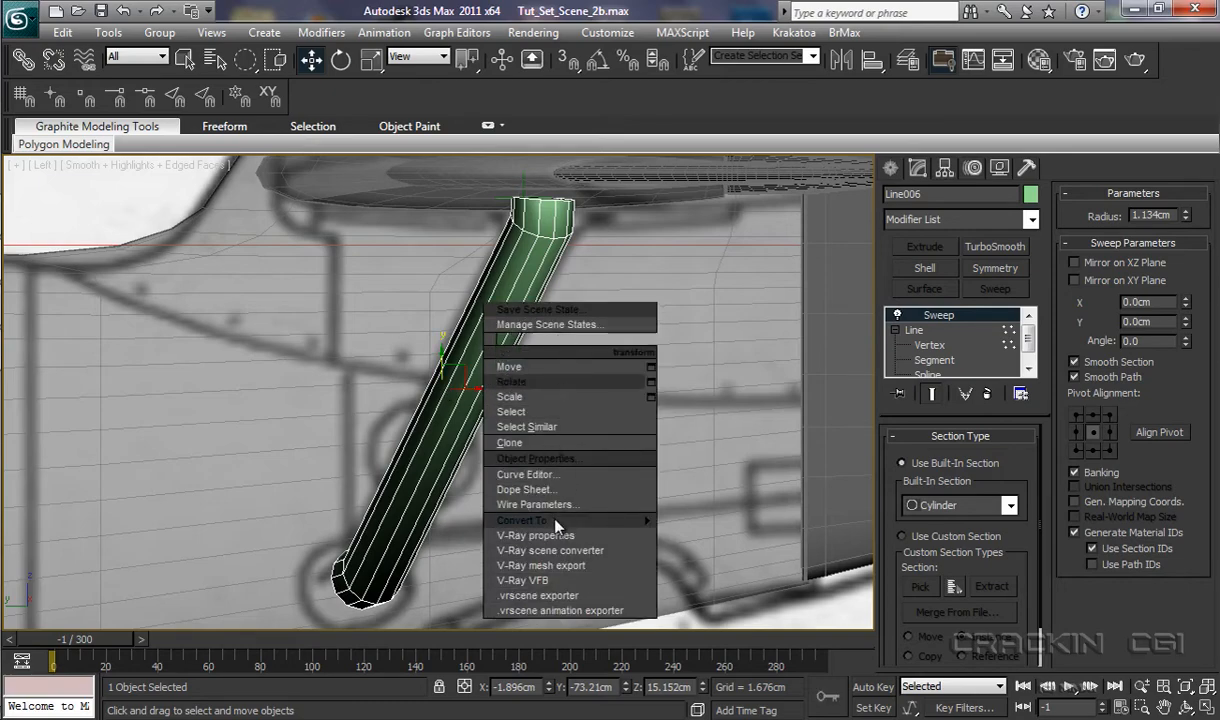
pyautogui.moveTo(558, 522)
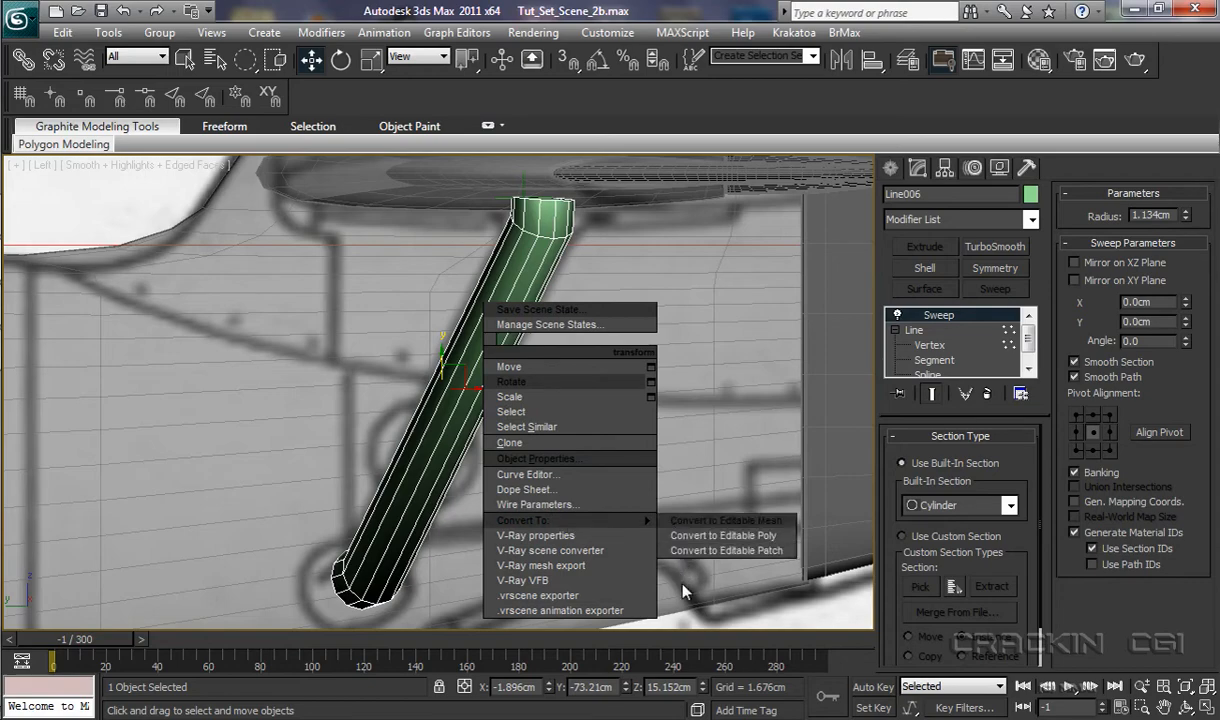
pyautogui.click(694, 538)
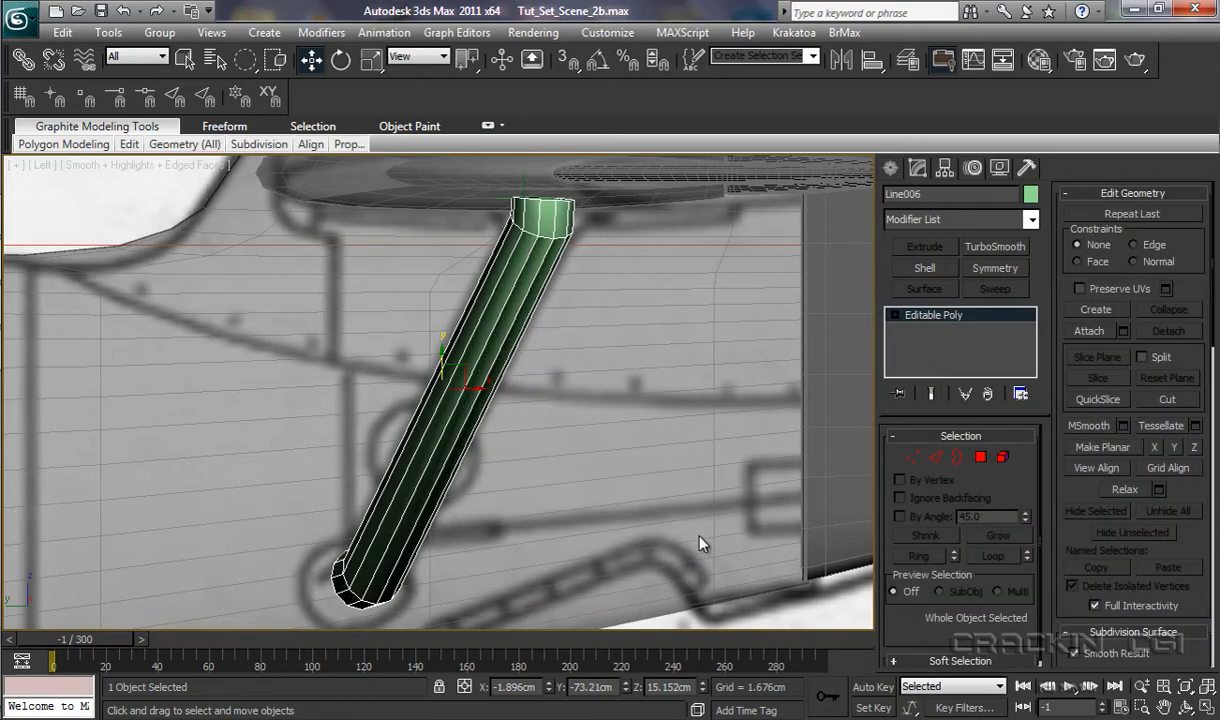
# Step: Delete the cap polygon at the strut's upper end in the perspective view, ignoring backfacing polygons during the selection
pyautogui.press('p')
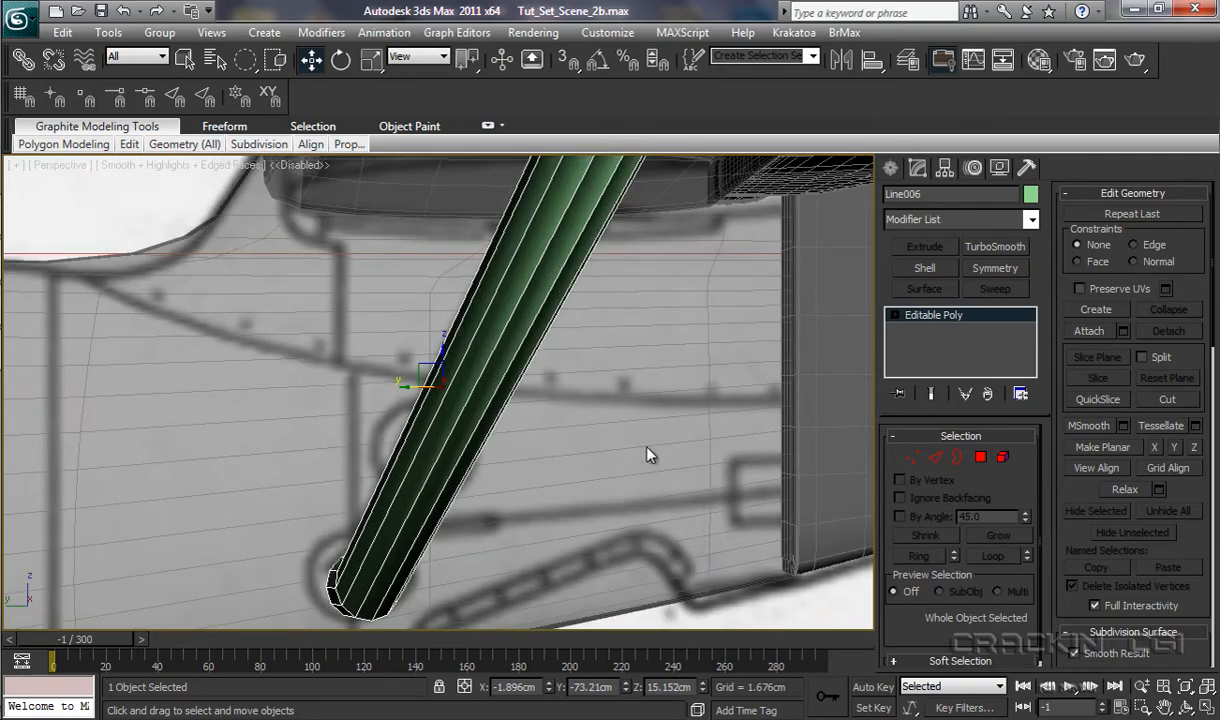
pyautogui.keyDown('alt'); pyautogui.moveTo(659, 428); pyautogui.dragTo(675, 477, button='middle'); pyautogui.keyUp('alt')
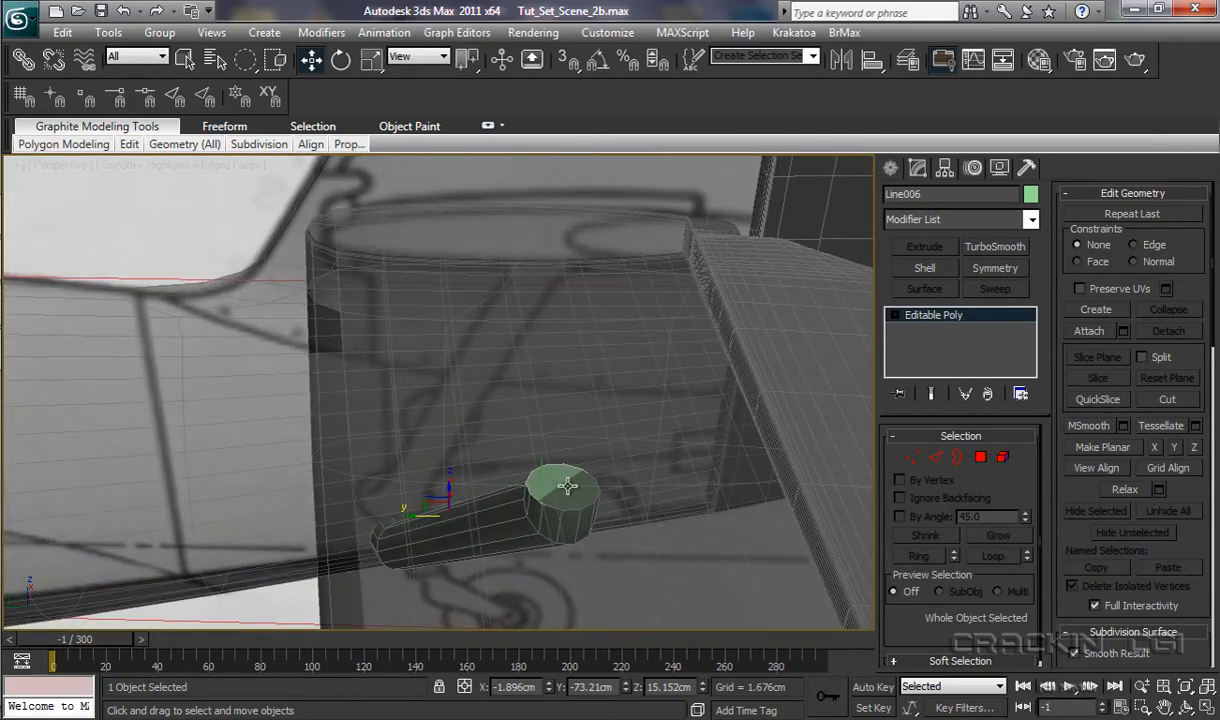
pyautogui.click(896, 316)
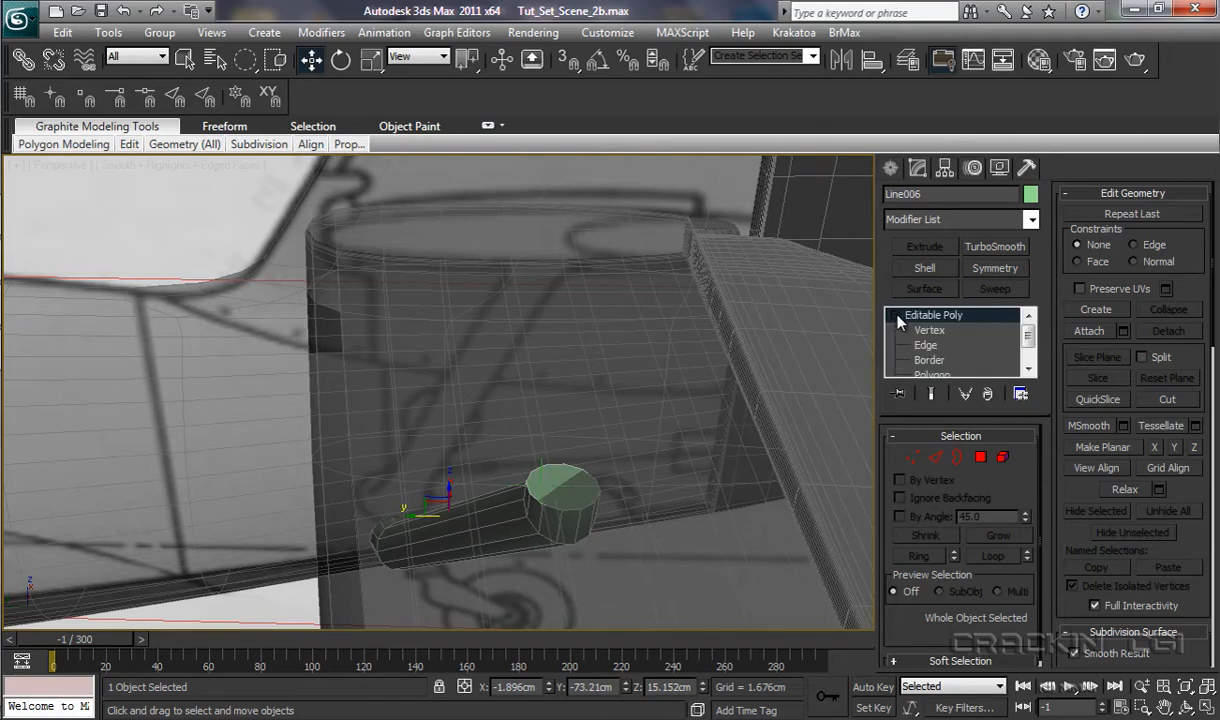
pyautogui.click(933, 375)
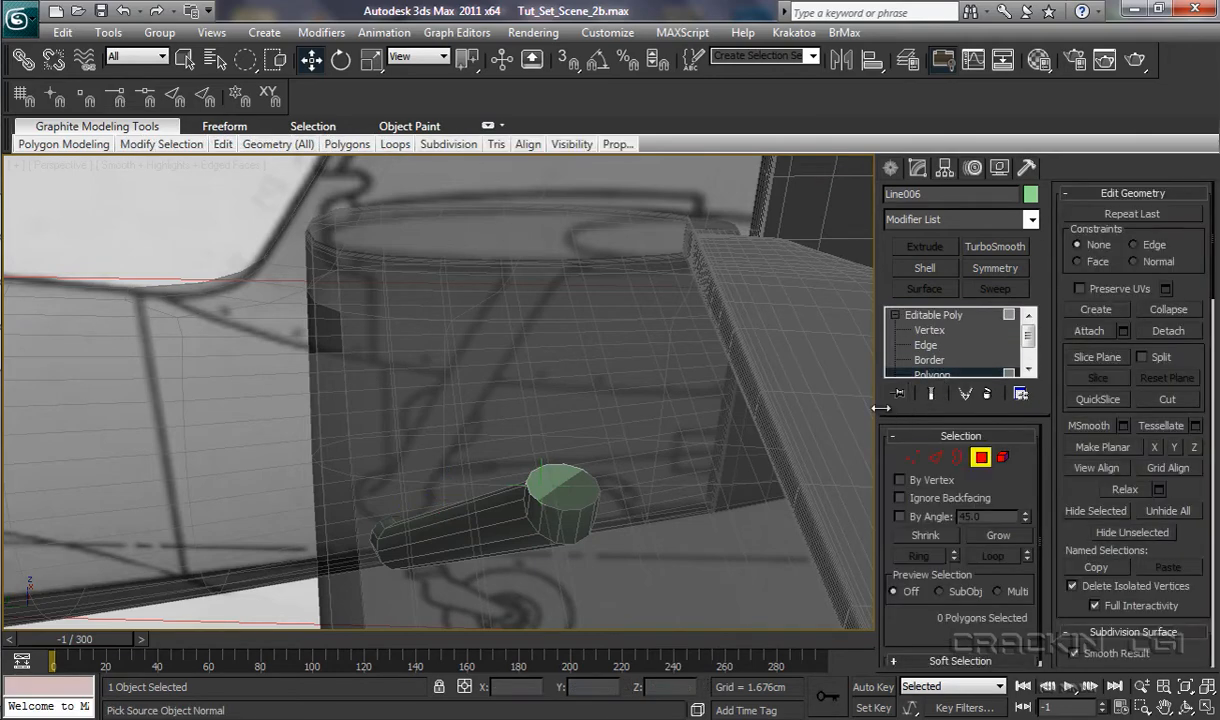
pyautogui.click(556, 478)
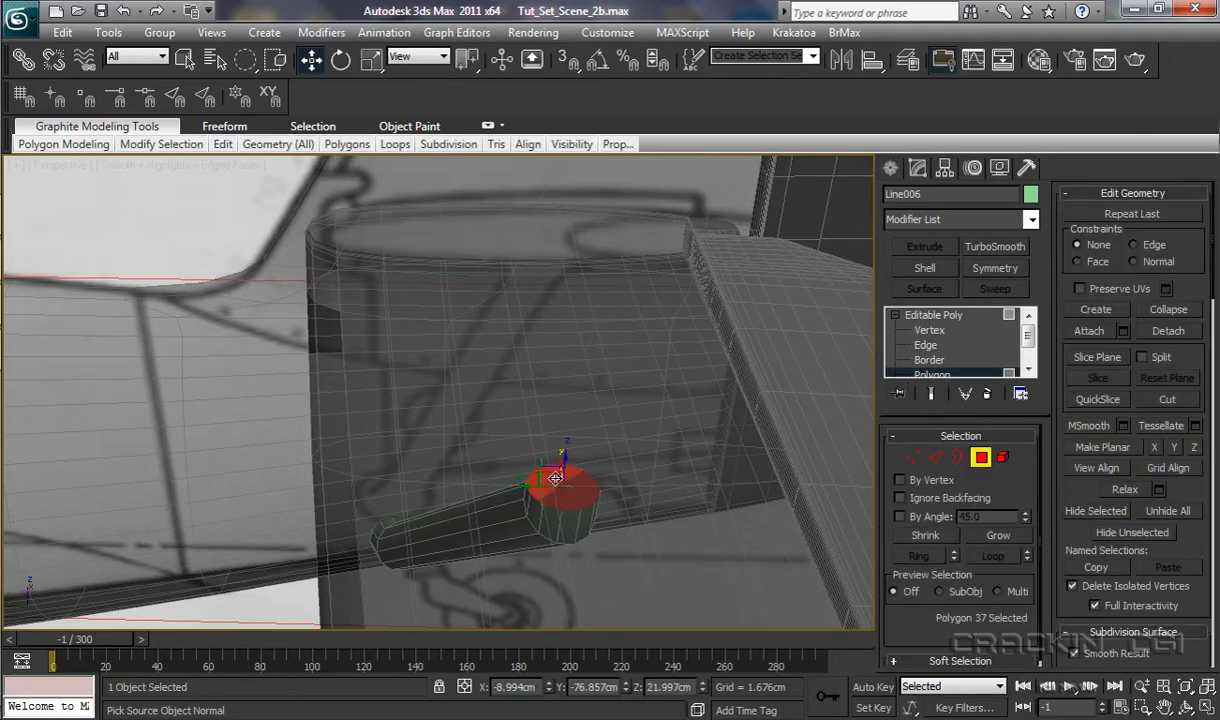
pyautogui.click(757, 567)
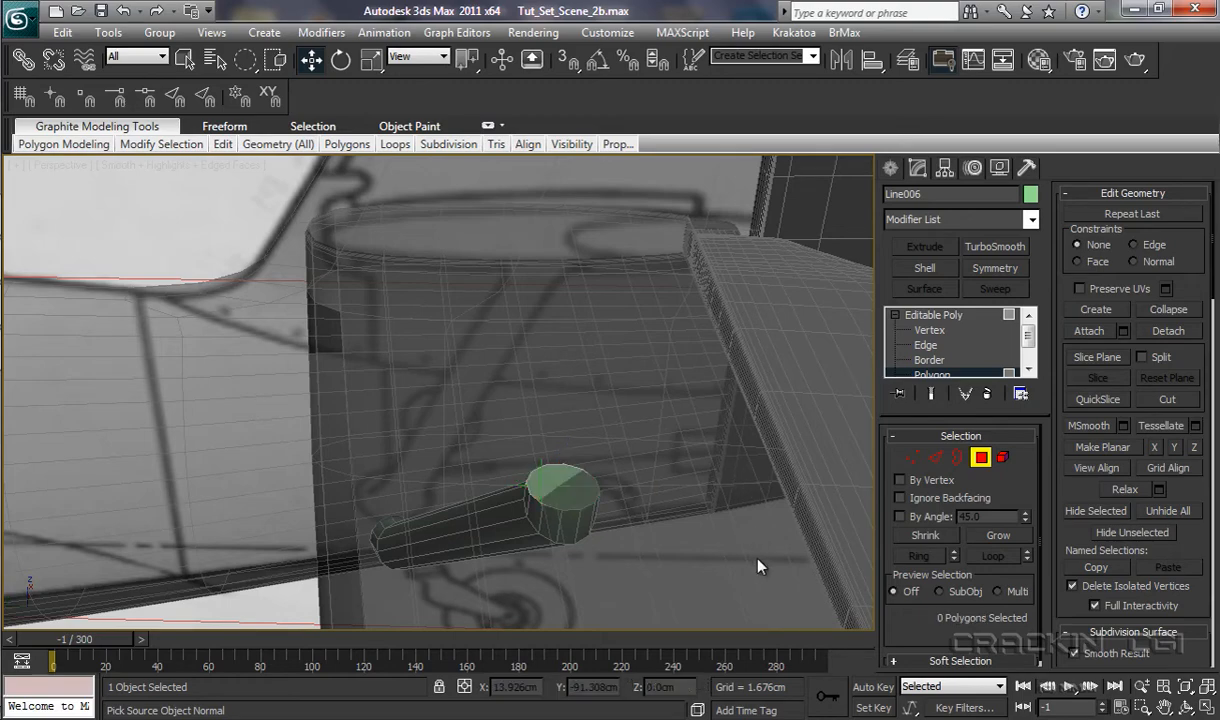
pyautogui.click(900, 498)
pyautogui.click(560, 480)
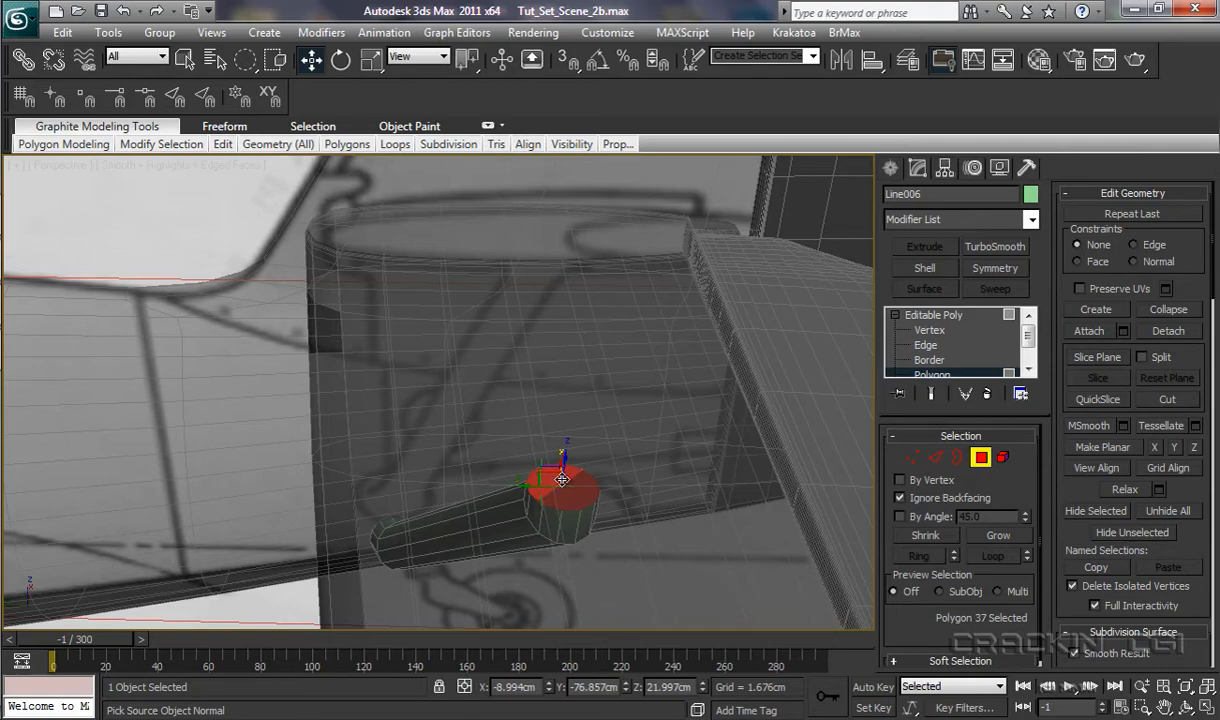
pyautogui.press('Delete')
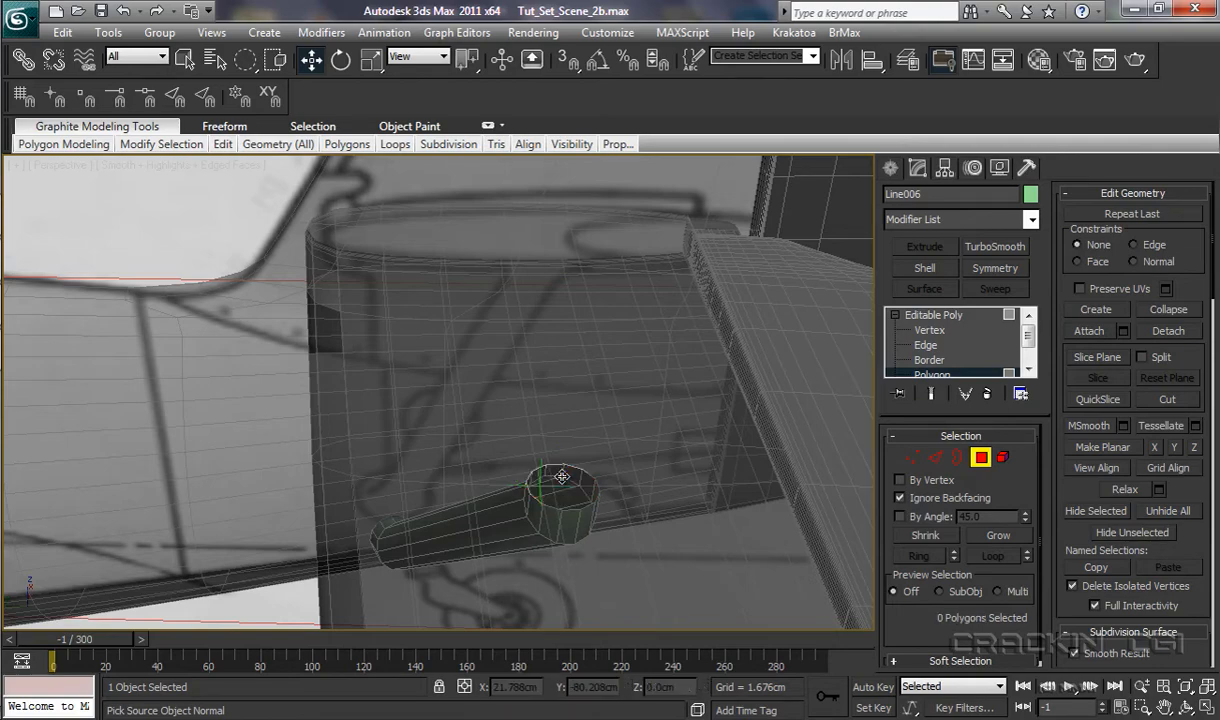
pyautogui.click(900, 498)
# Step: Select the open edge loop at the strut's upper end and scale it outward along Y to flare the end
pyautogui.keyDown('alt'); pyautogui.moveTo(722, 546); pyautogui.dragTo(735, 530, button='middle'); pyautogui.keyUp('alt')
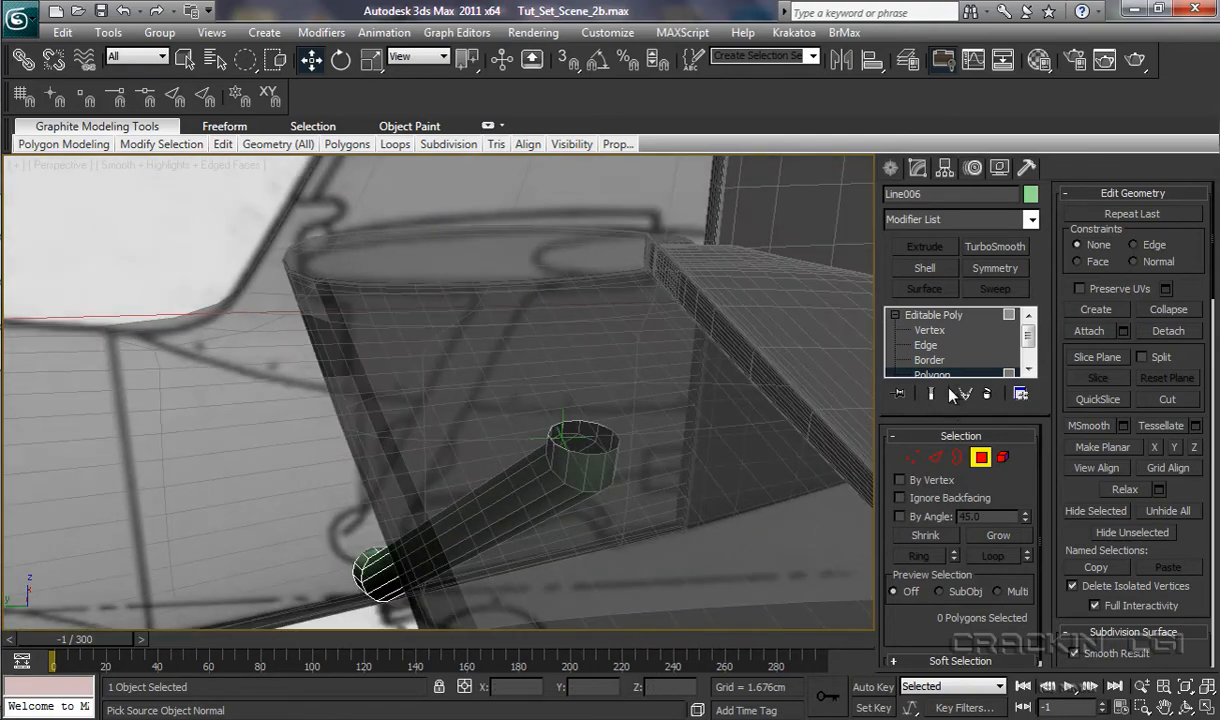
pyautogui.click(926, 345)
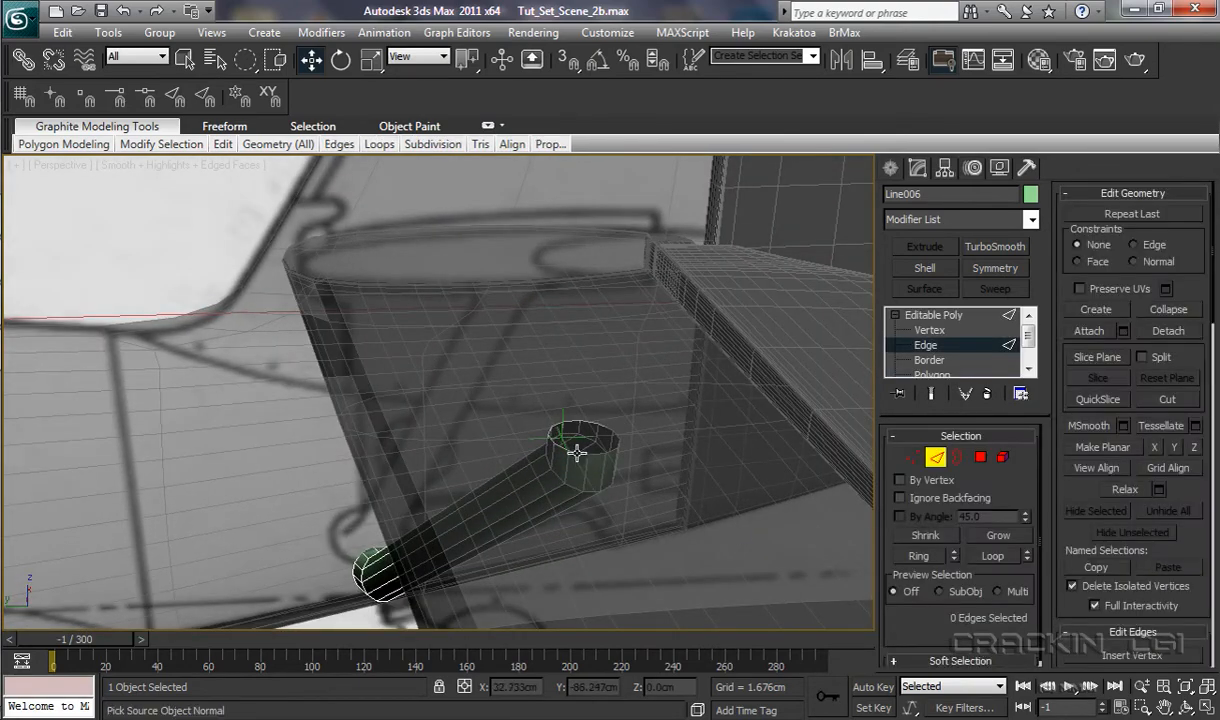
pyautogui.click(563, 493)
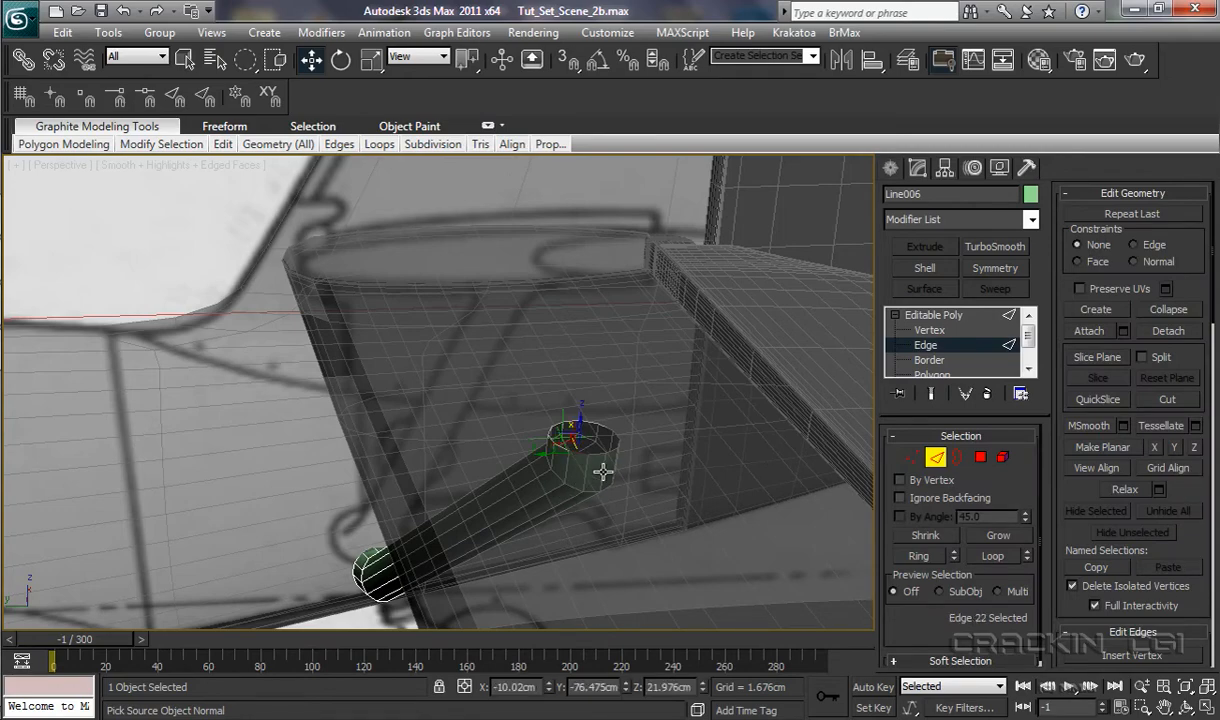
pyautogui.doubleClick(574, 436)
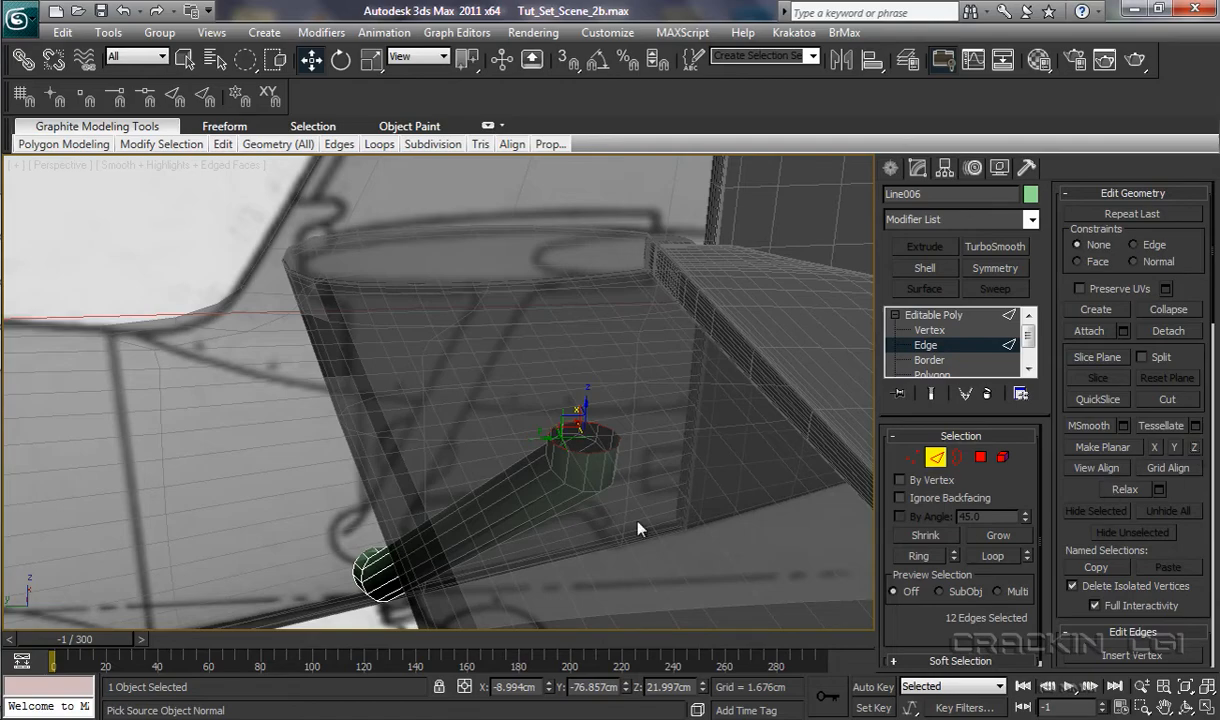
pyautogui.moveTo(610, 491)
pyautogui.keyDown('alt'); pyautogui.mouseDown(button='middle')
pyautogui.moveTo(667, 428)
pyautogui.moveTo(662, 458)
pyautogui.moveTo(617, 496)
pyautogui.mouseUp(button='middle'); pyautogui.keyUp('alt')
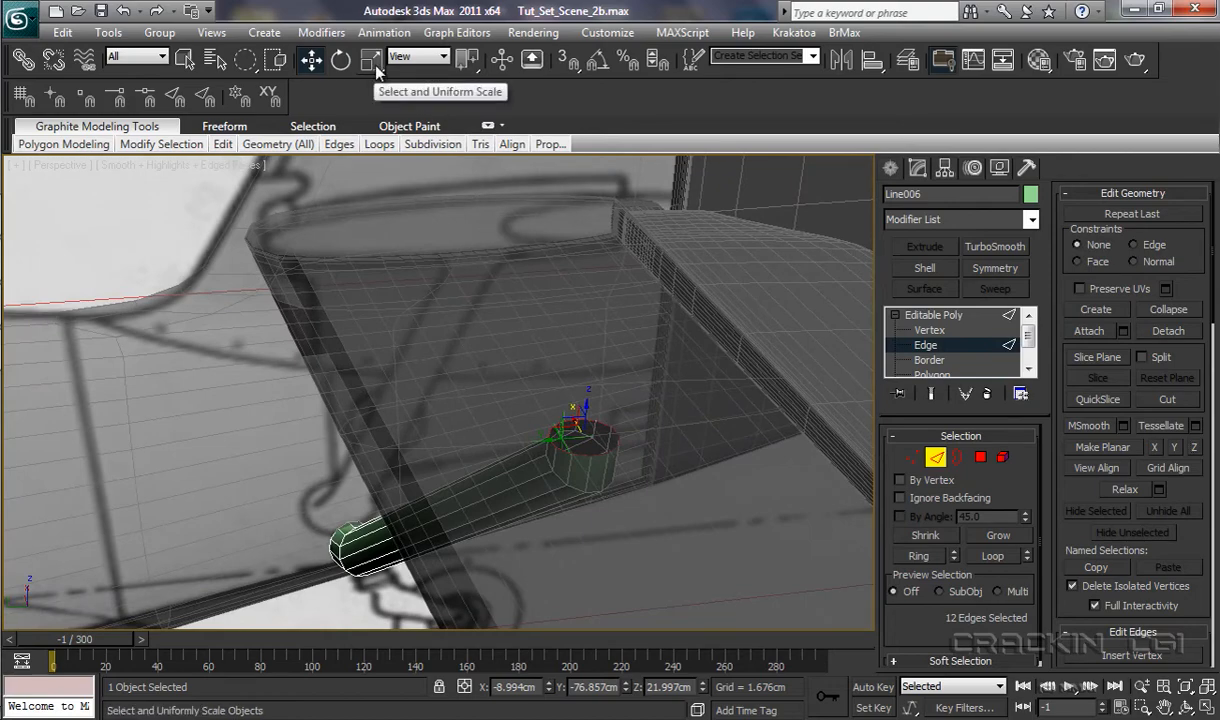
pyautogui.hotkey('alt', 'n')
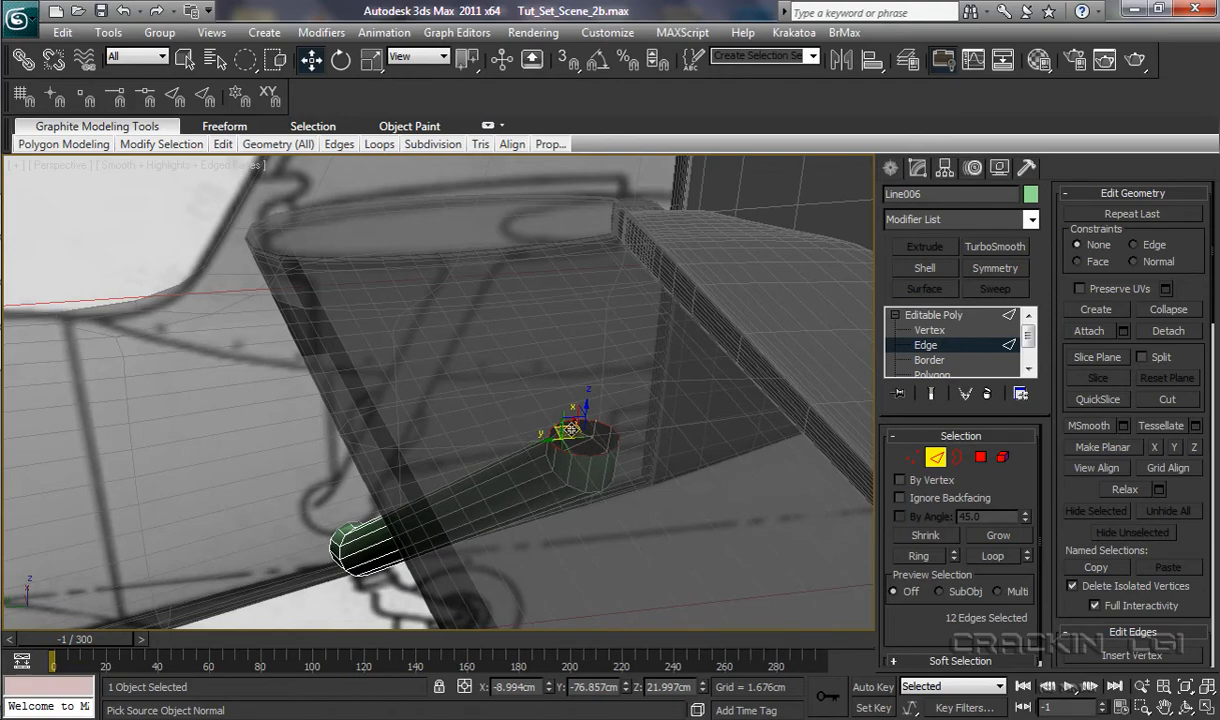
pyautogui.click(371, 61)
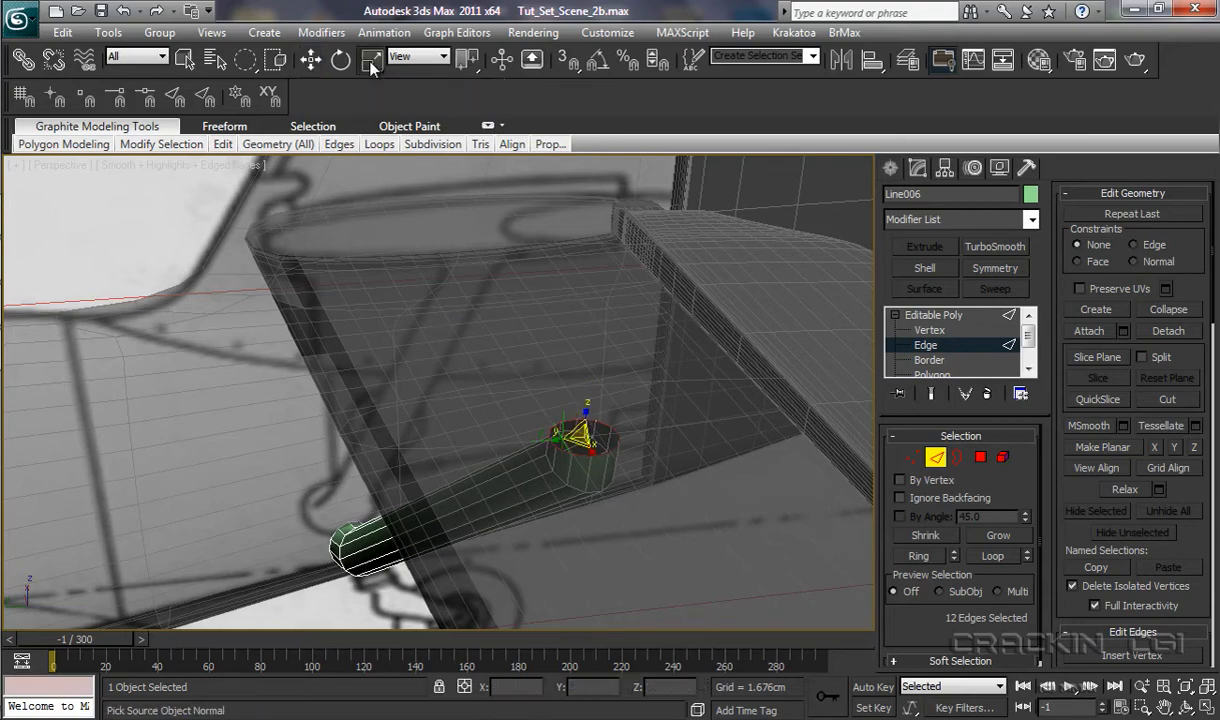
pyautogui.hotkey('alt', 'n')
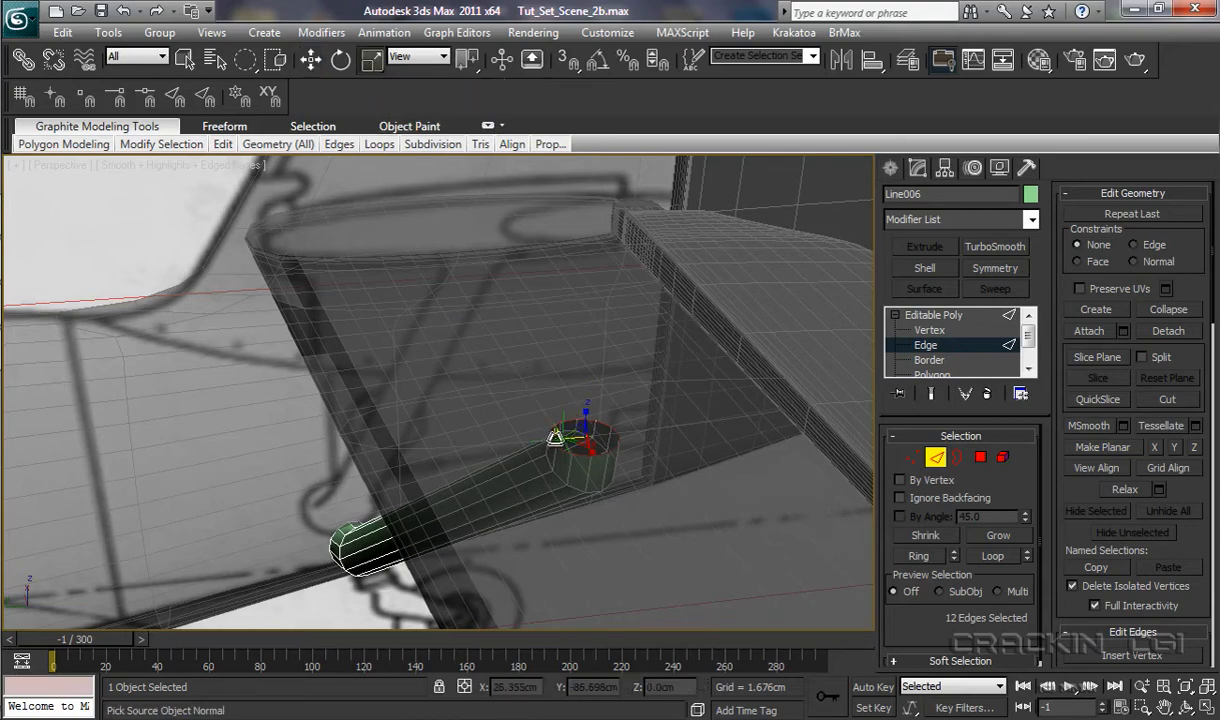
pyautogui.moveTo(555, 437); pyautogui.dragTo(505, 447)
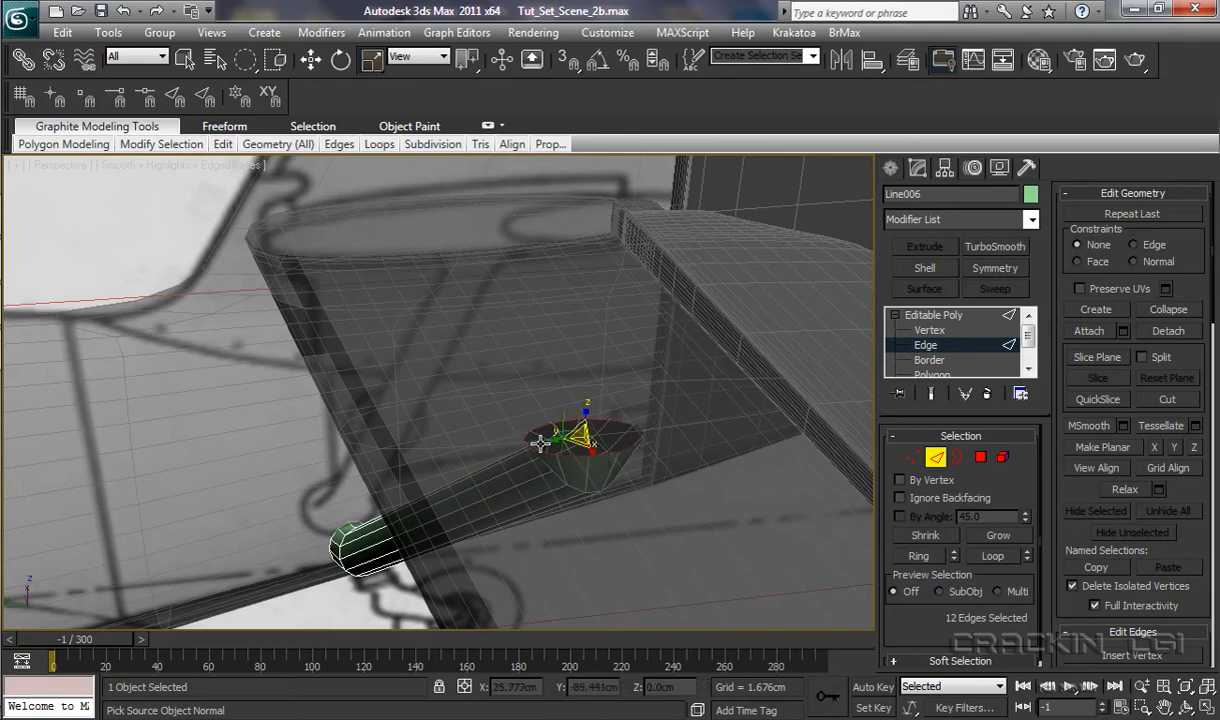
pyautogui.moveTo(554, 440); pyautogui.dragTo(593, 457)
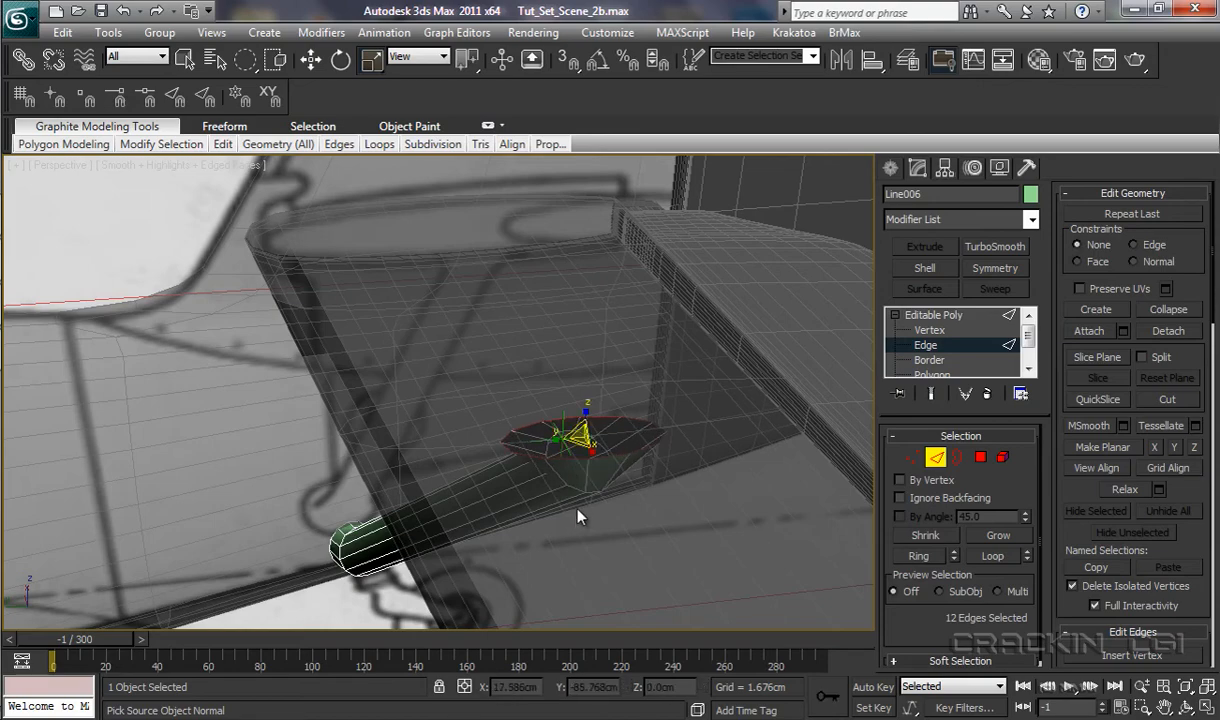
pyautogui.keyDown('alt'); pyautogui.moveTo(580, 512); pyautogui.dragTo(669, 443, button='middle'); pyautogui.keyUp('alt')
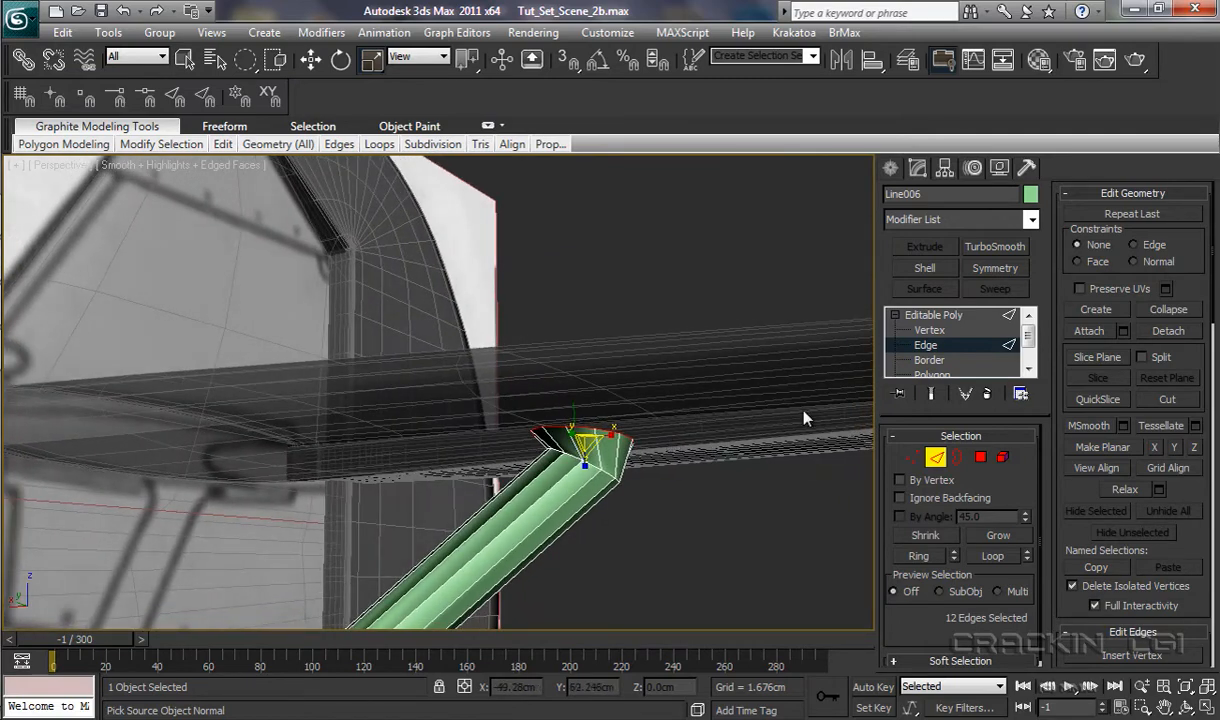
# Step: Scale the edge loop just below the strut's flared upper end narrower along X and move it about 0.3 cm along X and 0.2 cm down
pyautogui.click(592, 462)
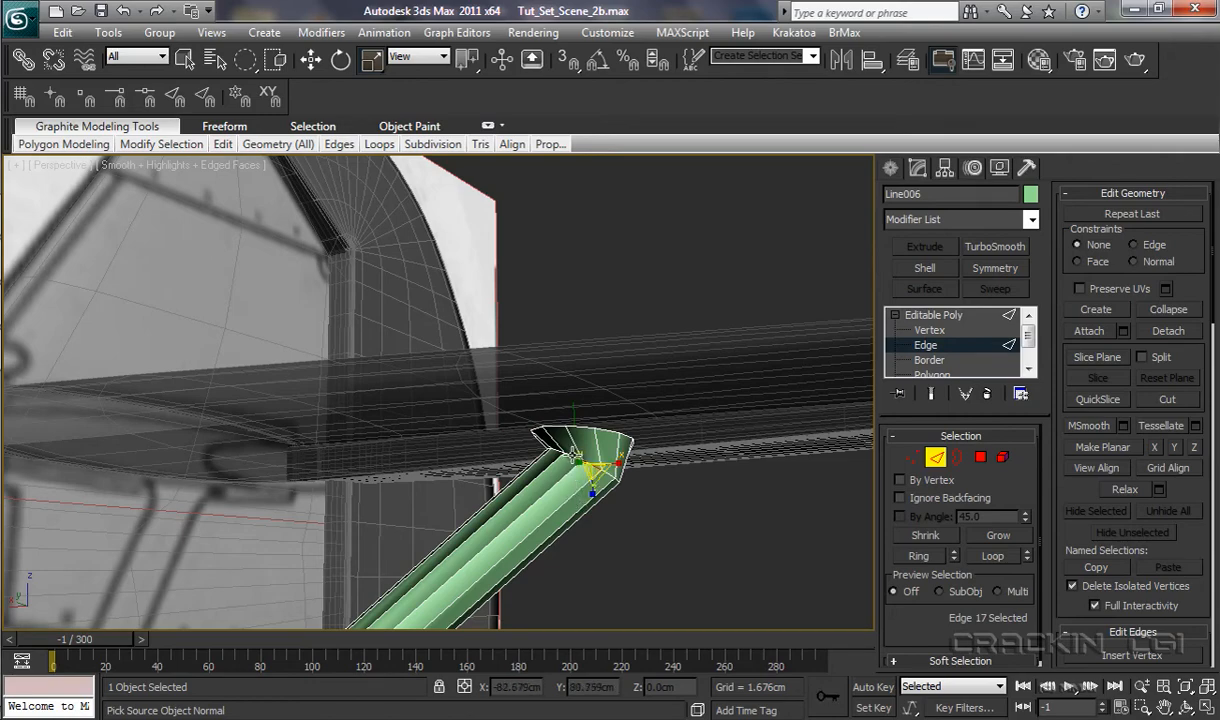
pyautogui.doubleClick(572, 455)
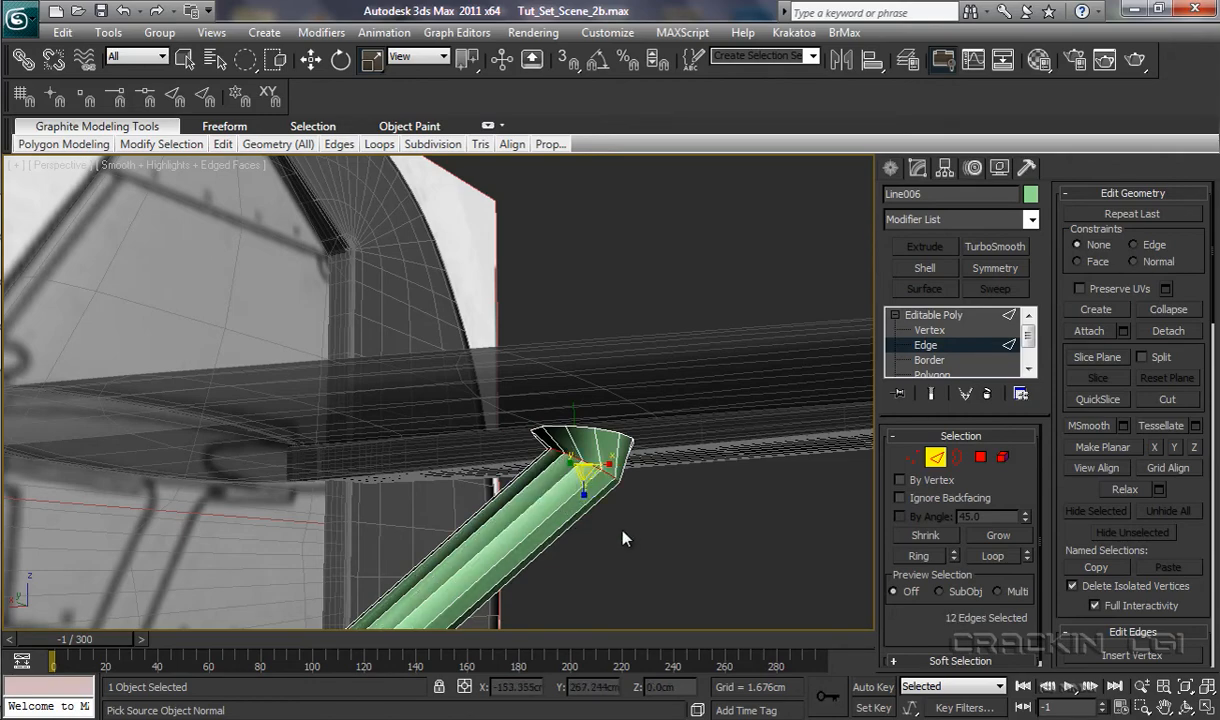
pyautogui.keyDown('alt'); pyautogui.moveTo(623, 538); pyautogui.dragTo(661, 549, button='middle'); pyautogui.keyUp('alt')
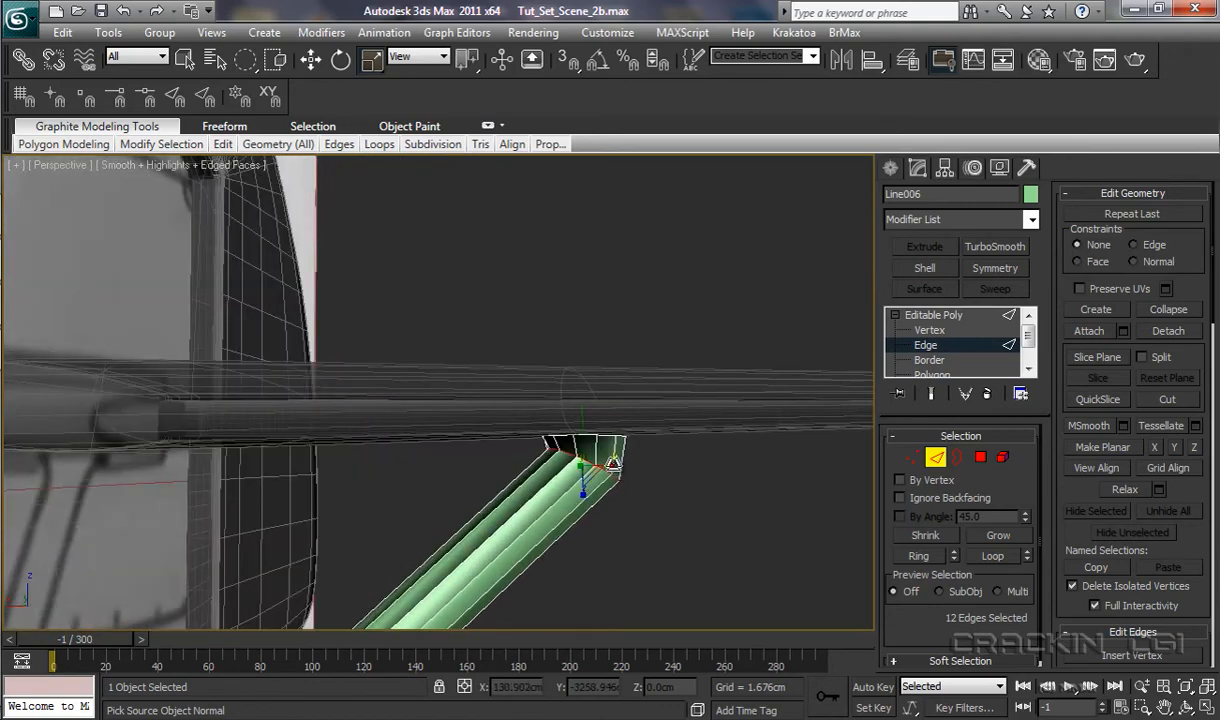
pyautogui.moveTo(612, 462); pyautogui.dragTo(573, 468)
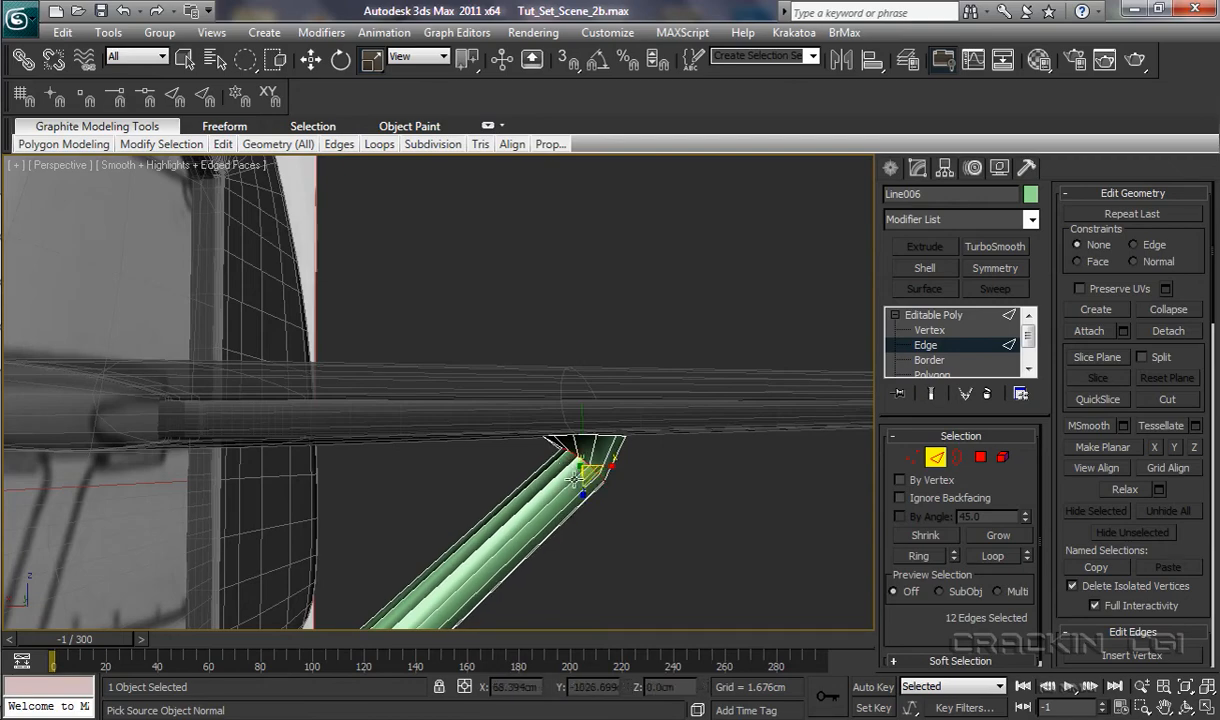
pyautogui.press('w')
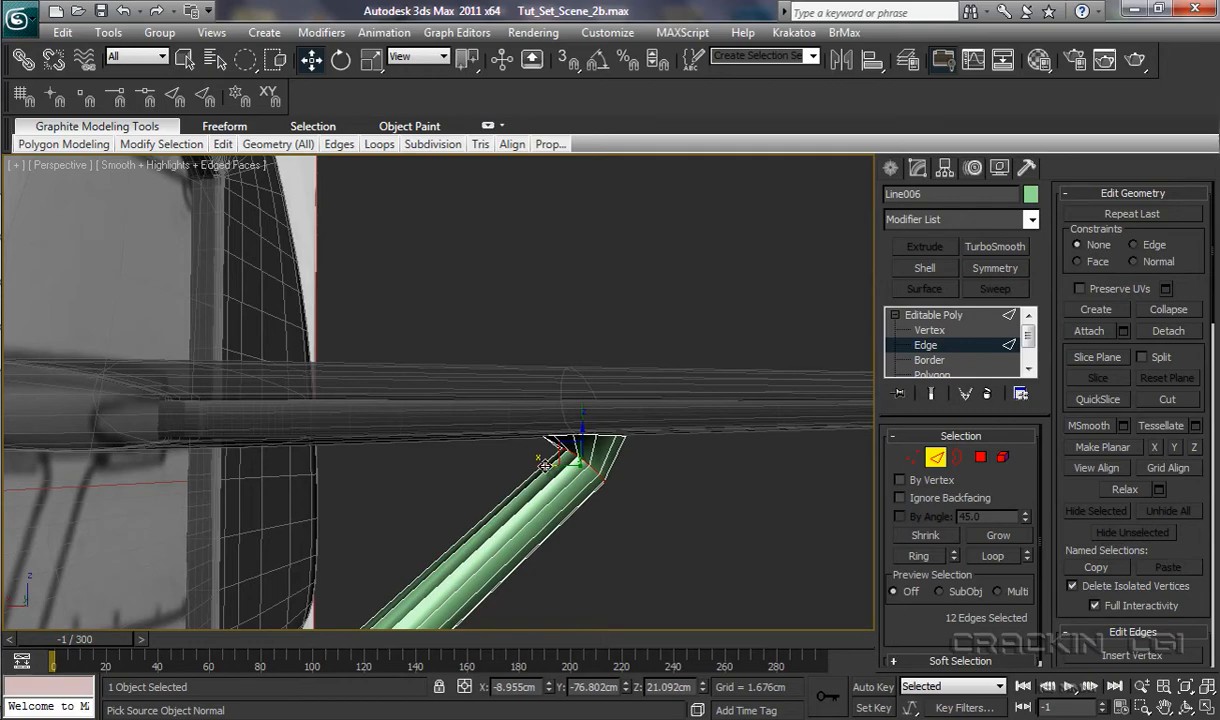
pyautogui.moveTo(545, 465); pyautogui.dragTo(572, 438)
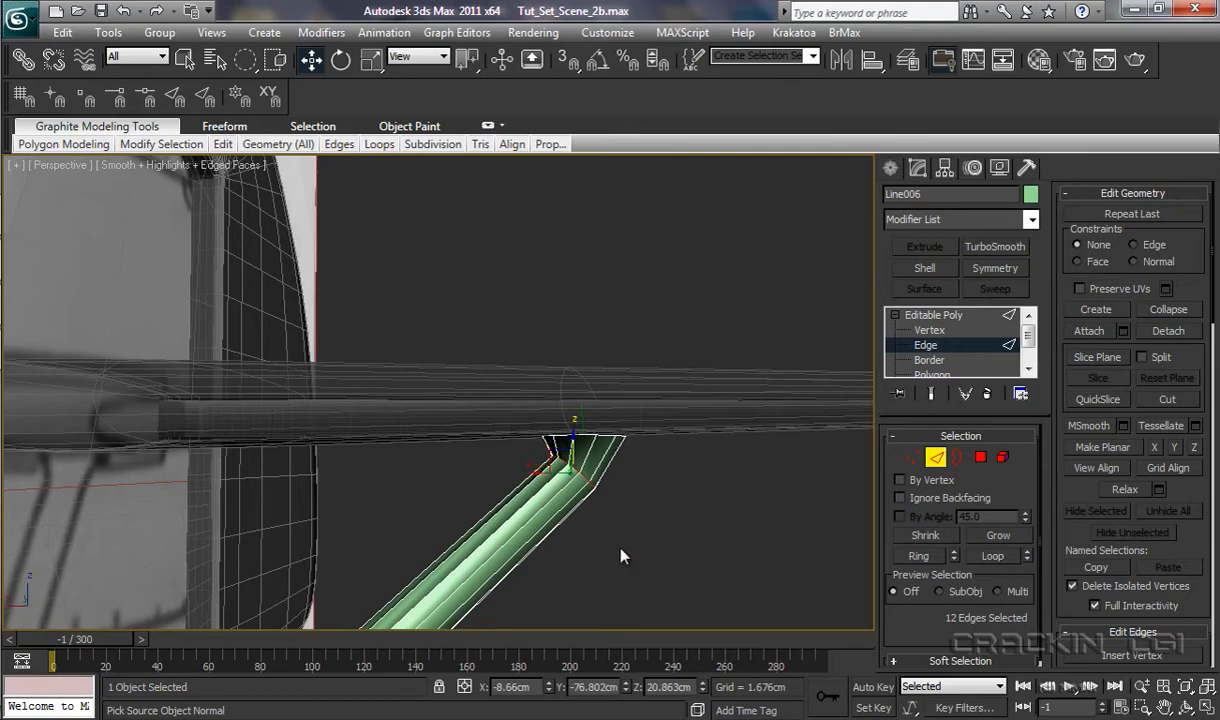
# Step: Delete the cap polygon at the strut's lower end, ignoring backfacing polygons during the selection
pyautogui.keyDown('alt'); pyautogui.moveTo(620, 556); pyautogui.dragTo(535, 552, button='middle'); pyautogui.keyUp('alt')
pyautogui.keyDown('alt'); pyautogui.moveTo(498, 546); pyautogui.dragTo(460, 518, button='middle'); pyautogui.keyUp('alt')
pyautogui.click(497, 523)
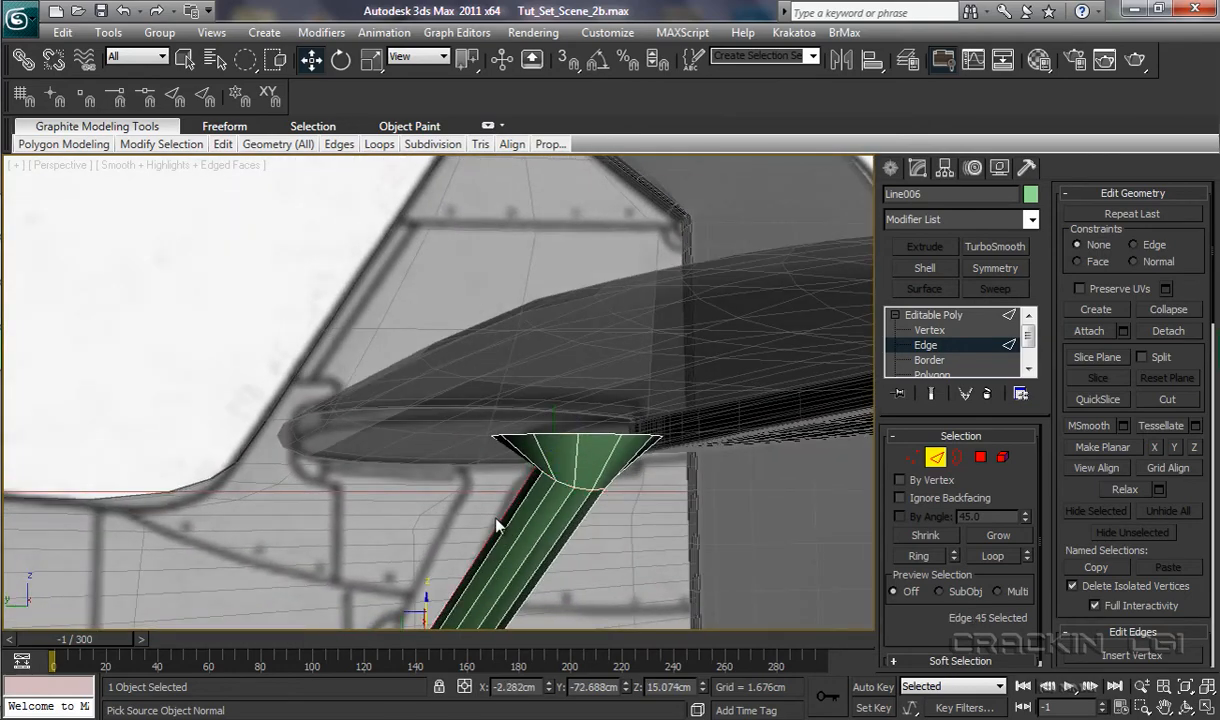
pyautogui.keyDown('alt'); pyautogui.moveTo(475, 535); pyautogui.dragTo(791, 453, button='middle'); pyautogui.keyUp('alt')
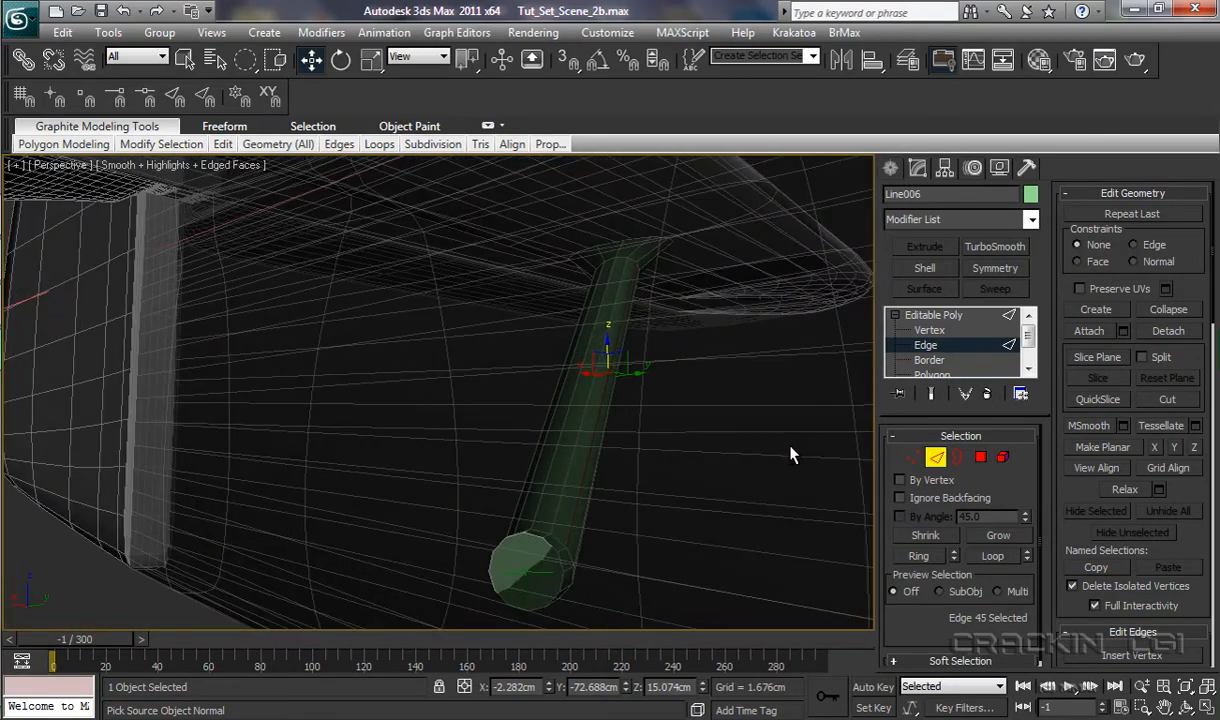
pyautogui.scroll(-2, 985, 345)
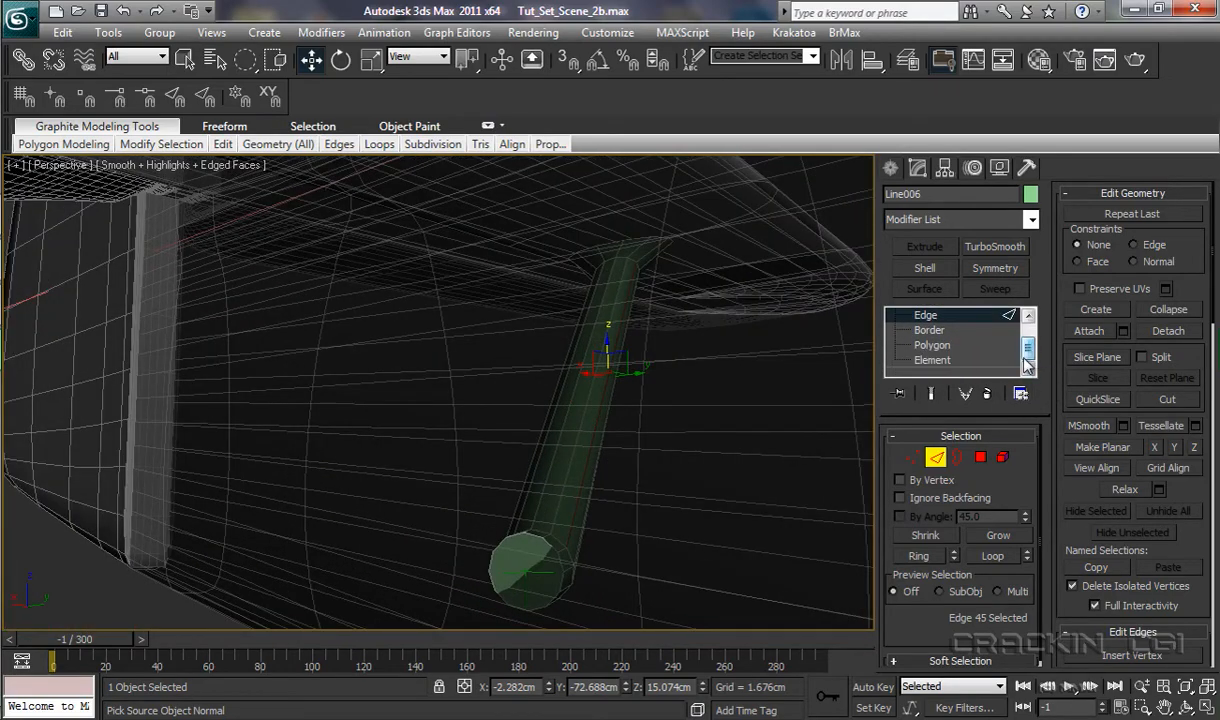
pyautogui.click(932, 345)
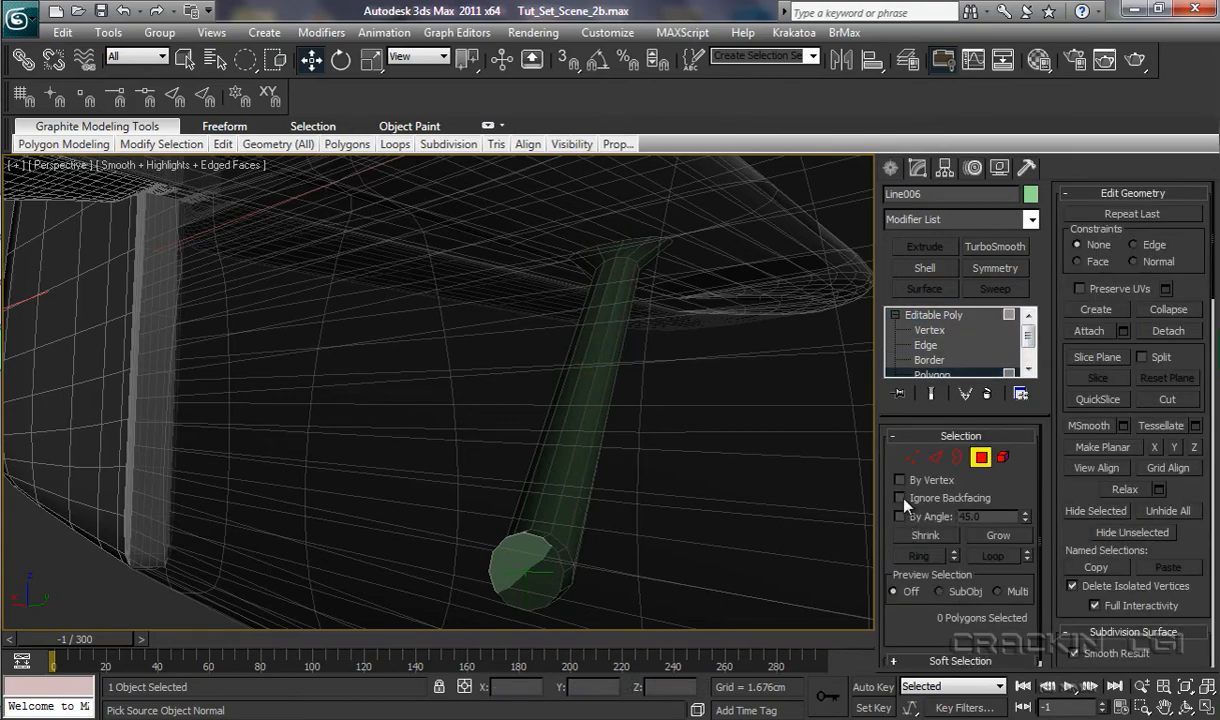
pyautogui.click(515, 566)
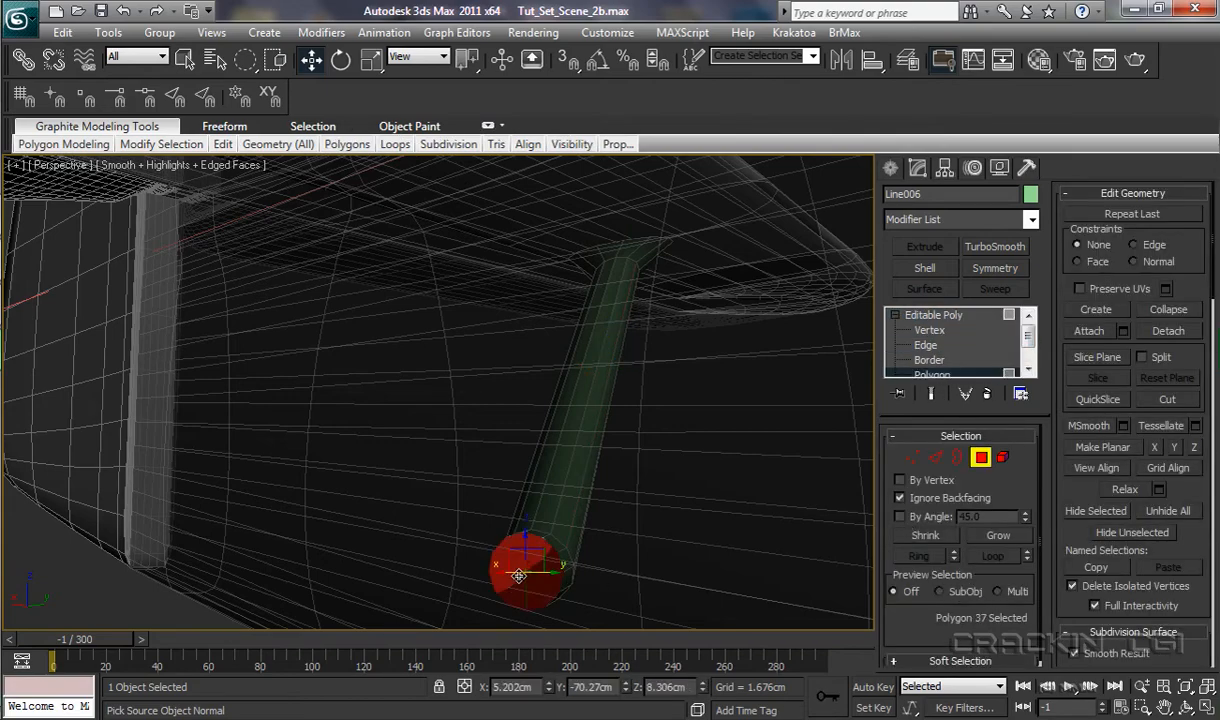
pyautogui.press('Delete')
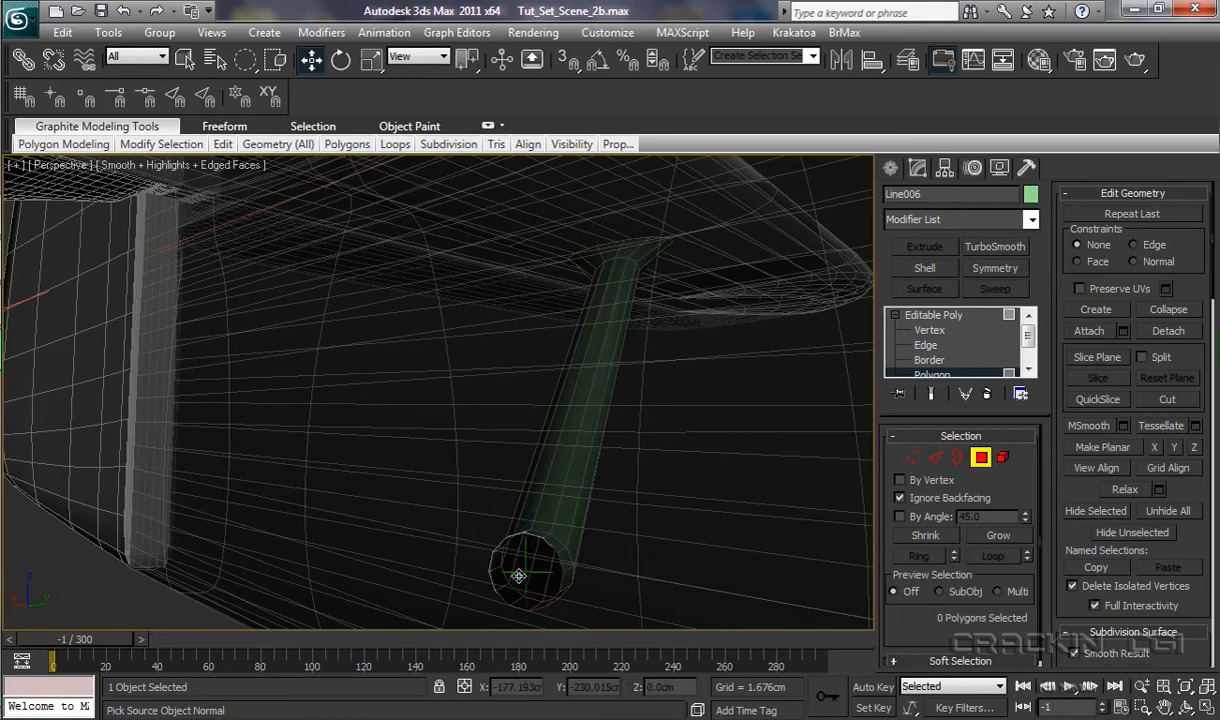
# Step: Select the open edge loop at the strut's lower end and make it planar along X
pyautogui.click(925, 345)
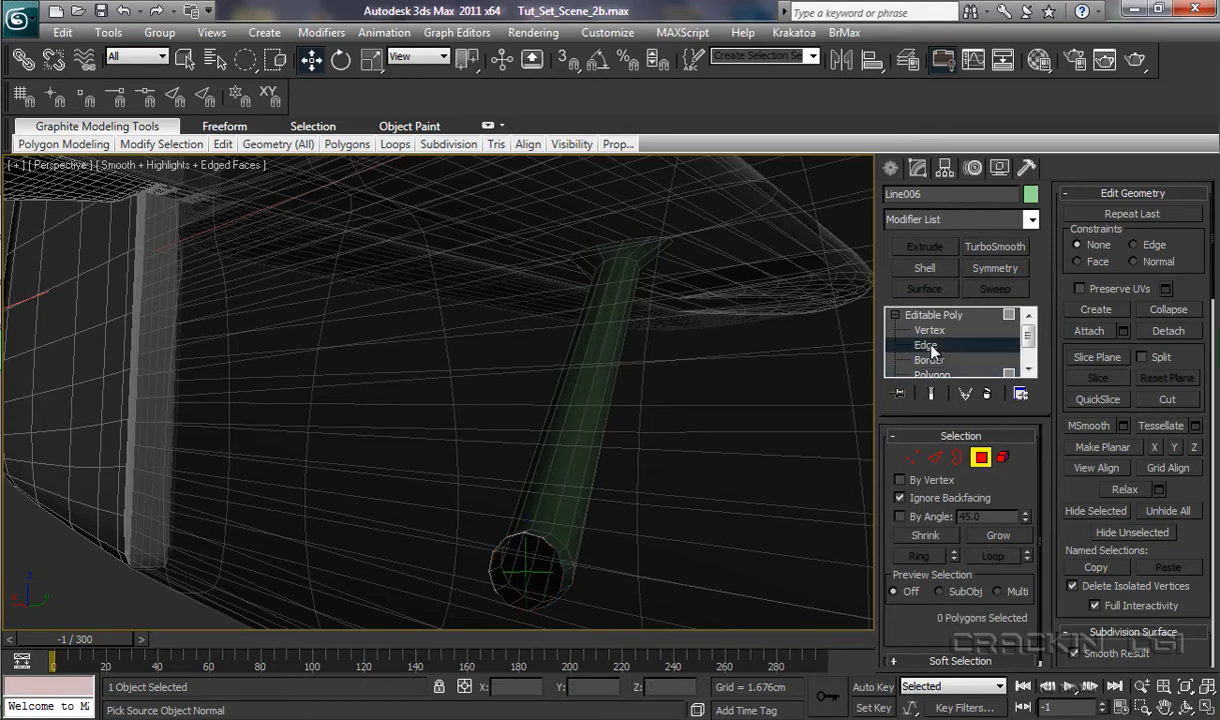
pyautogui.click(595, 366)
pyautogui.click(549, 546)
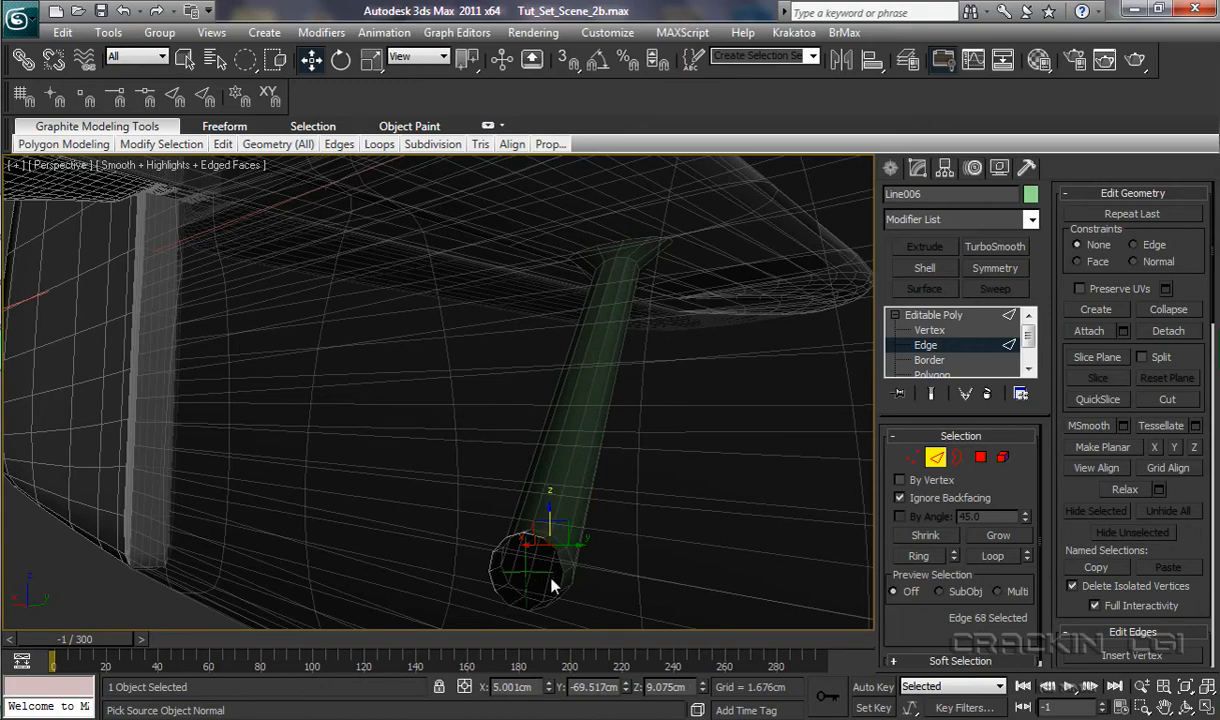
pyautogui.doubleClick(534, 603)
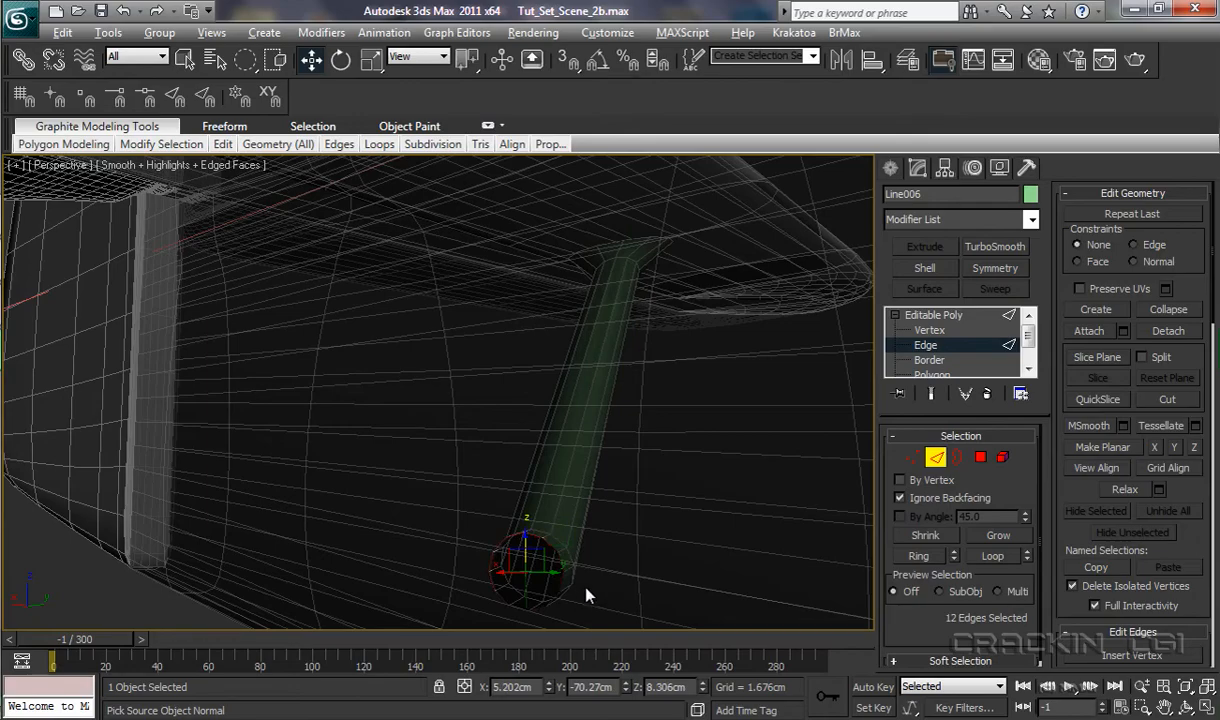
pyautogui.keyDown('alt'); pyautogui.moveTo(570, 589); pyautogui.dragTo(577, 501, button='middle'); pyautogui.keyUp('alt')
pyautogui.scroll(5, 595, 508)
pyautogui.scroll(3, 586, 437)
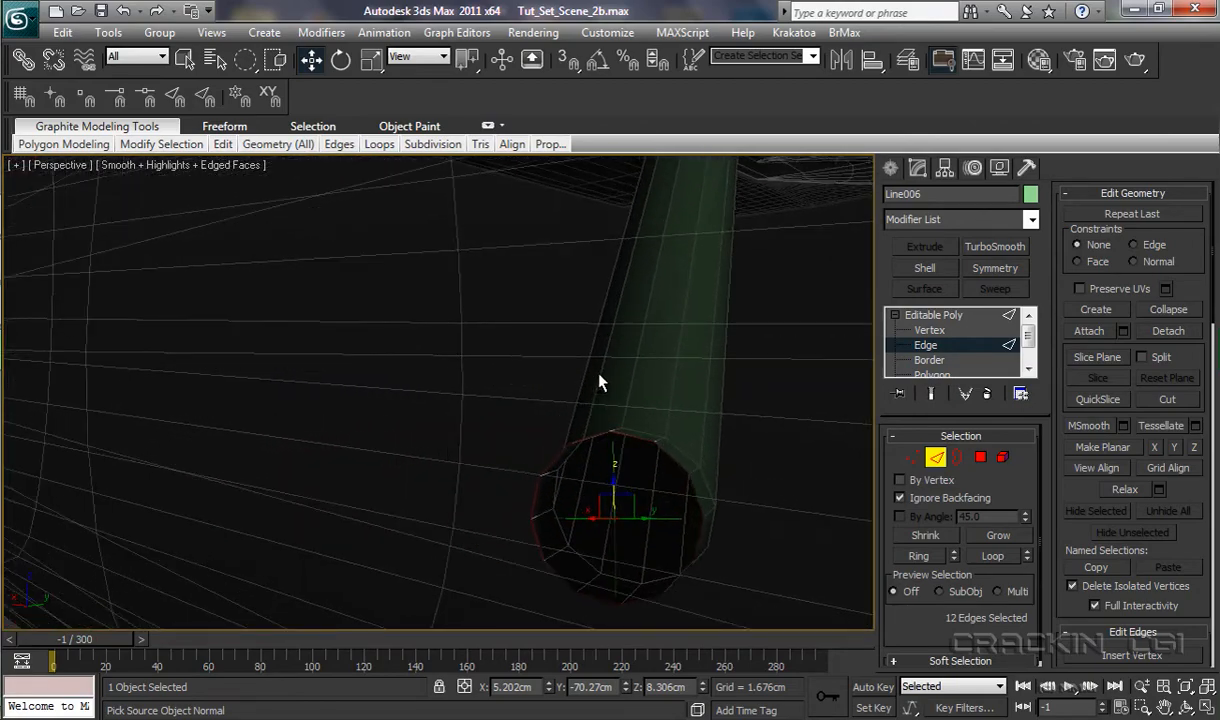
pyautogui.moveTo(733, 474); pyautogui.dragTo(645, 428, button='middle')
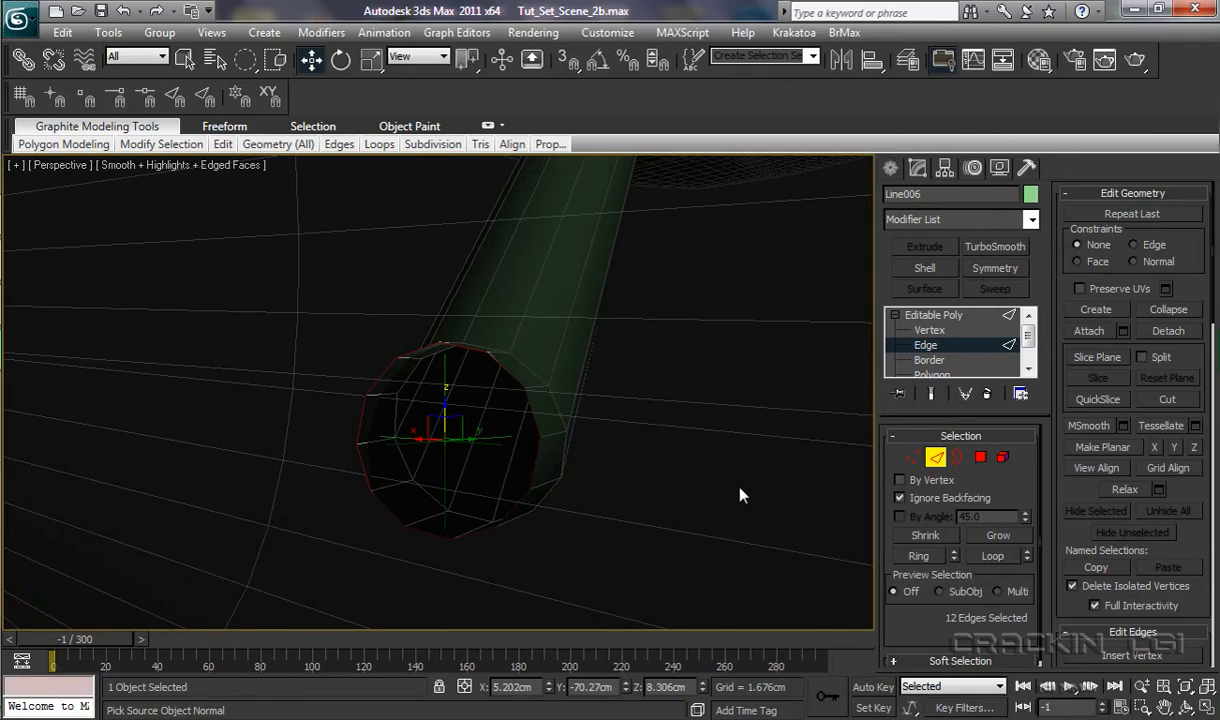
pyautogui.click(1156, 447)
# Step: Scale the open edge loop at the strut's lower end outward along Y to flare the end
pyautogui.keyDown('alt'); pyautogui.moveTo(599, 523); pyautogui.dragTo(574, 539, button='middle'); pyautogui.keyUp('alt')
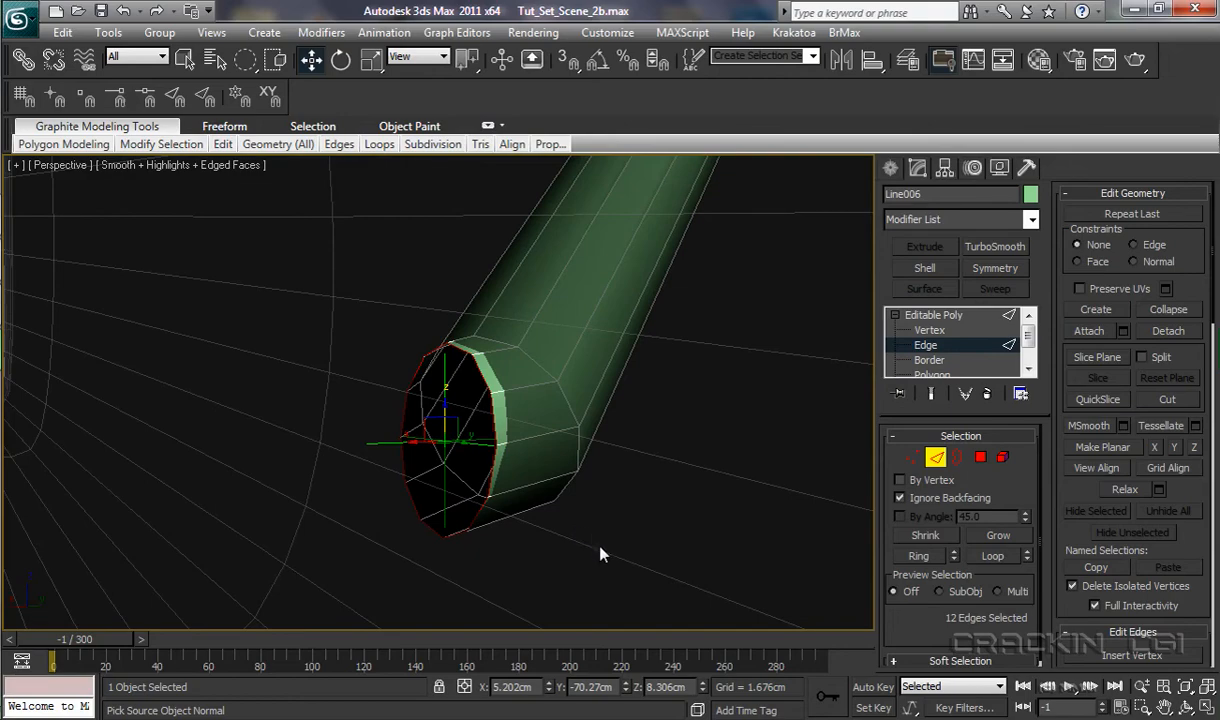
pyautogui.press('r')
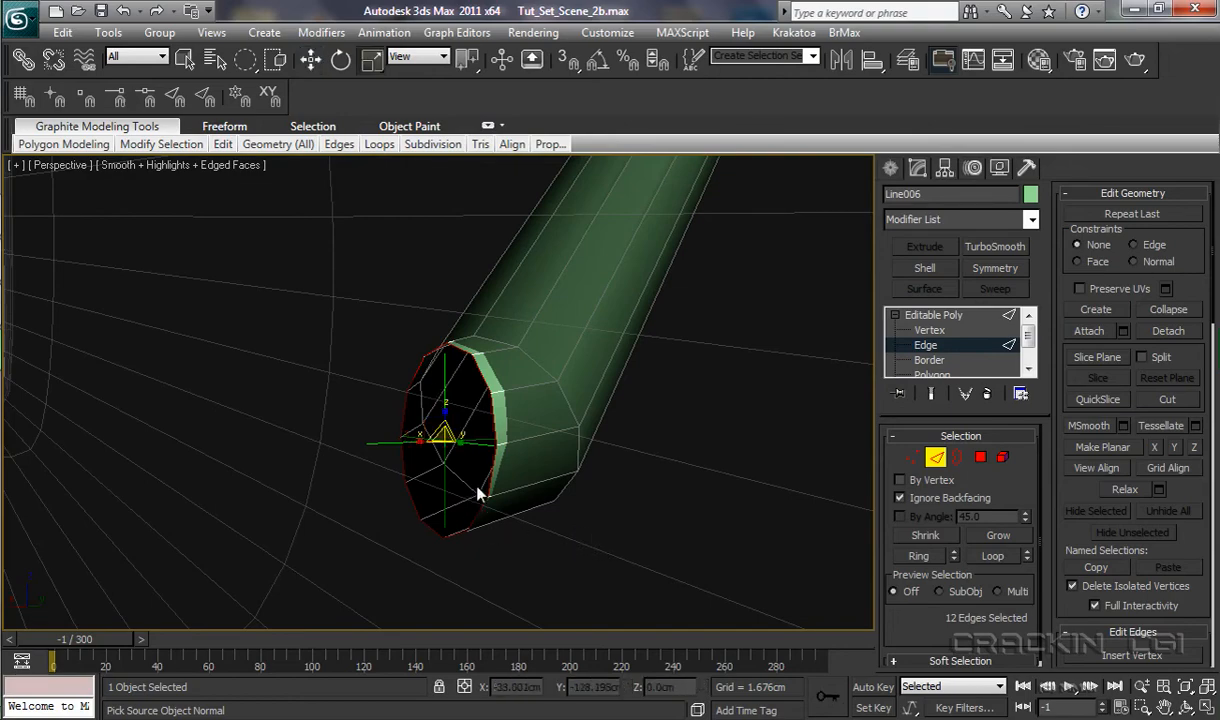
pyautogui.moveTo(460, 440); pyautogui.dragTo(551, 525)
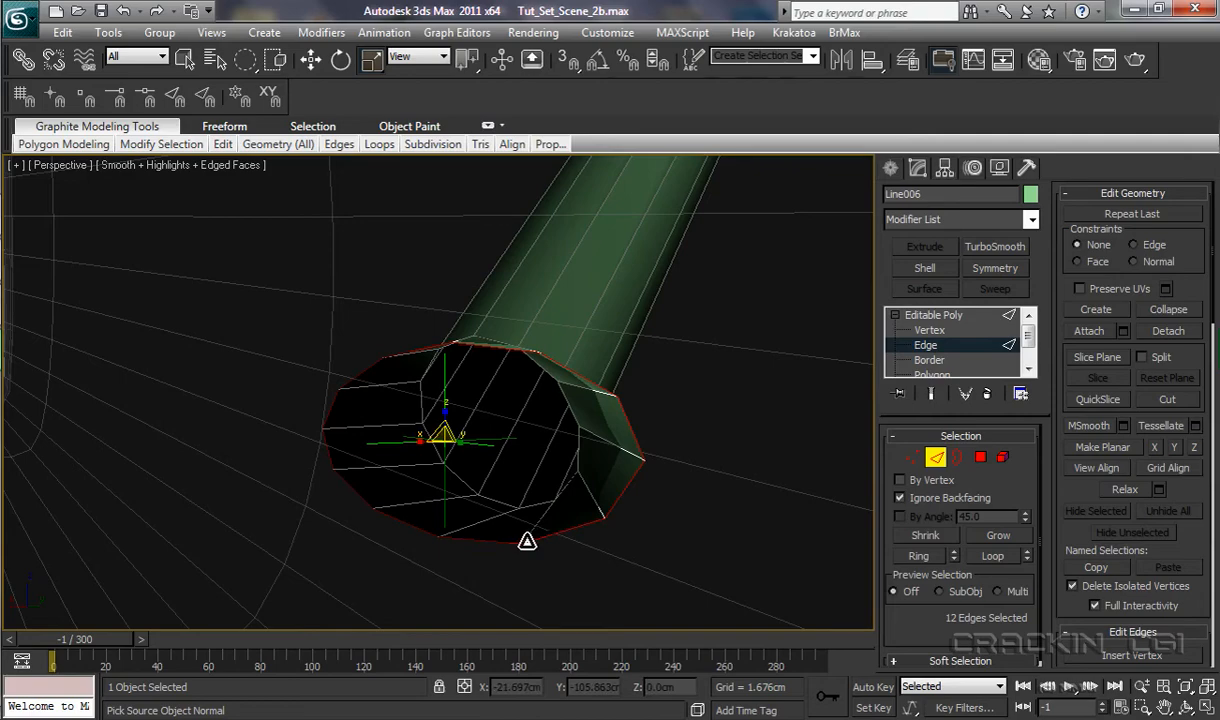
# Step: Rotate the lower end's open edge loop about Z in small increments, the last about -1.14 degrees, to align it with the fuselage side
pyautogui.press('e')
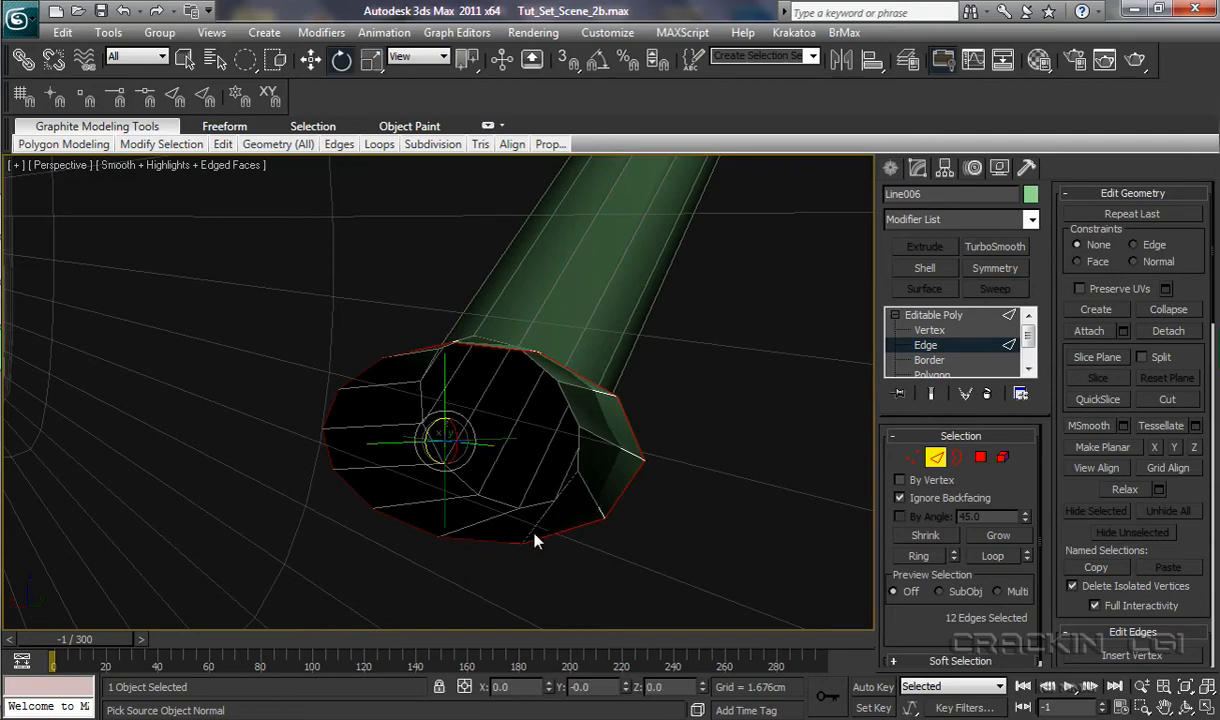
pyautogui.keyDown('alt'); pyautogui.moveTo(535, 540); pyautogui.dragTo(493, 518, button='middle'); pyautogui.keyUp('alt')
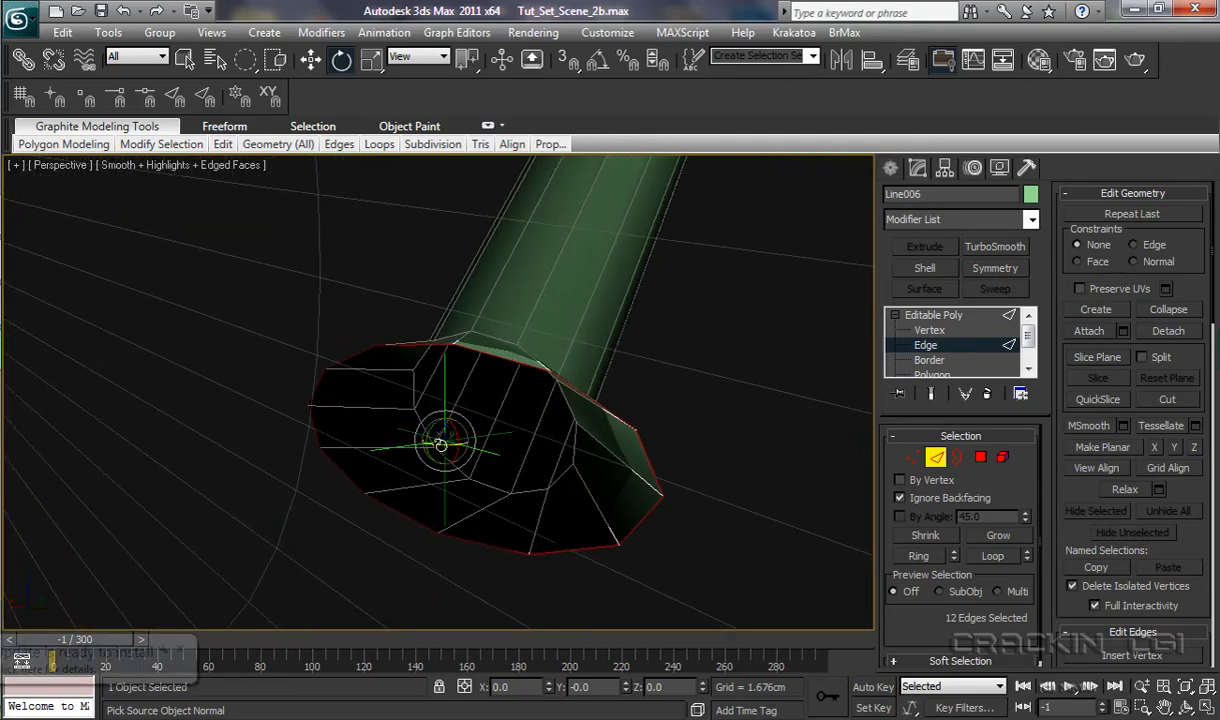
pyautogui.moveTo(440, 445); pyautogui.dragTo(457, 450)
pyautogui.keyDown('alt'); pyautogui.moveTo(441, 450); pyautogui.dragTo(536, 506, button='middle'); pyautogui.keyUp('alt')
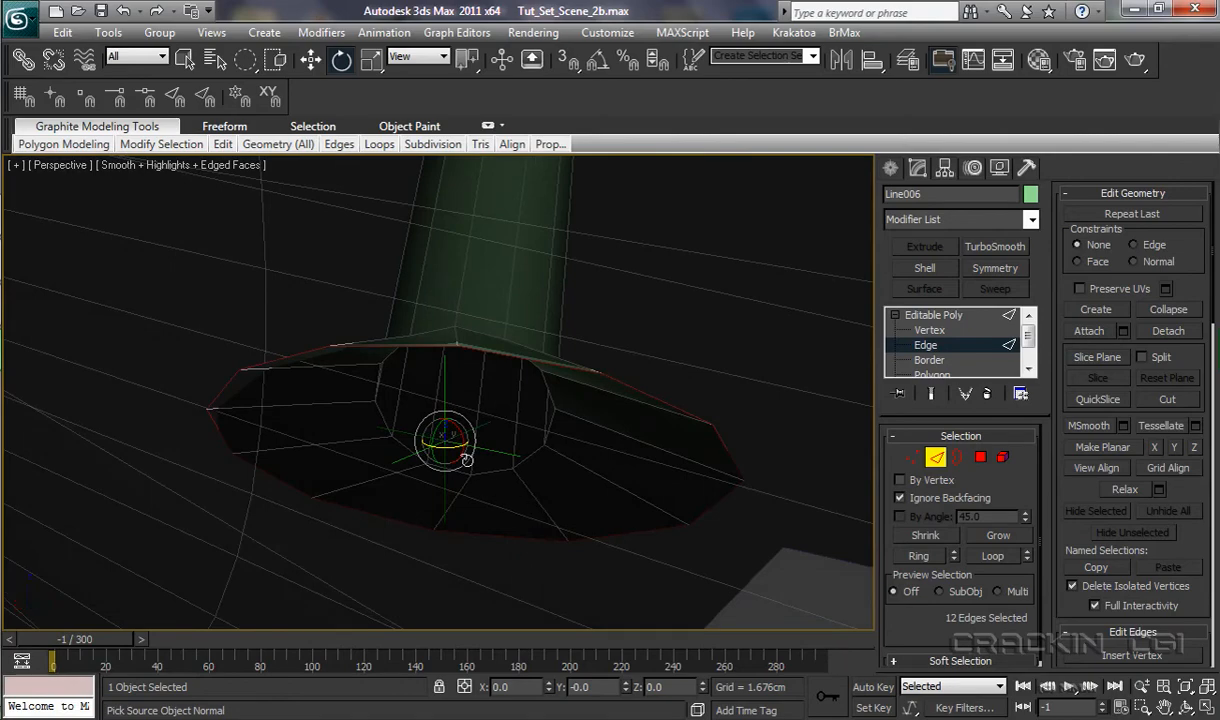
pyautogui.moveTo(432, 438); pyautogui.dragTo(440, 431)
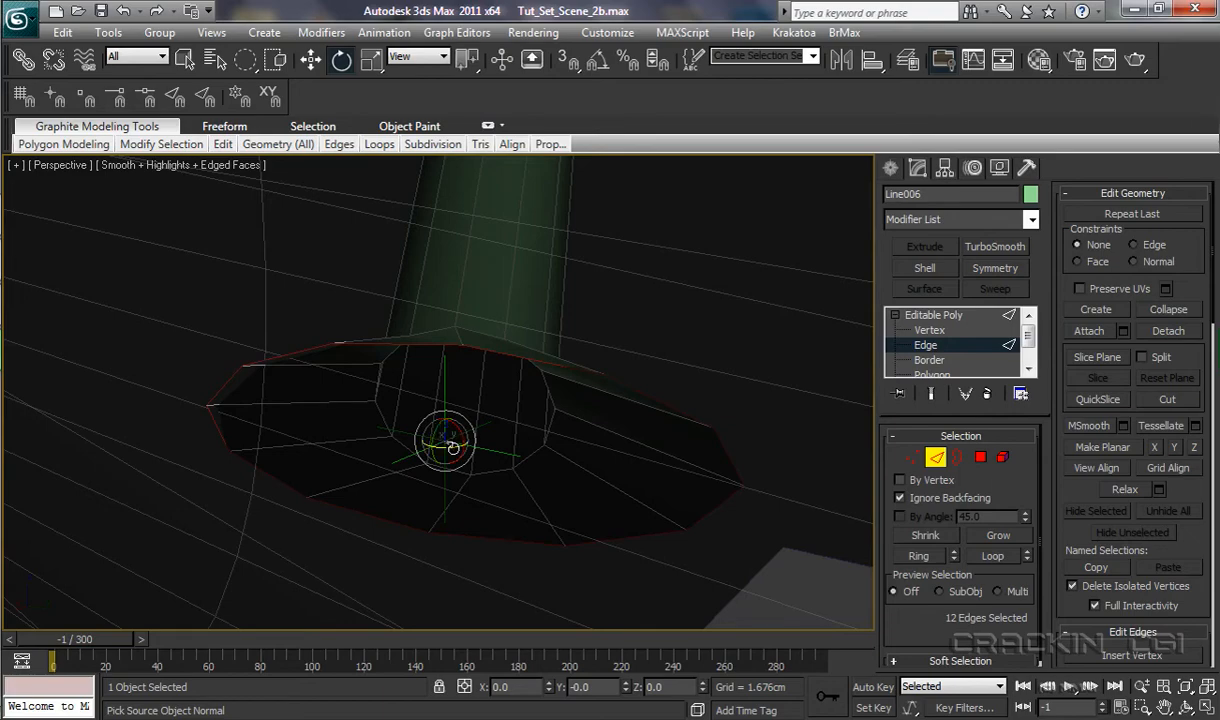
pyautogui.moveTo(444, 449); pyautogui.dragTo(452, 450)
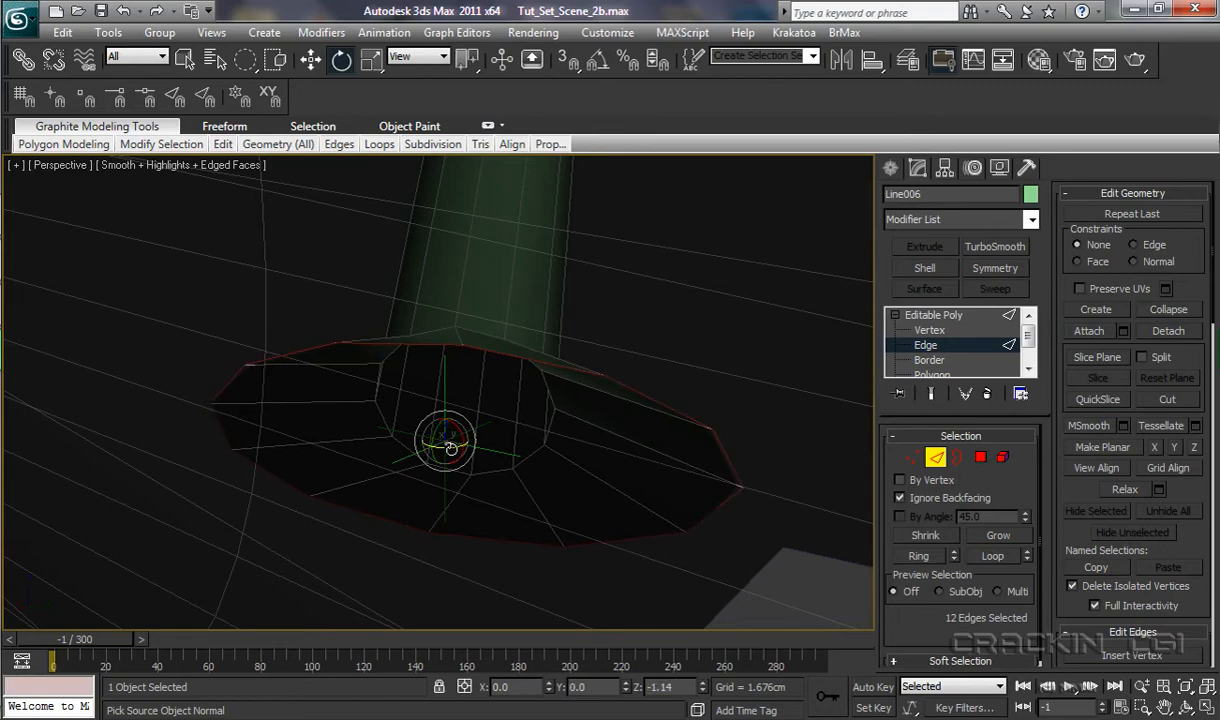
# Step: Move the lower end's open edge loop about -0.04 cm along X
pyautogui.keyDown('alt'); pyautogui.moveTo(456, 497); pyautogui.dragTo(357, 499, button='middle'); pyautogui.keyUp('alt')
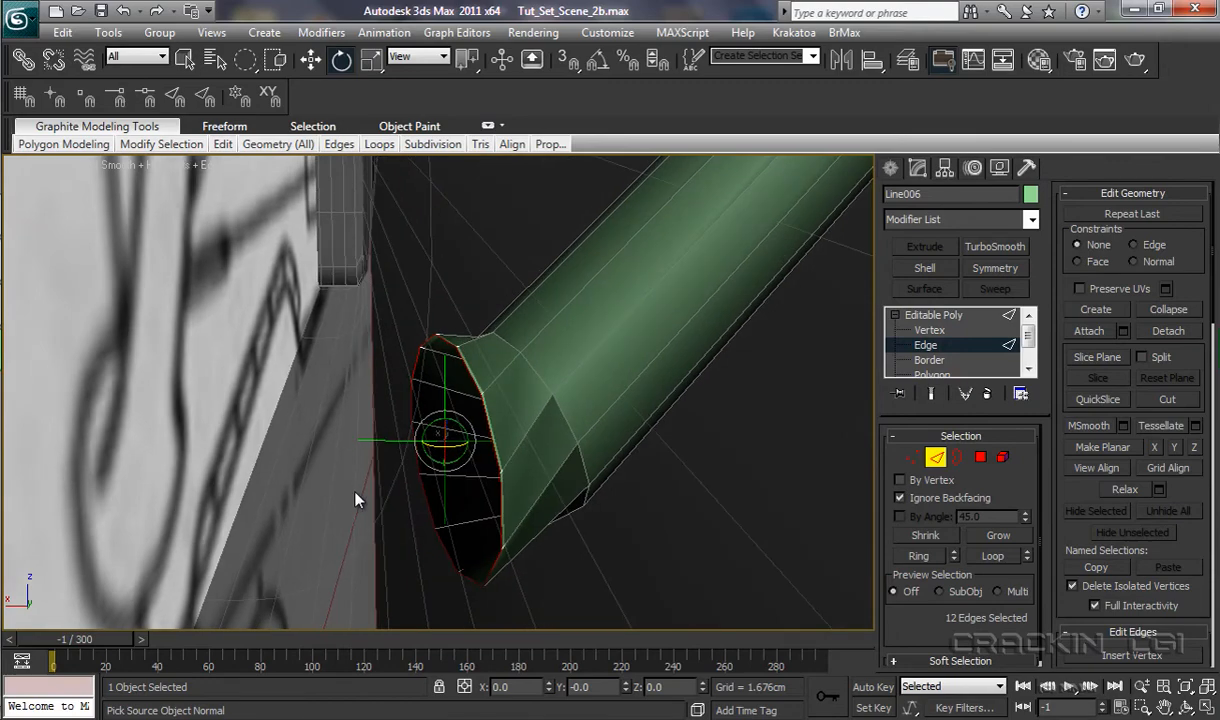
pyautogui.press('w')
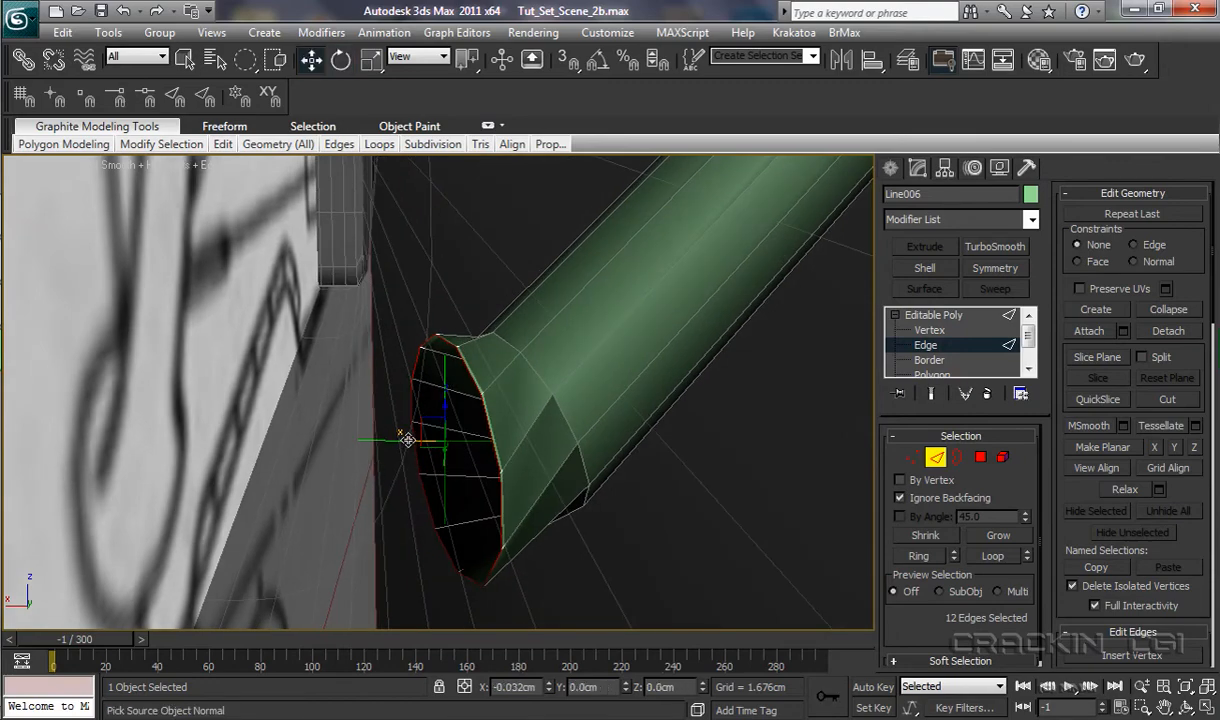
pyautogui.moveTo(404, 440); pyautogui.dragTo(409, 441)
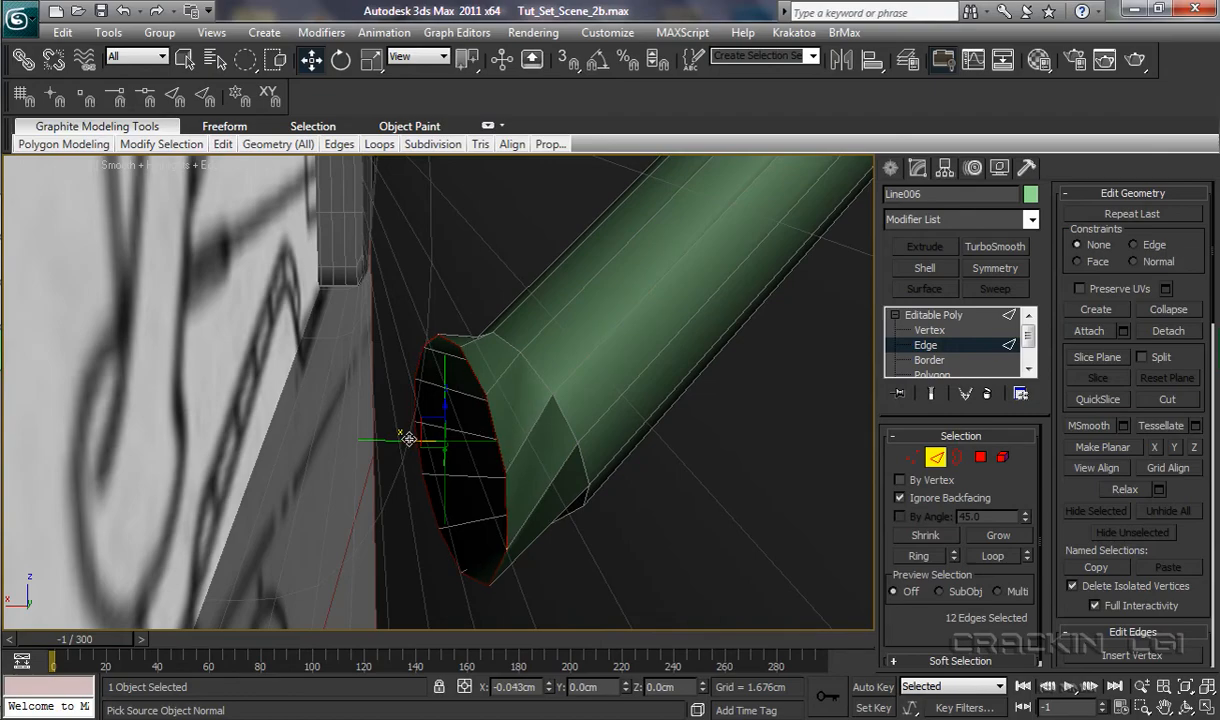
# Step: Select the edge loop where the strut meets its lower flare and scale it down along Z
pyautogui.keyDown('alt'); pyautogui.moveTo(419, 504); pyautogui.dragTo(421, 472, button='middle'); pyautogui.keyUp('alt')
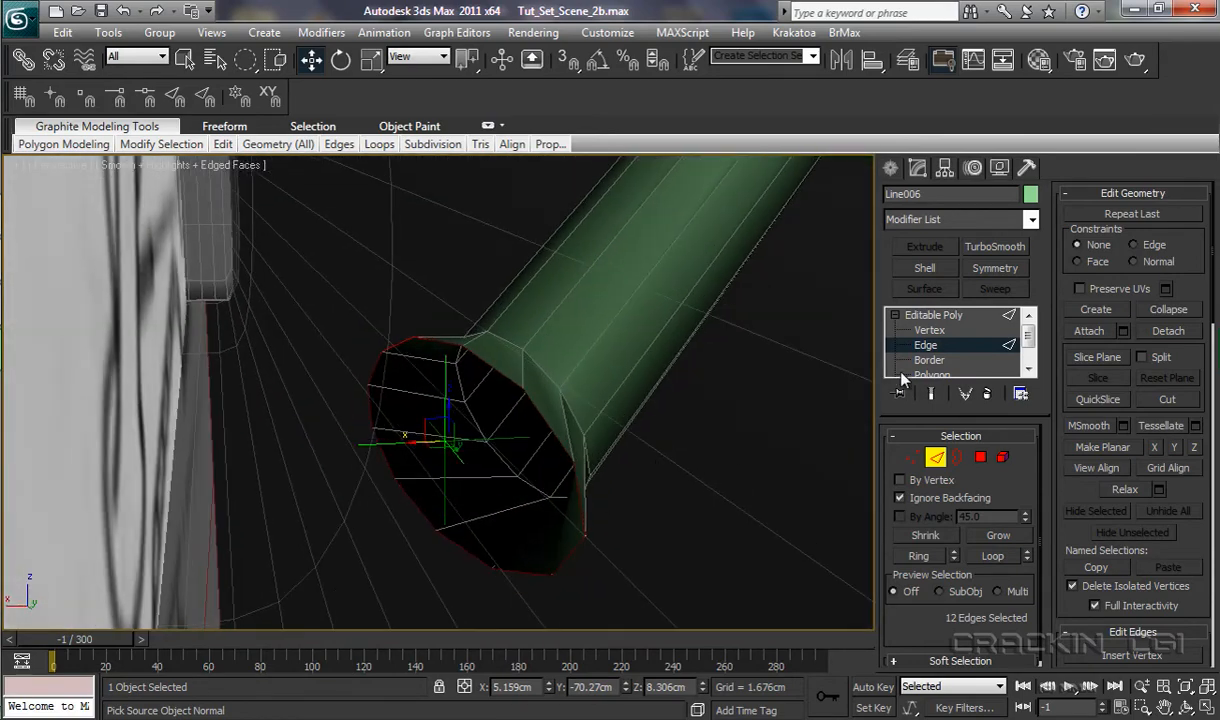
pyautogui.click(550, 374)
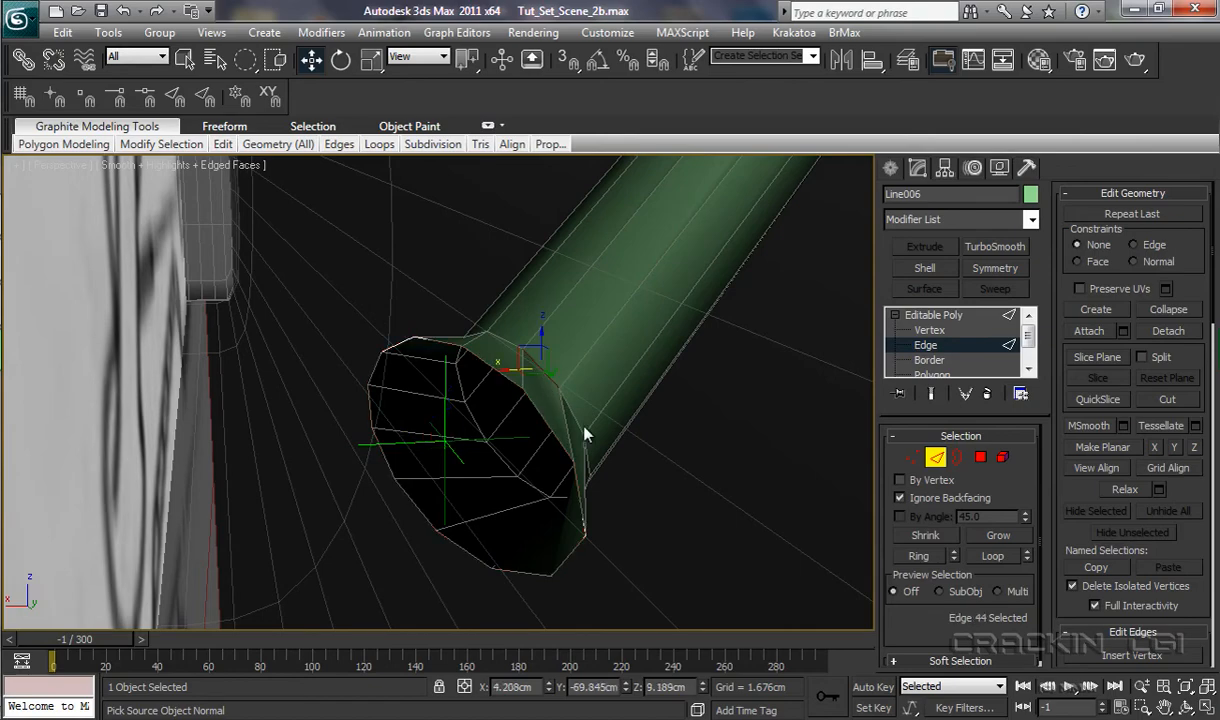
pyautogui.doubleClick(576, 415)
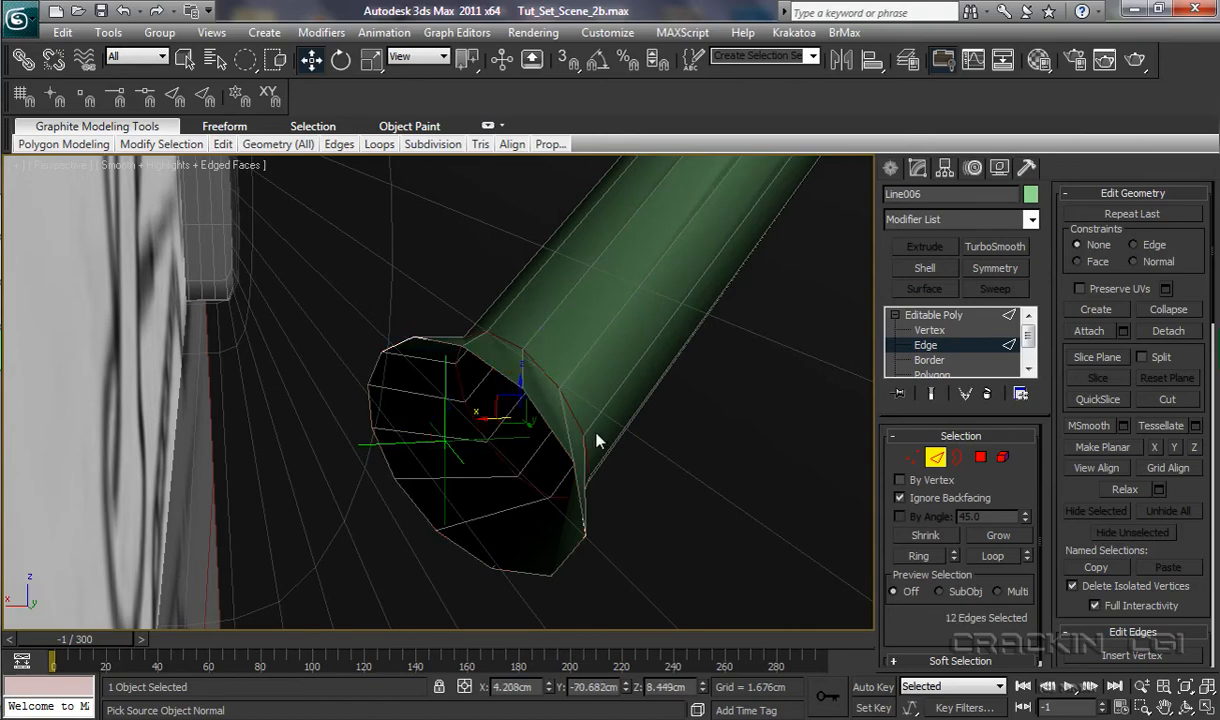
pyautogui.keyDown('alt'); pyautogui.moveTo(688, 517); pyautogui.dragTo(643, 518, button='middle'); pyautogui.keyUp('alt')
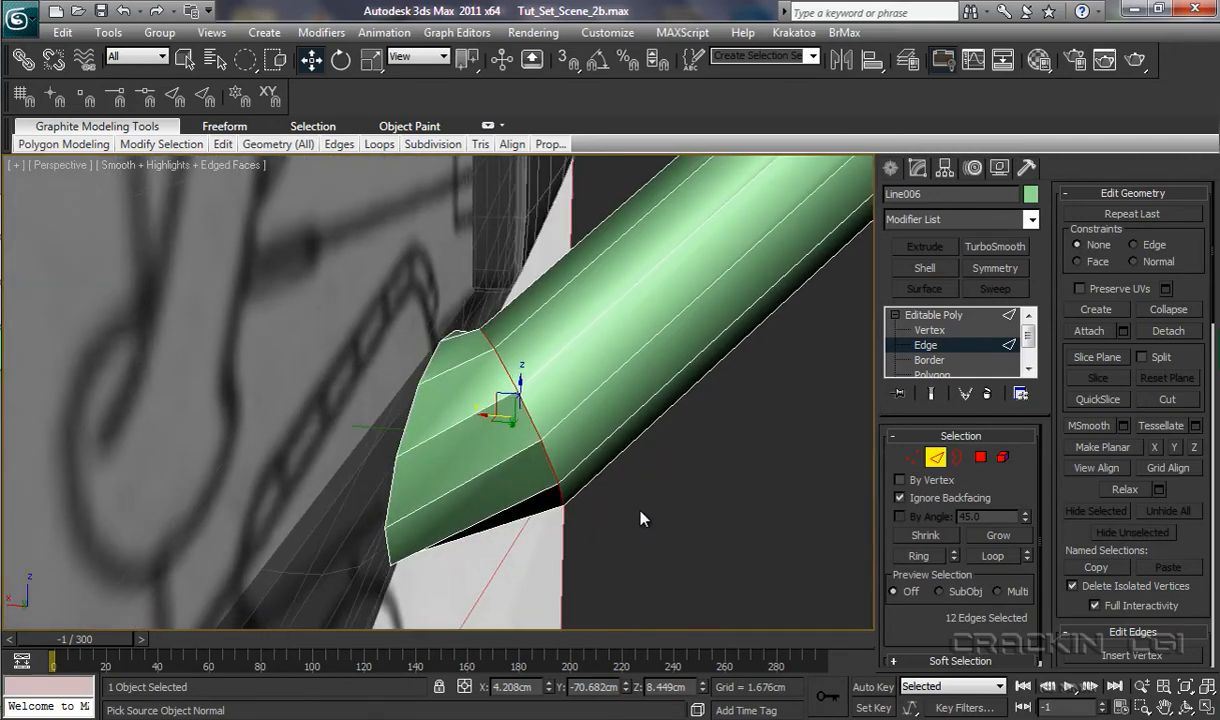
pyautogui.press('r')
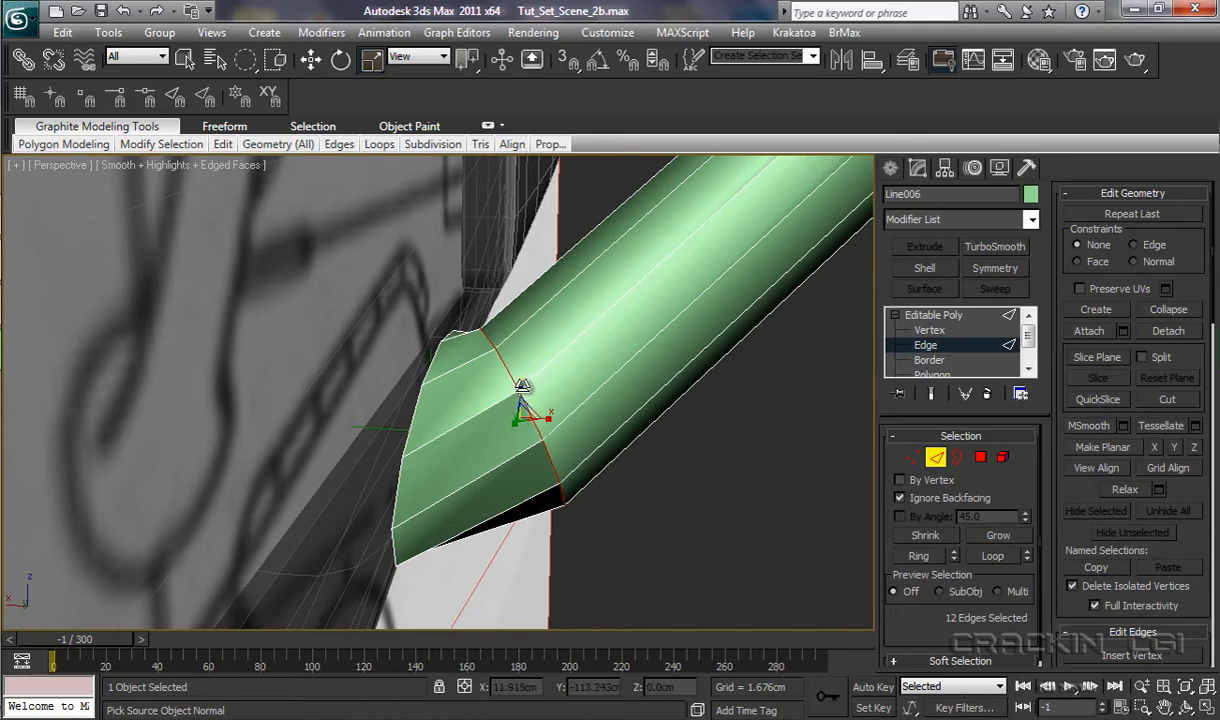
pyautogui.moveTo(521, 386); pyautogui.dragTo(541, 442)
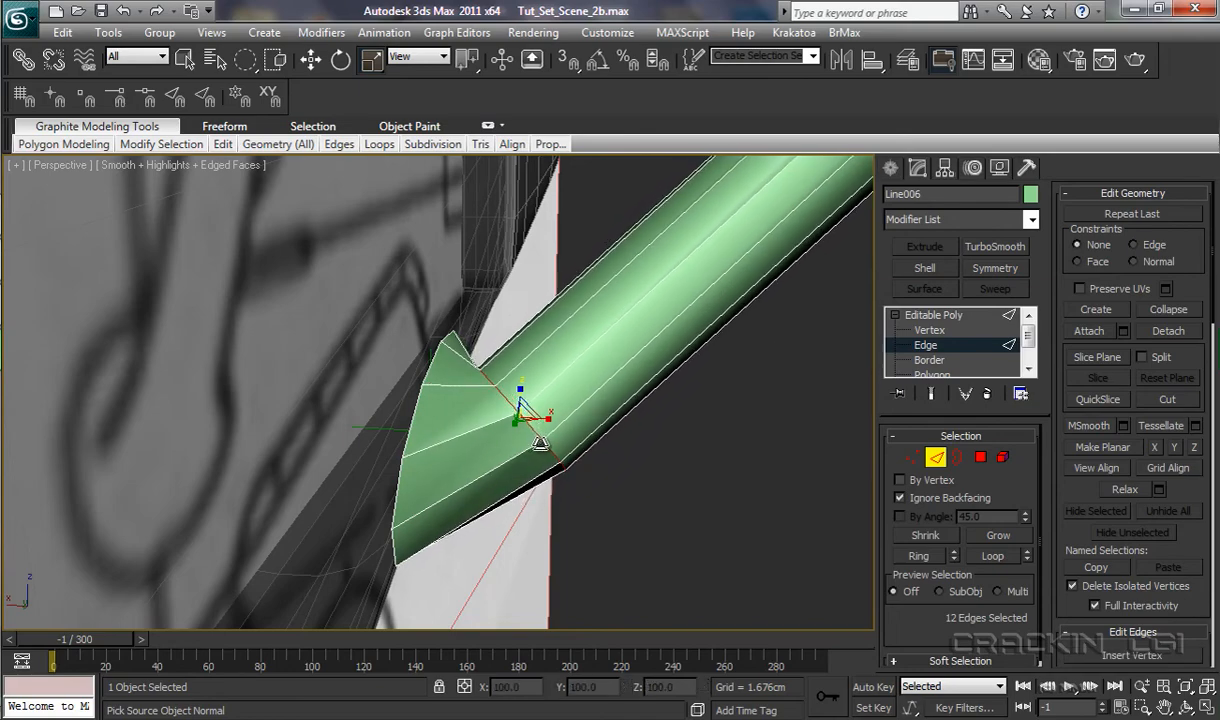
# Step: Move the edge loop above the lower flare up about 0.2 cm along Z
pyautogui.click(311, 62)
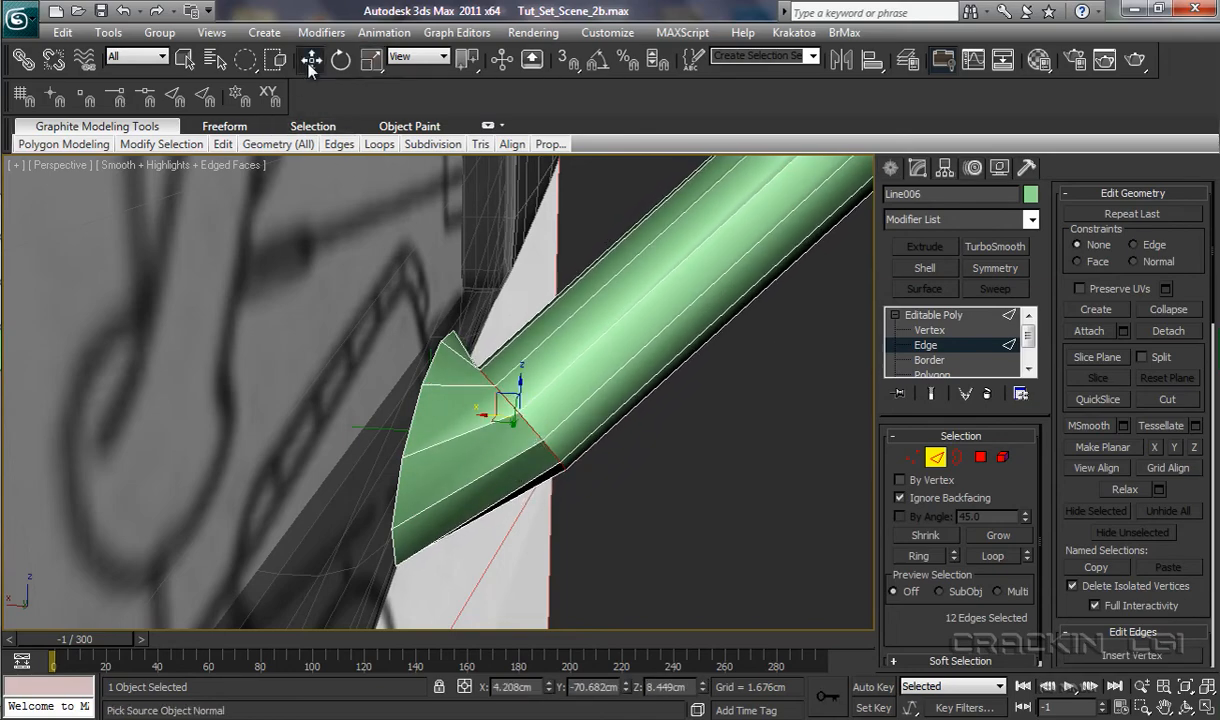
pyautogui.moveTo(519, 382)
pyautogui.mouseDown()
pyautogui.moveTo(500, 405)
pyautogui.moveTo(520, 363)
pyautogui.mouseUp()
pyautogui.moveTo(620, 468)
pyautogui.keyDown('alt'); pyautogui.mouseDown(button='middle')
pyautogui.moveTo(403, 463)
pyautogui.moveTo(300, 478)
pyautogui.moveTo(414, 479)
pyautogui.moveTo(471, 463)
pyautogui.moveTo(596, 471)
pyautogui.moveTo(566, 451)
pyautogui.moveTo(580, 443)
pyautogui.moveTo(628, 469)
pyautogui.mouseUp(button='middle'); pyautogui.keyUp('alt')
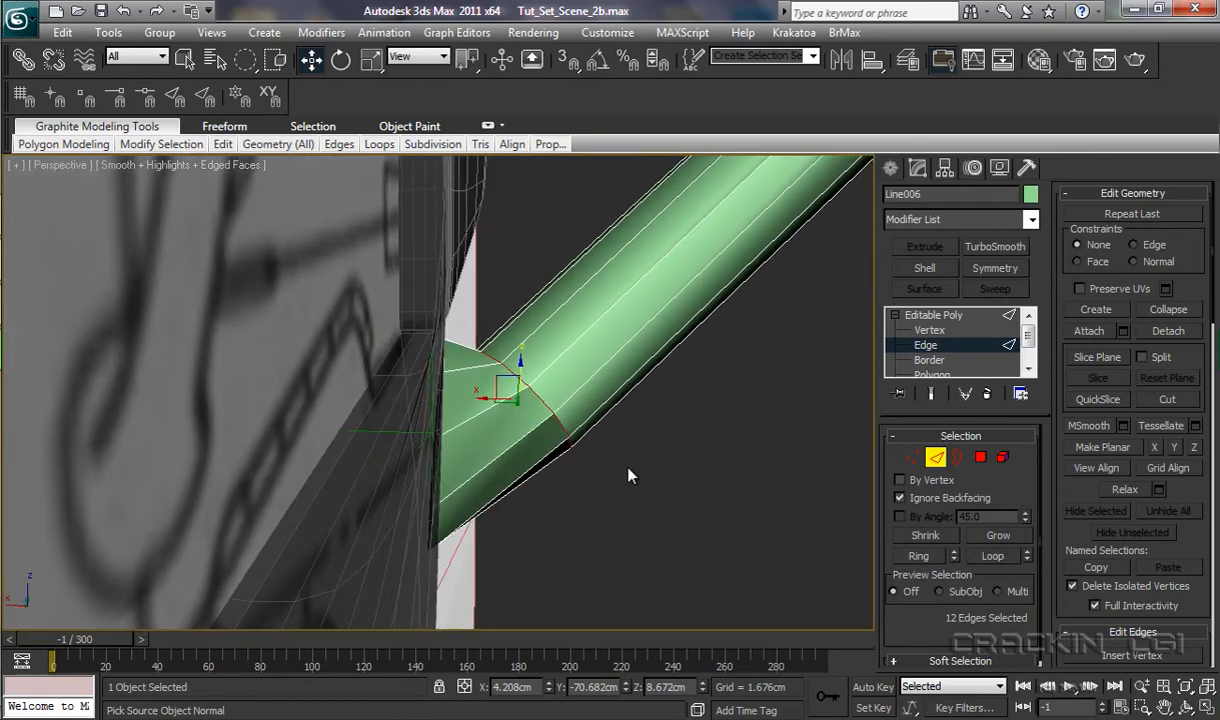